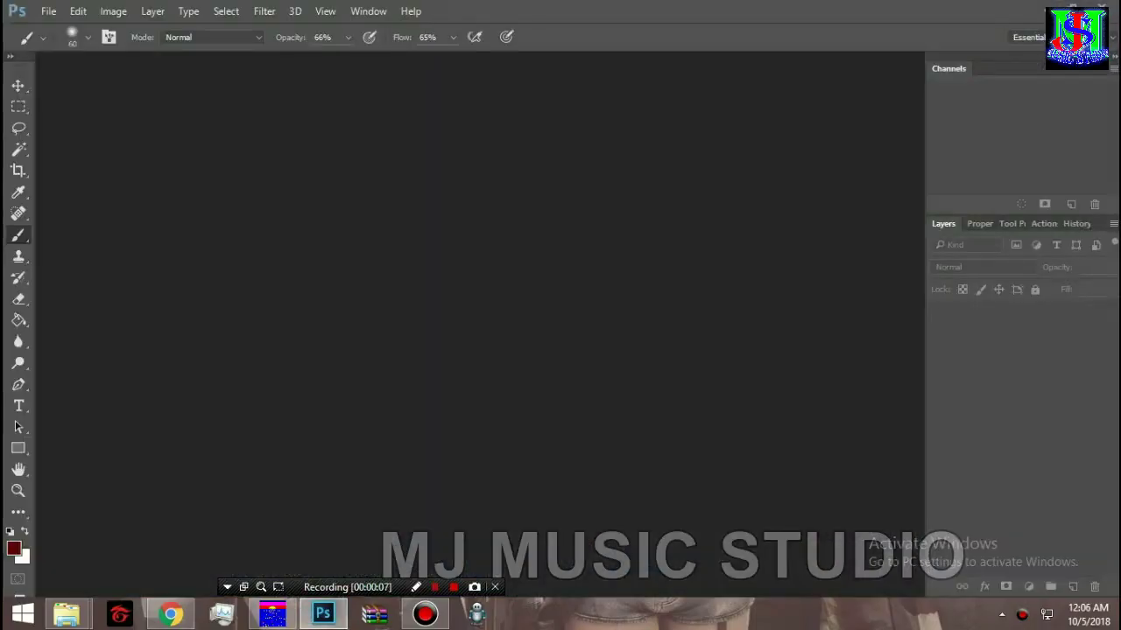
# Step: Open the 880819 portrait photo and dock it in the main workspace
pyautogui.click(49, 11)
pyautogui.click(67, 45)
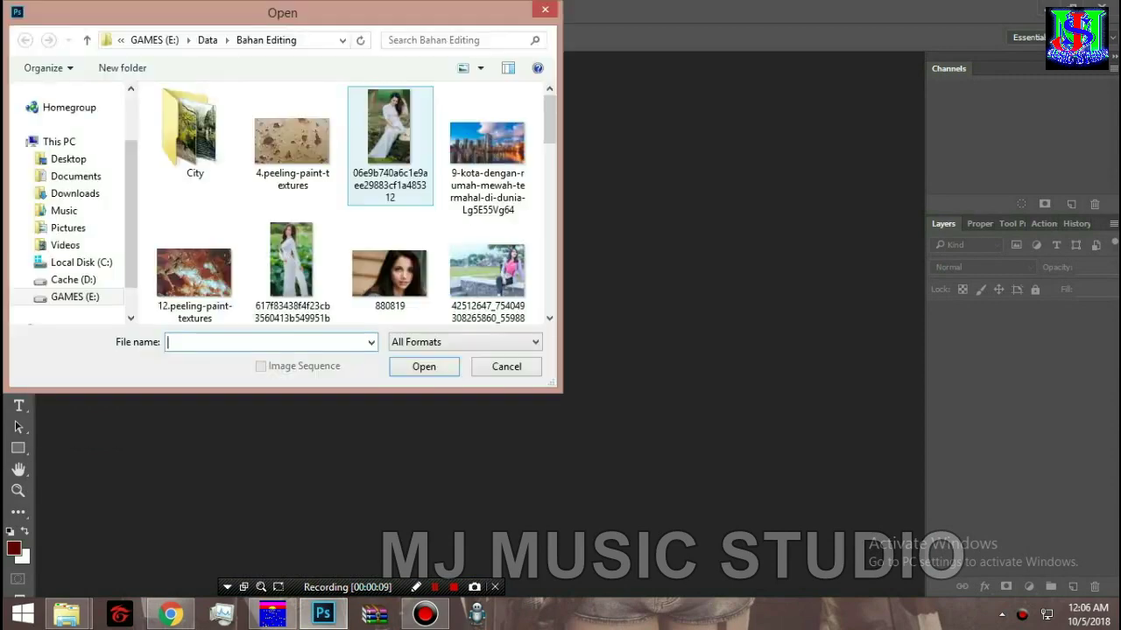
pyautogui.click(390, 274)
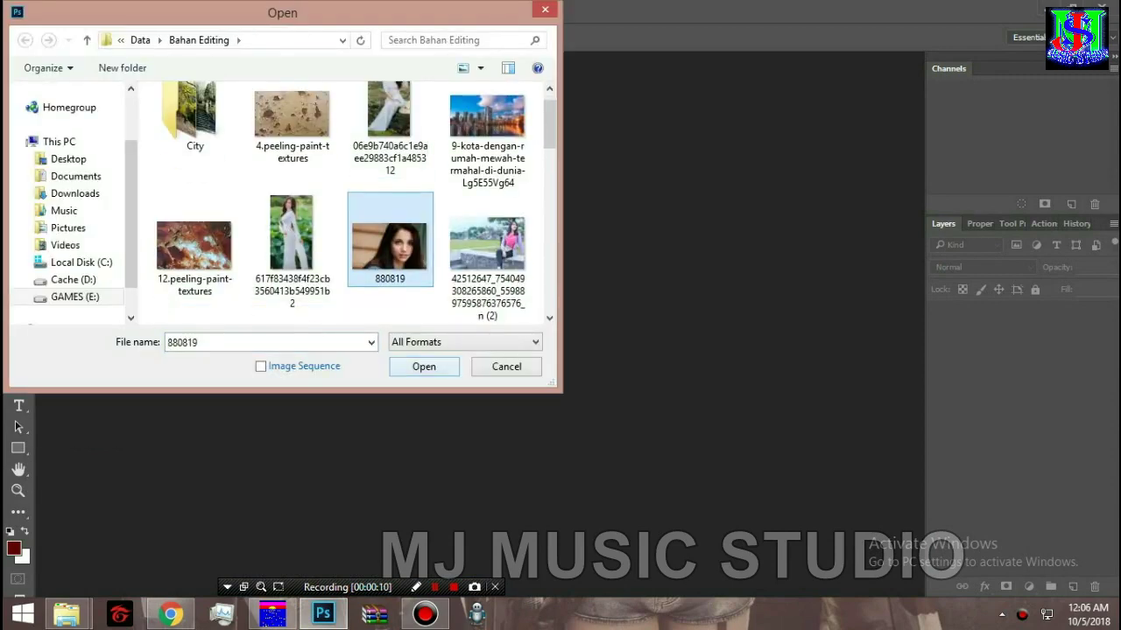
pyautogui.click(424, 366)
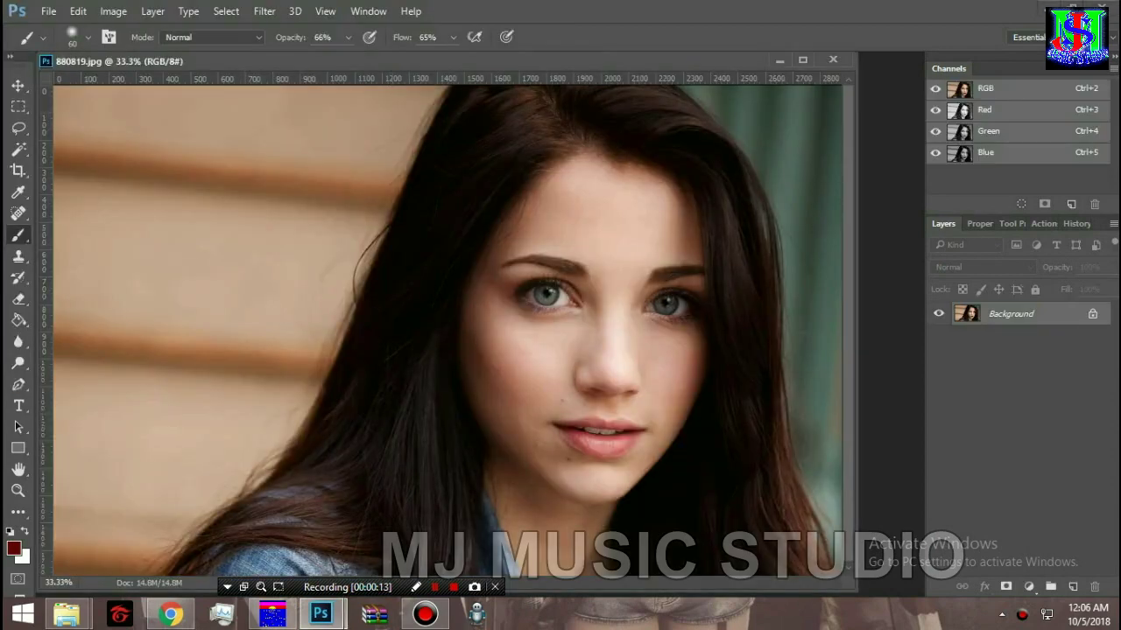
pyautogui.press('v')
pyautogui.moveTo(118, 60); pyautogui.dragTo(263, 54)
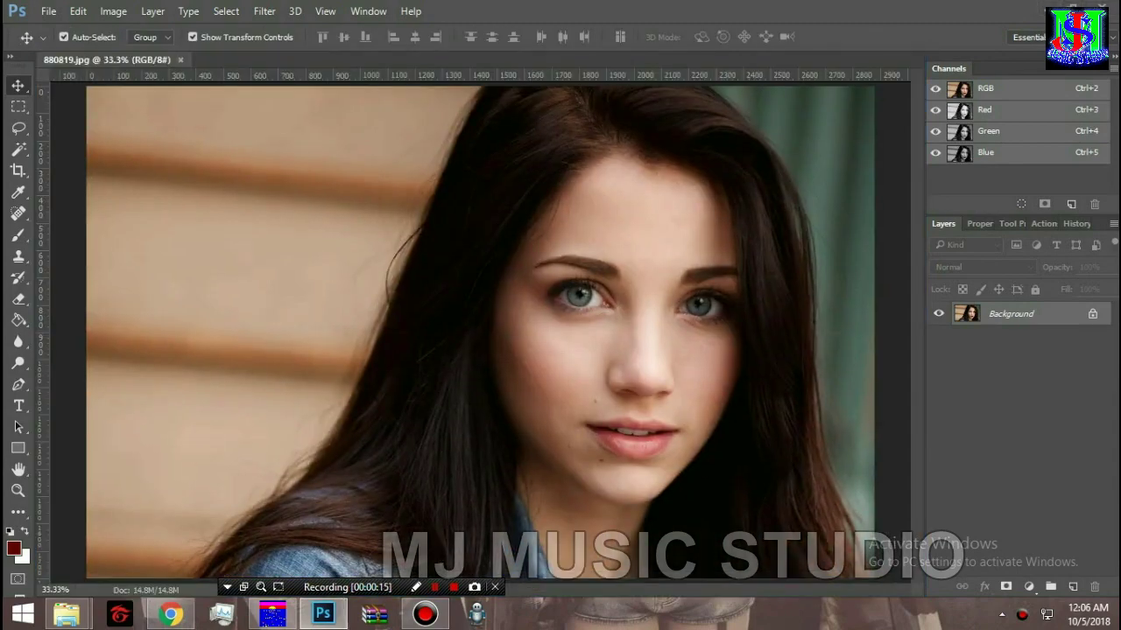
# Step: Duplicate the photo as Layer 1 and hide the original Background layer
pyautogui.scroll(-2, 482, 333)
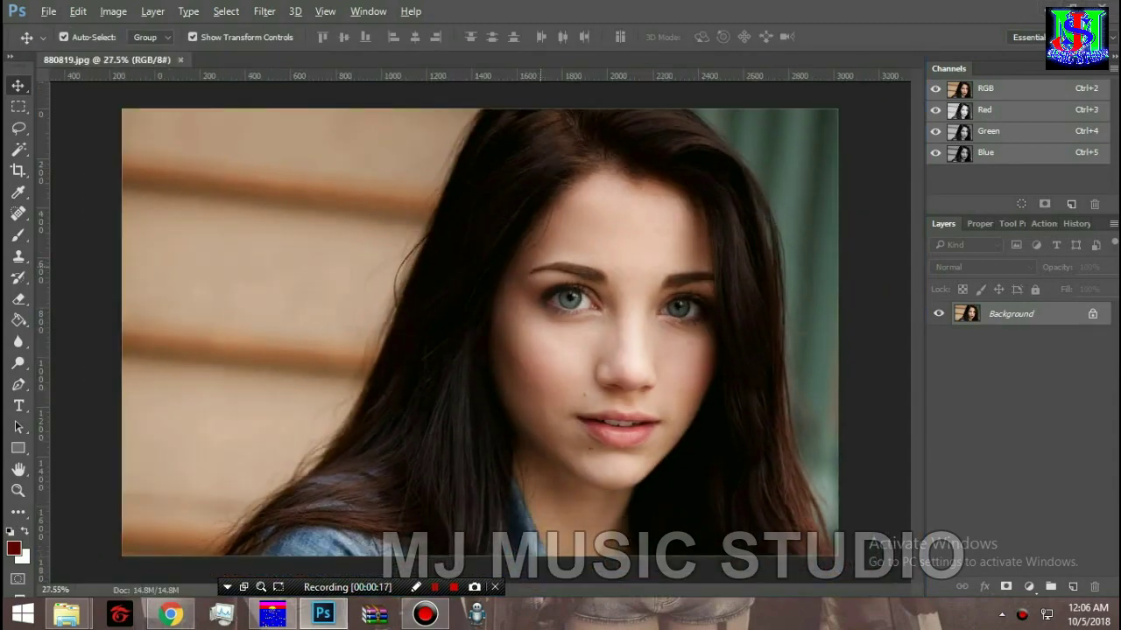
pyautogui.click(63, 36)
pyautogui.hotkey('ctrl', 'j')
pyautogui.click(63, 37)
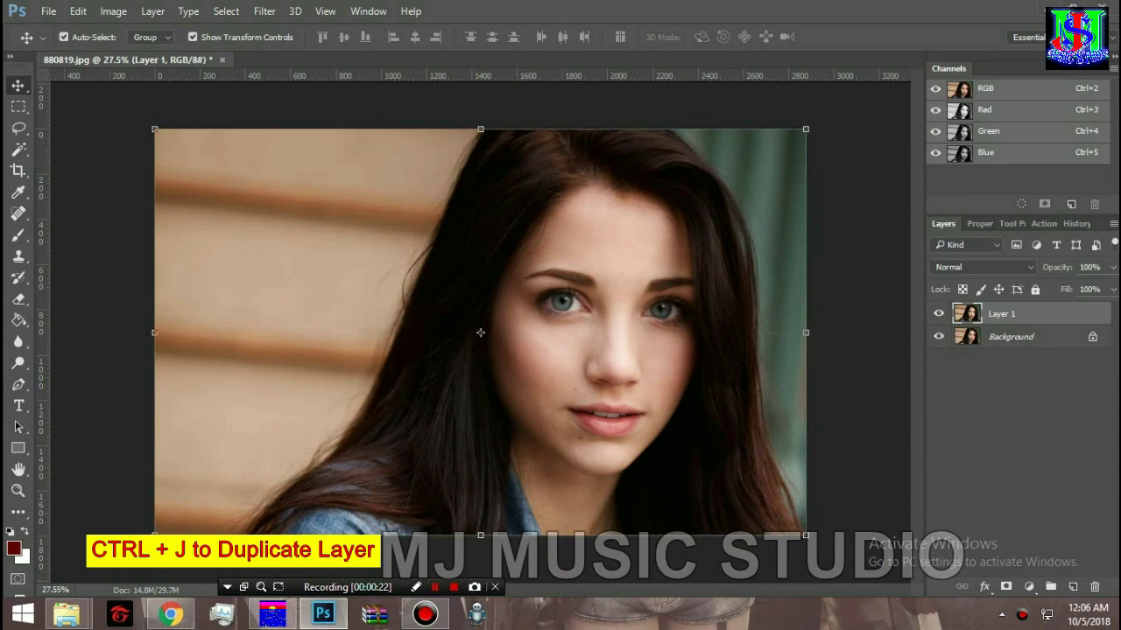
pyautogui.click(938, 336)
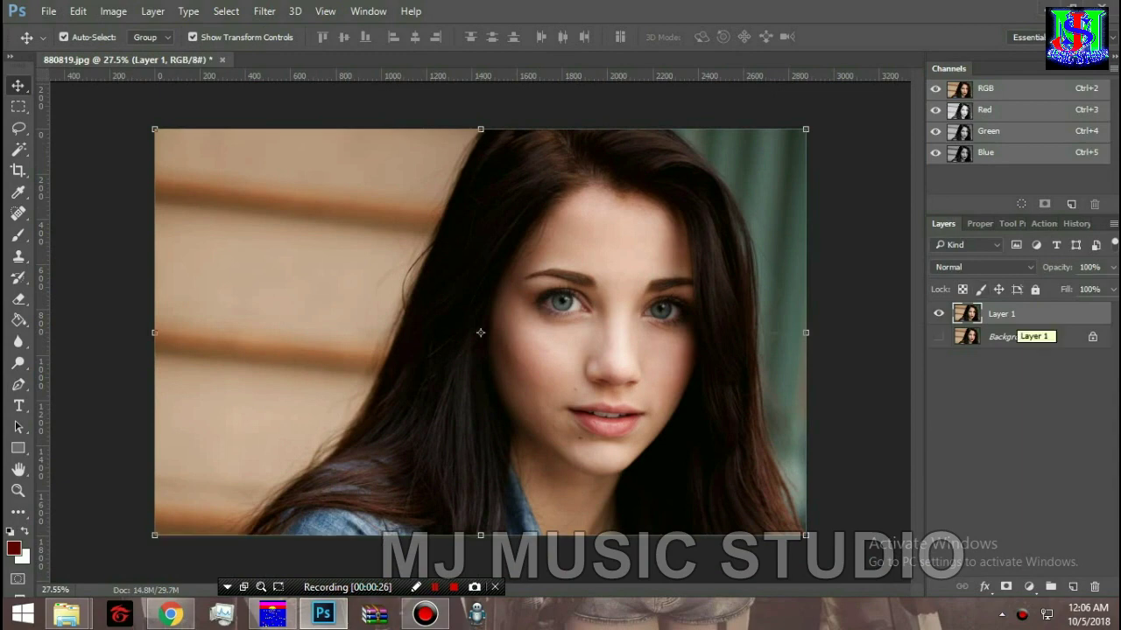
pyautogui.hotkey('ctrl', 'm')
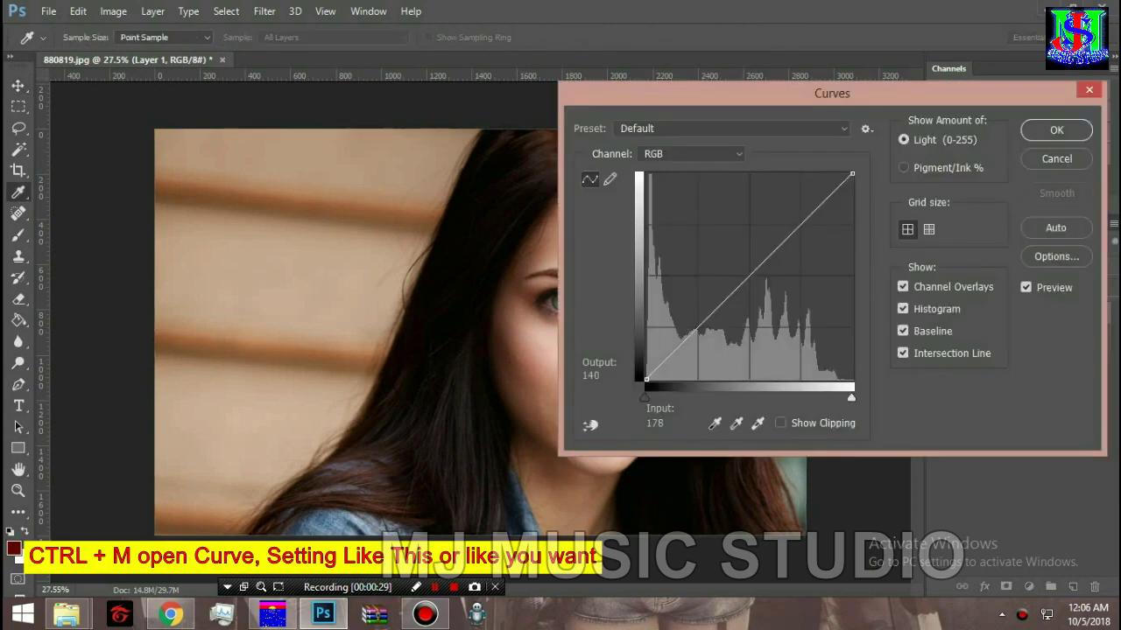
# Step: Apply a Curves adjustment mapping input 146 to output 112 to darken the midtones
pyautogui.moveTo(759, 266); pyautogui.dragTo(764, 289)
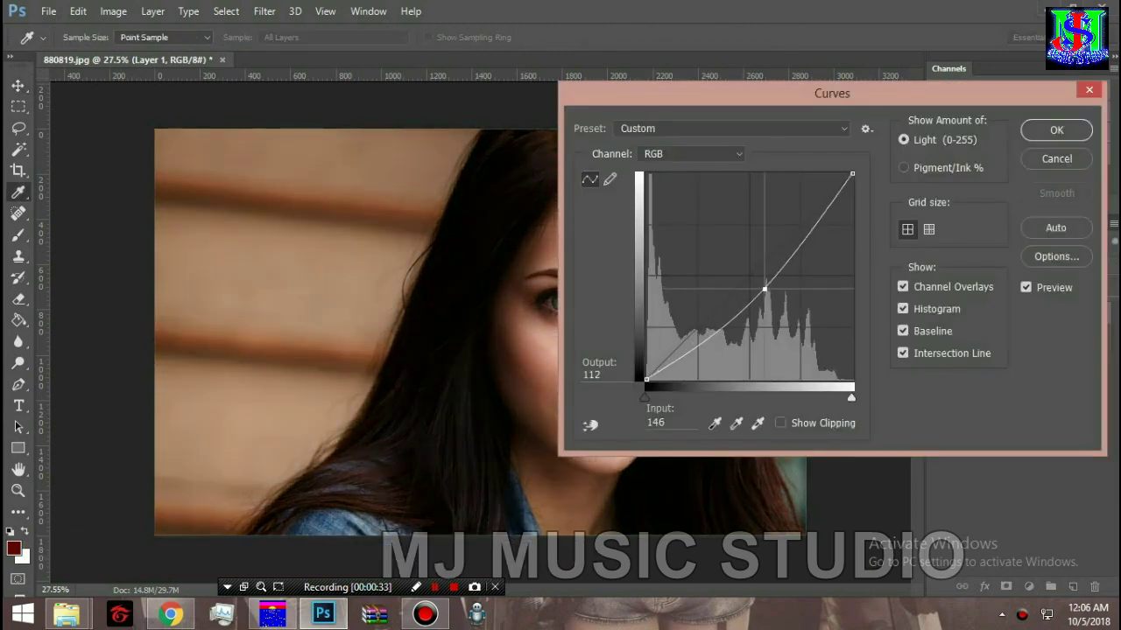
pyautogui.click(1056, 130)
pyautogui.press('v')
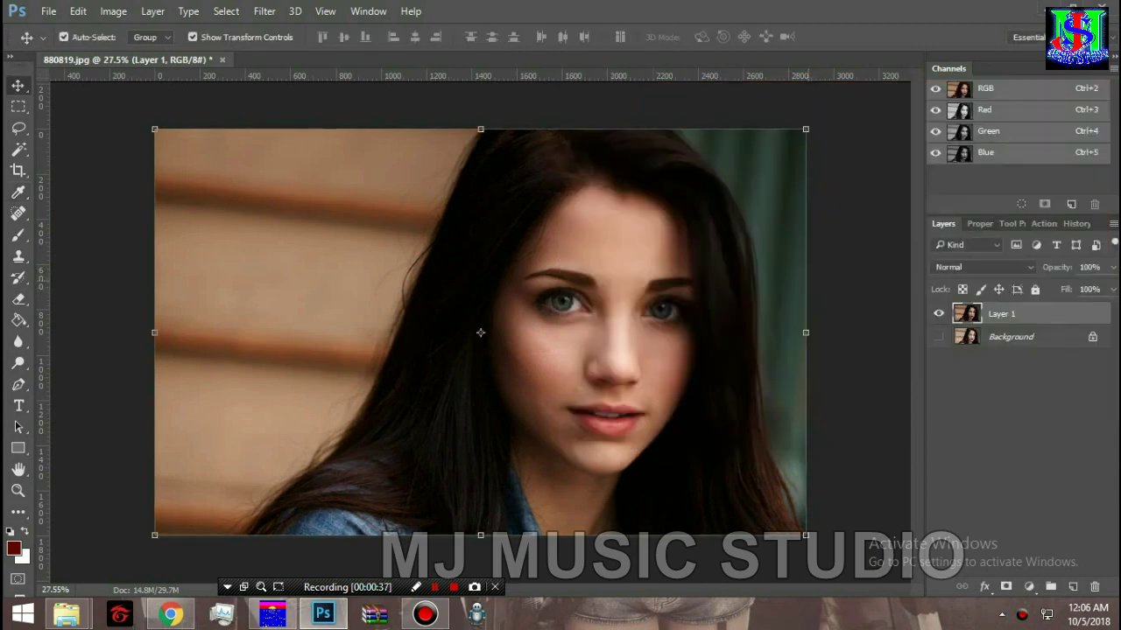
pyautogui.click(113, 11)
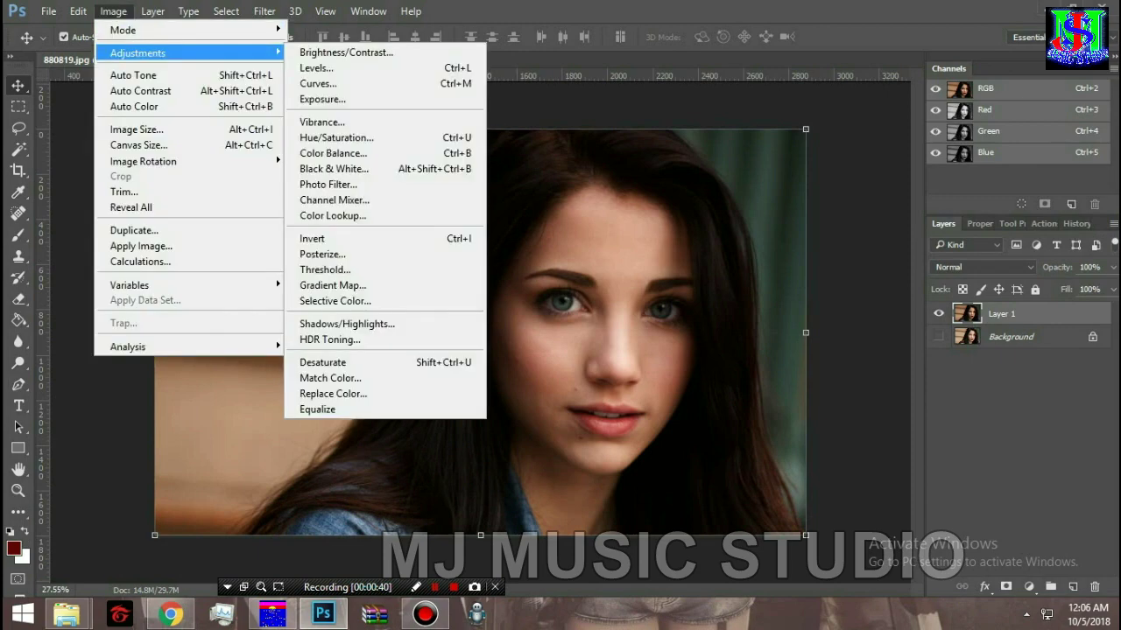
# Step: Apply Hue/Saturation with Hue +8, Saturation -44 and Lightness 0
pyautogui.click(336, 137)
pyautogui.moveTo(563, 112); pyautogui.dragTo(833, 102)
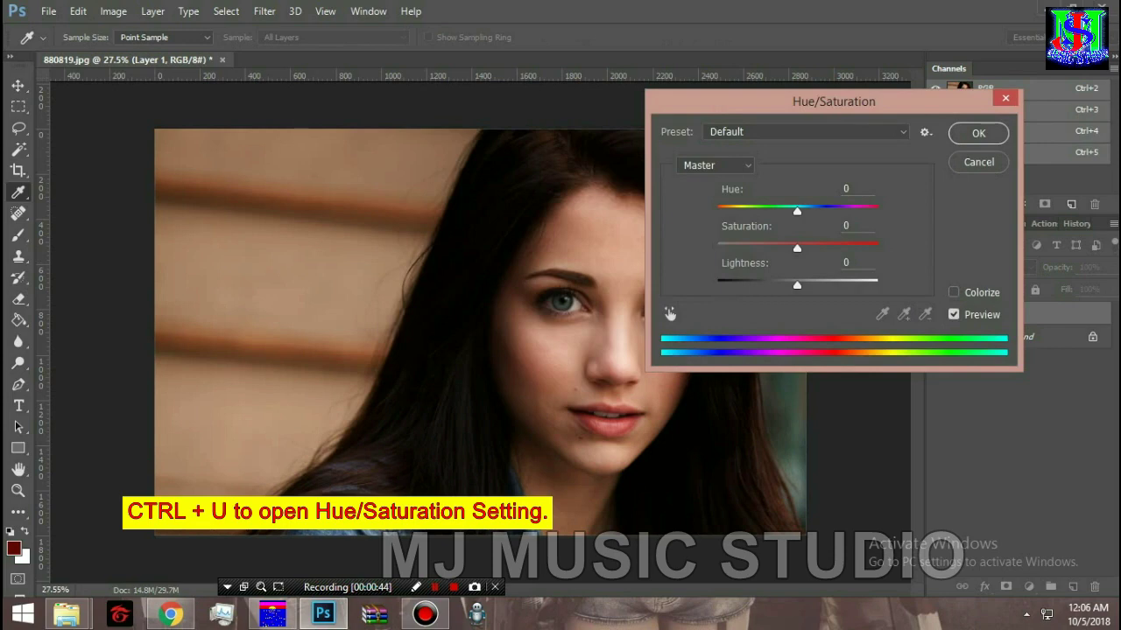
pyautogui.press('Up')
pyautogui.press('Up')
pyautogui.press('Up')
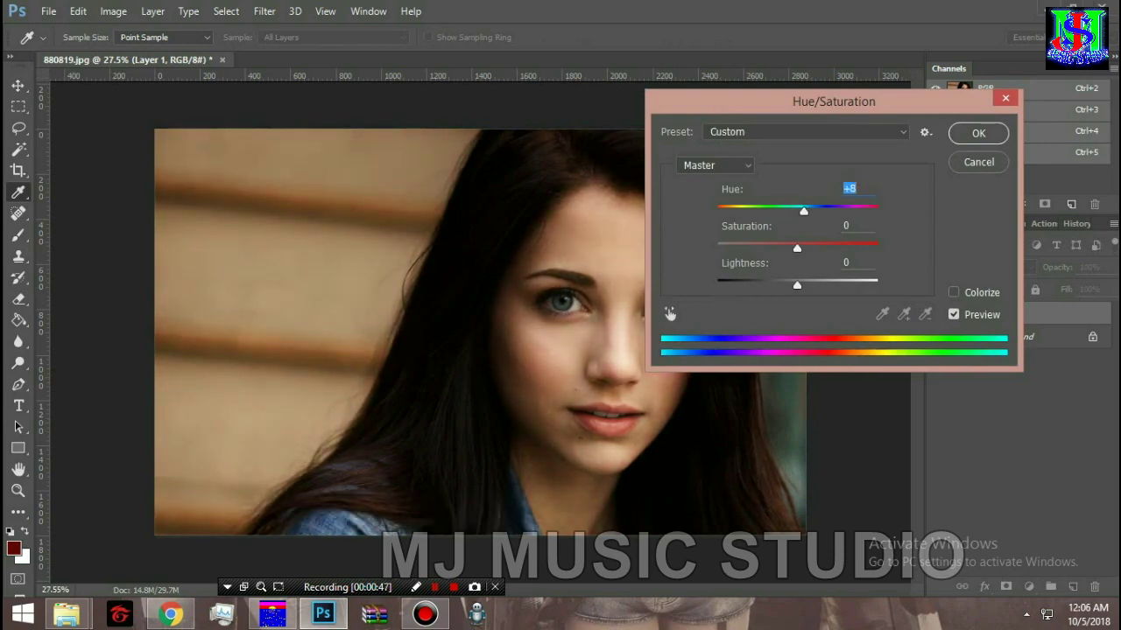
pyautogui.press('Tab')
pyautogui.press('Down')
pyautogui.press('Down')
pyautogui.press('Down')
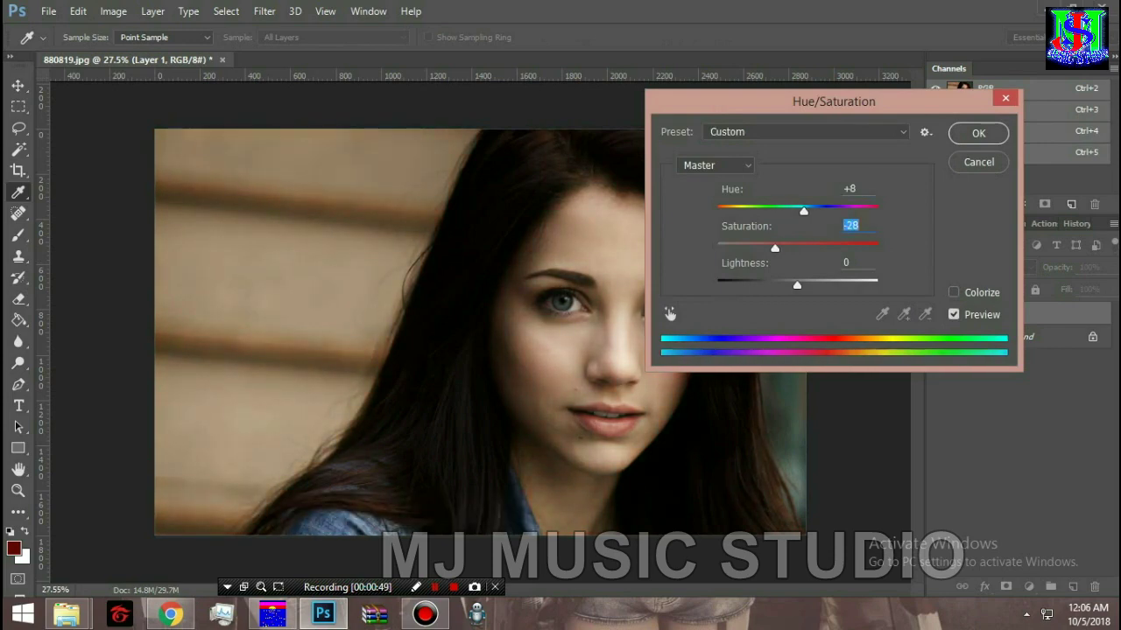
pyautogui.press('Tab')
pyautogui.press('Up')
pyautogui.press('Up')
pyautogui.press('Up')
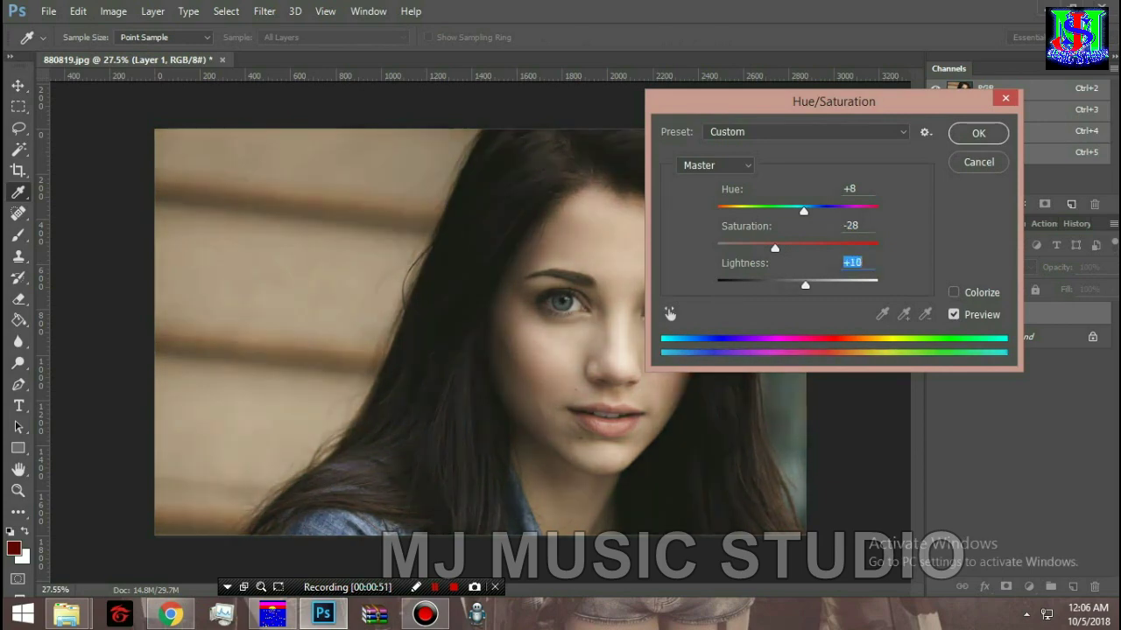
pyautogui.press('Down')
pyautogui.press('Down')
pyautogui.press('Down')
pyautogui.press('Down')
pyautogui.press('Down')
pyautogui.press('Down')
pyautogui.press('Down')
pyautogui.press('Down')
pyautogui.press('Down')
pyautogui.hotkey('shift', 'Tab')
pyautogui.press('Down')
pyautogui.press('Down')
pyautogui.press('Down')
pyautogui.press('Down')
pyautogui.press('Down')
pyautogui.press('Down')
pyautogui.press('Down')
pyautogui.press('Down')
pyautogui.press('Down')
pyautogui.press('Down')
pyautogui.press('Down')
pyautogui.press('Down')
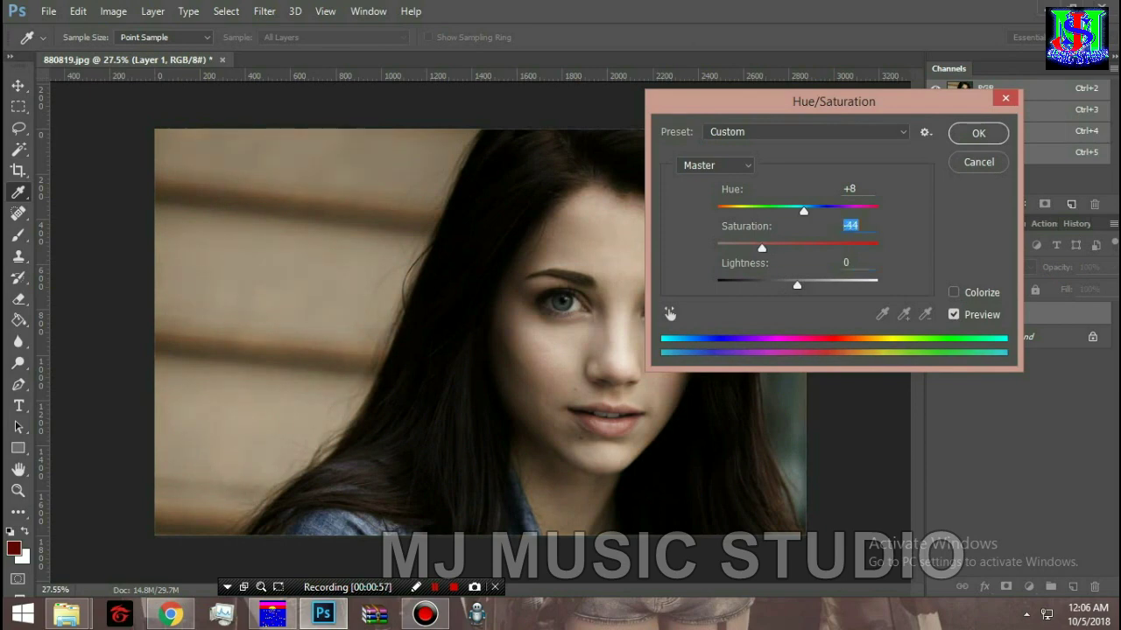
pyautogui.press('Return')
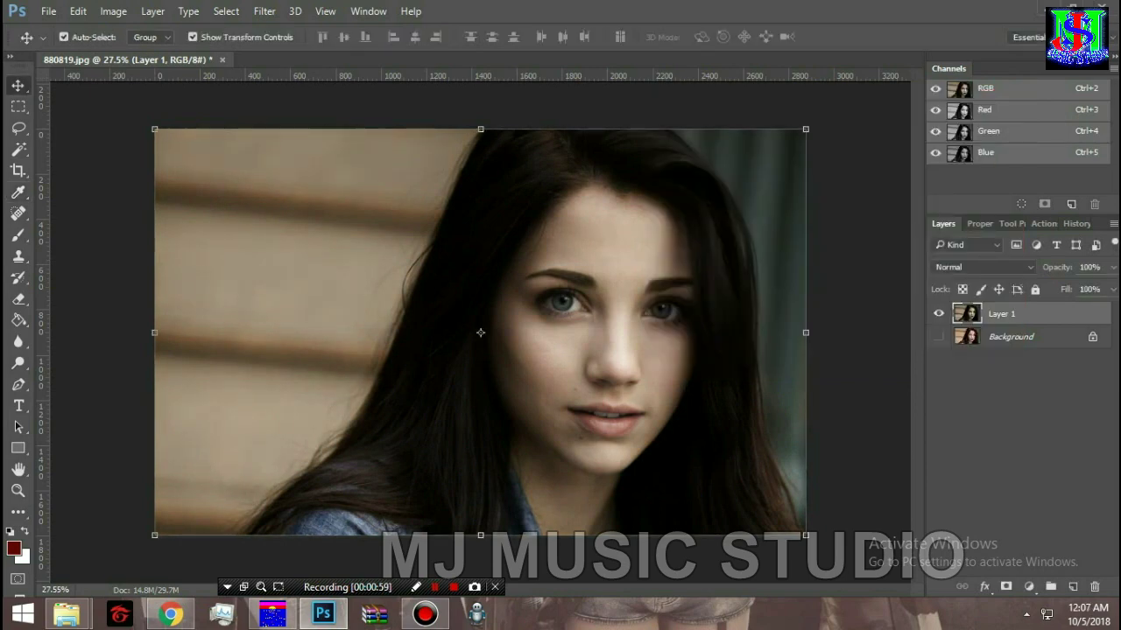
# Step: Start an Exposure adjustment and set the exposure to -0.42
pyautogui.click(113, 10)
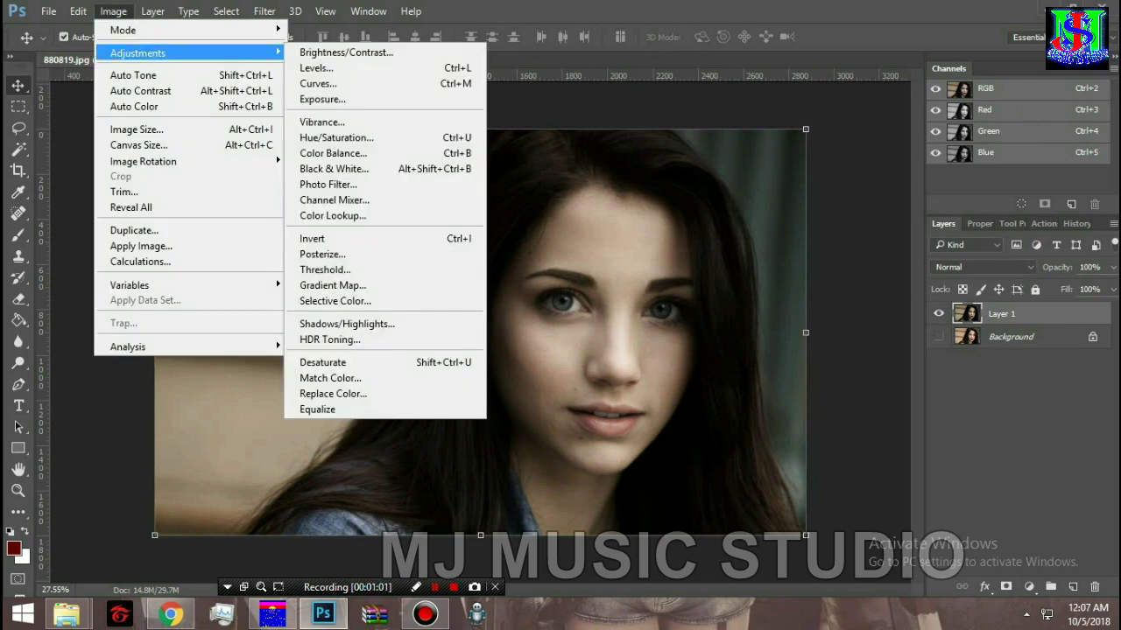
pyautogui.press('Right')
pyautogui.press('Down')
pyautogui.press('Down')
pyautogui.press('Down')
pyautogui.press('Down')
pyautogui.press('Up')
pyautogui.press('Up')
pyautogui.press('Return')
pyautogui.moveTo(563, 150); pyautogui.dragTo(949, 114)
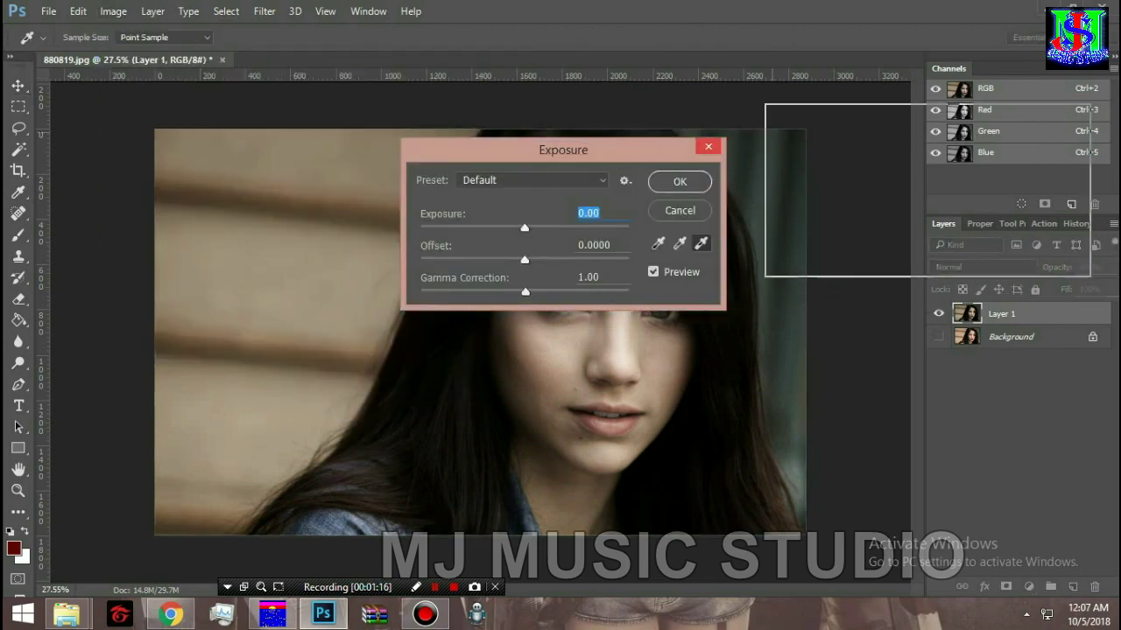
pyautogui.write('-0.42')
# Step: Set Exposure offset to 0.0000 and gamma correction to 0.93, then apply
pyautogui.press('Tab')
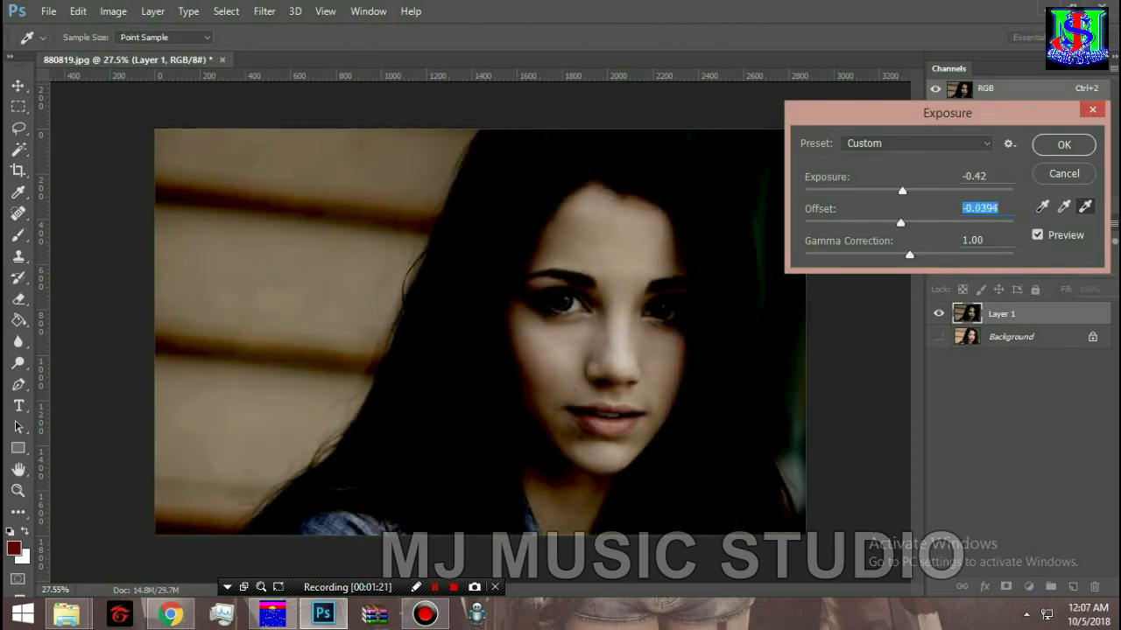
pyautogui.press('Up')
pyautogui.press('Down')
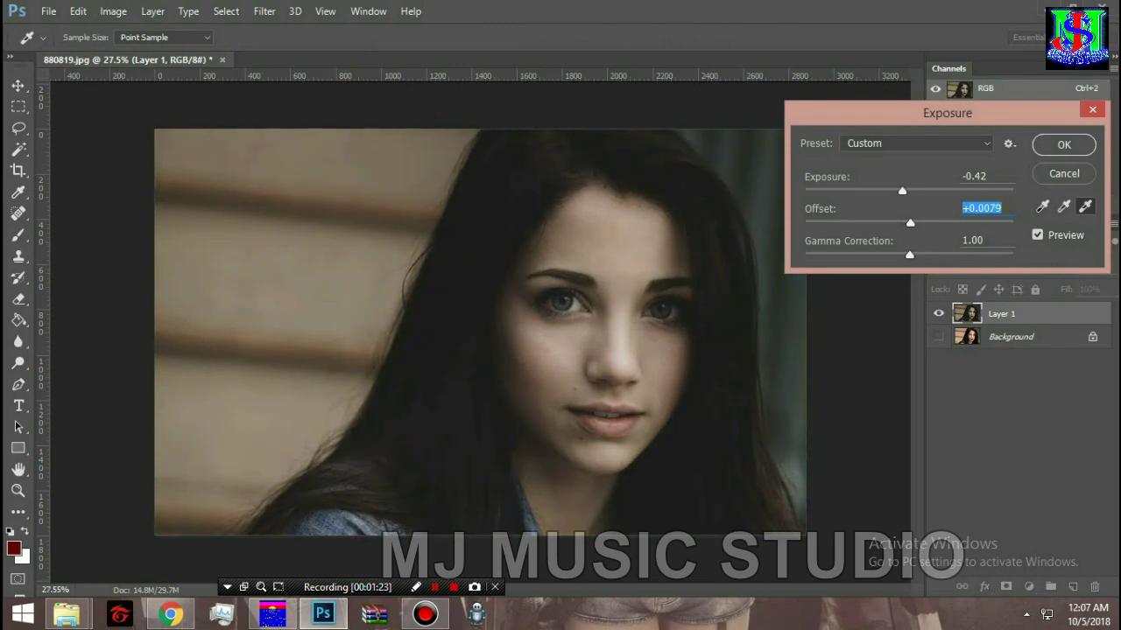
pyautogui.press('Down')
pyautogui.press('Down')
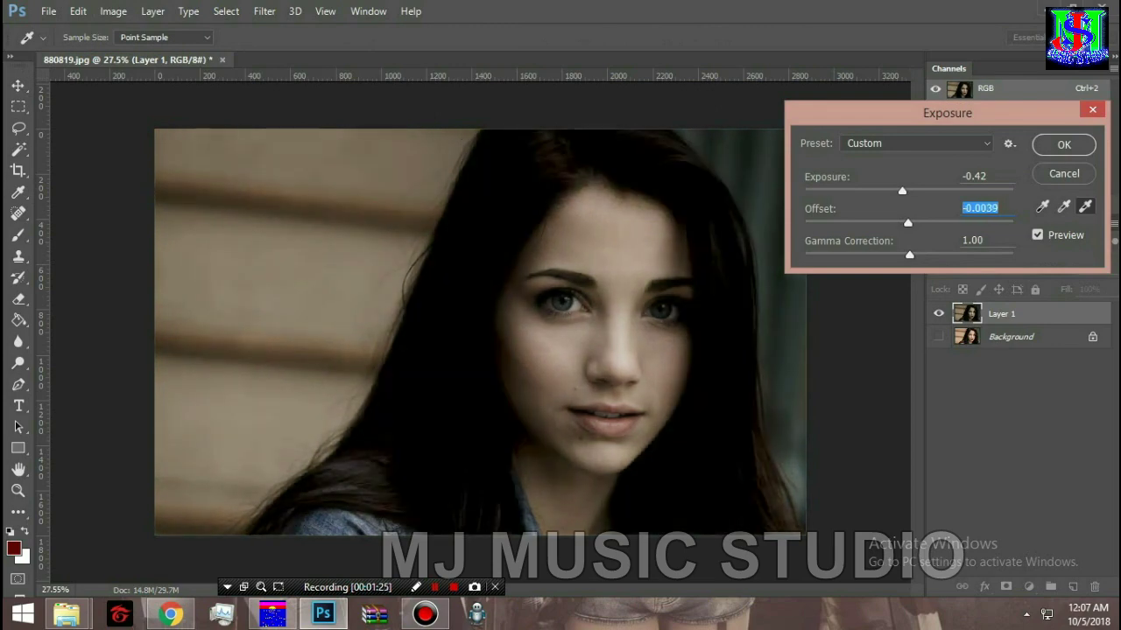
pyautogui.press('Up')
pyautogui.press('Up')
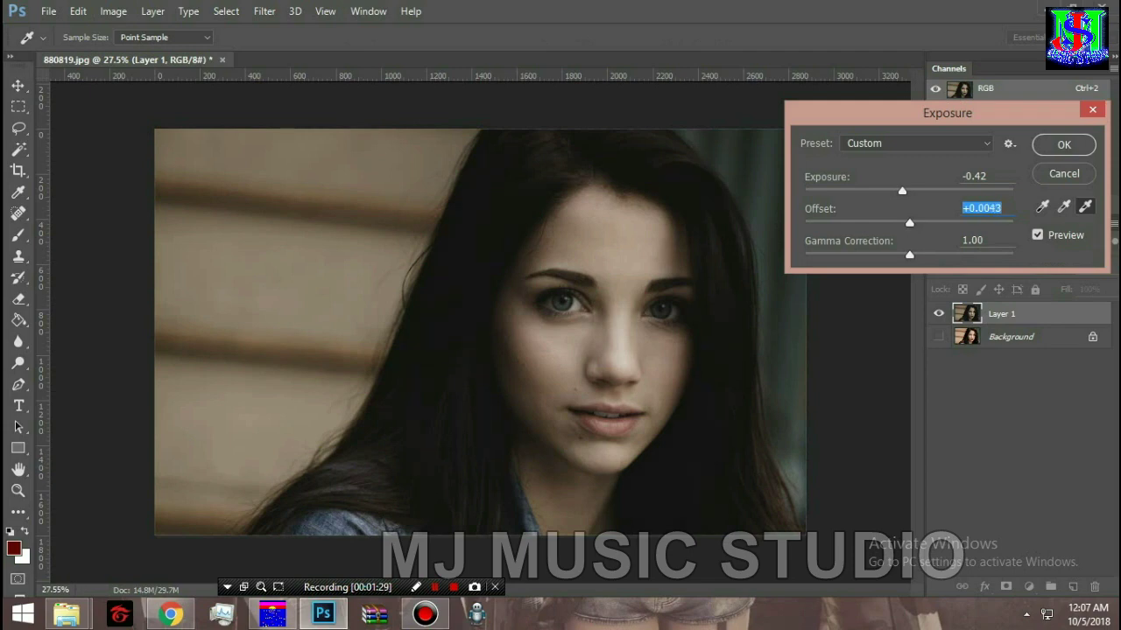
pyautogui.press('Up')
pyautogui.press('Down')
pyautogui.press('Down')
pyautogui.press('Down')
pyautogui.press('Up')
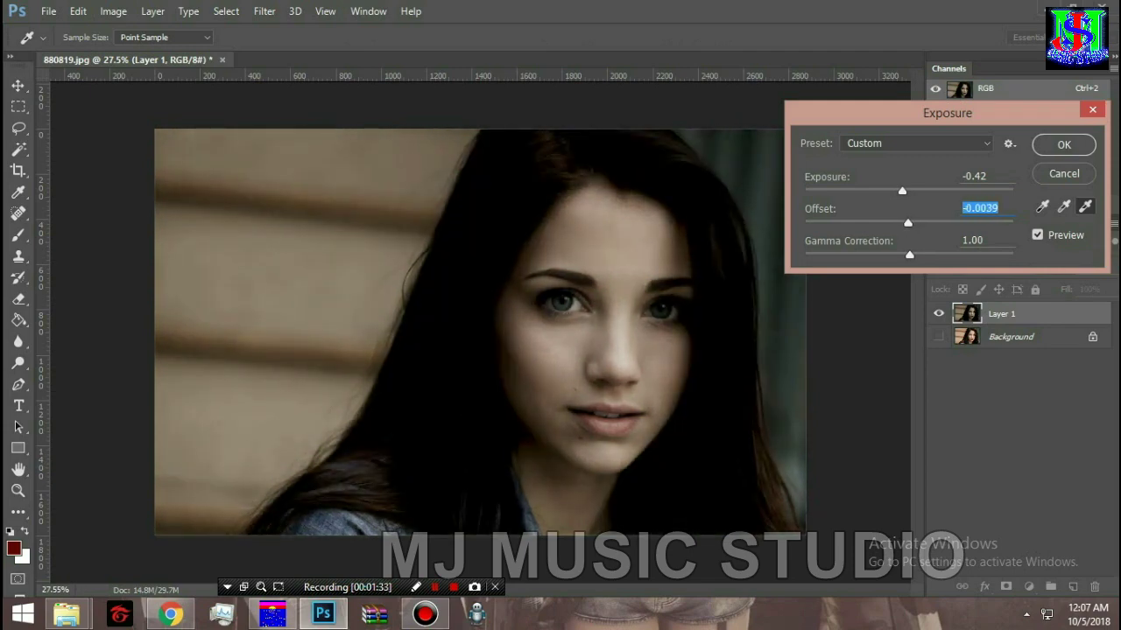
pyautogui.press('Up')
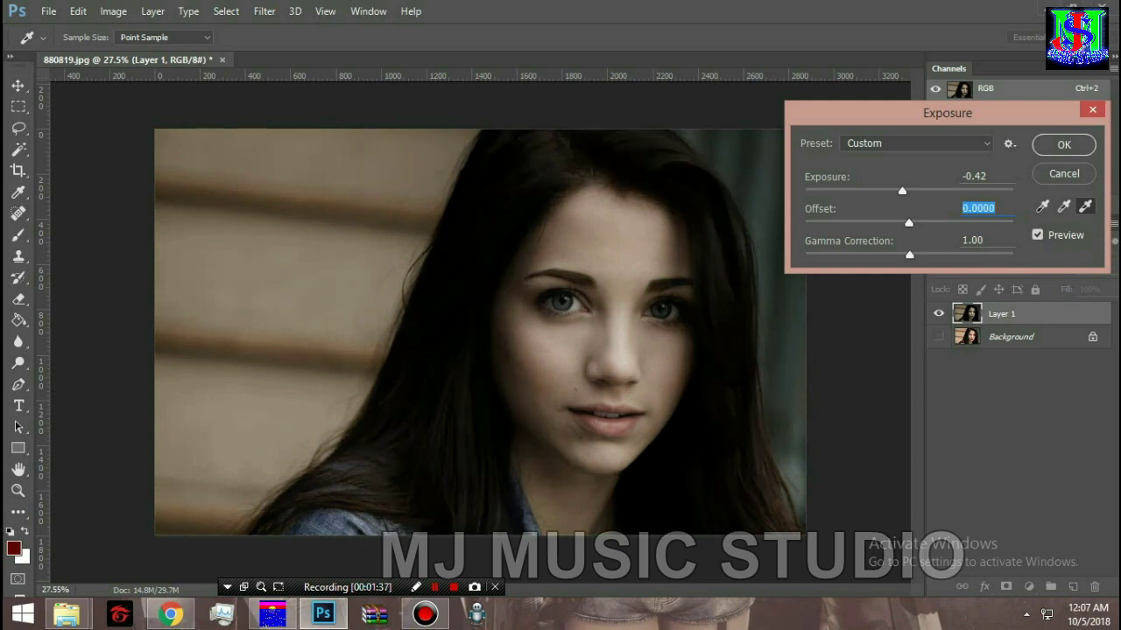
pyautogui.press('Tab')
pyautogui.write('1.36')
pyautogui.hotkey('shift', 'Down')
pyautogui.hotkey('shift', 'Down')
pyautogui.hotkey('shift', 'Down')
pyautogui.press('Down')
pyautogui.press('Down')
pyautogui.press('Down')
pyautogui.press('Down')
pyautogui.press('Down')
pyautogui.press('Down')
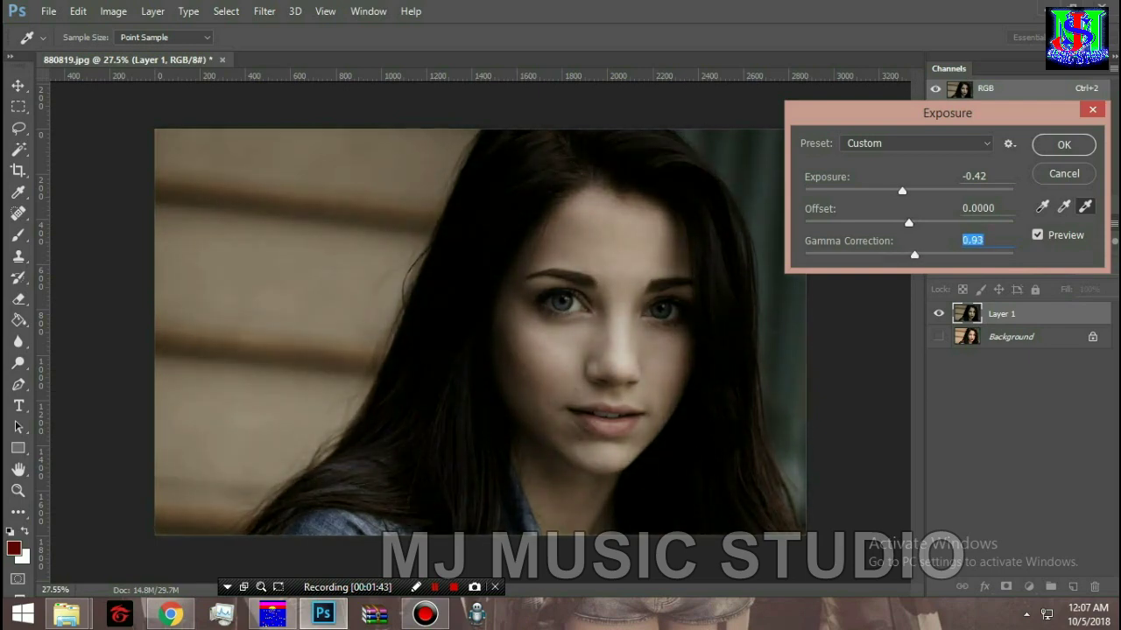
pyautogui.press('Return')
pyautogui.press('v')
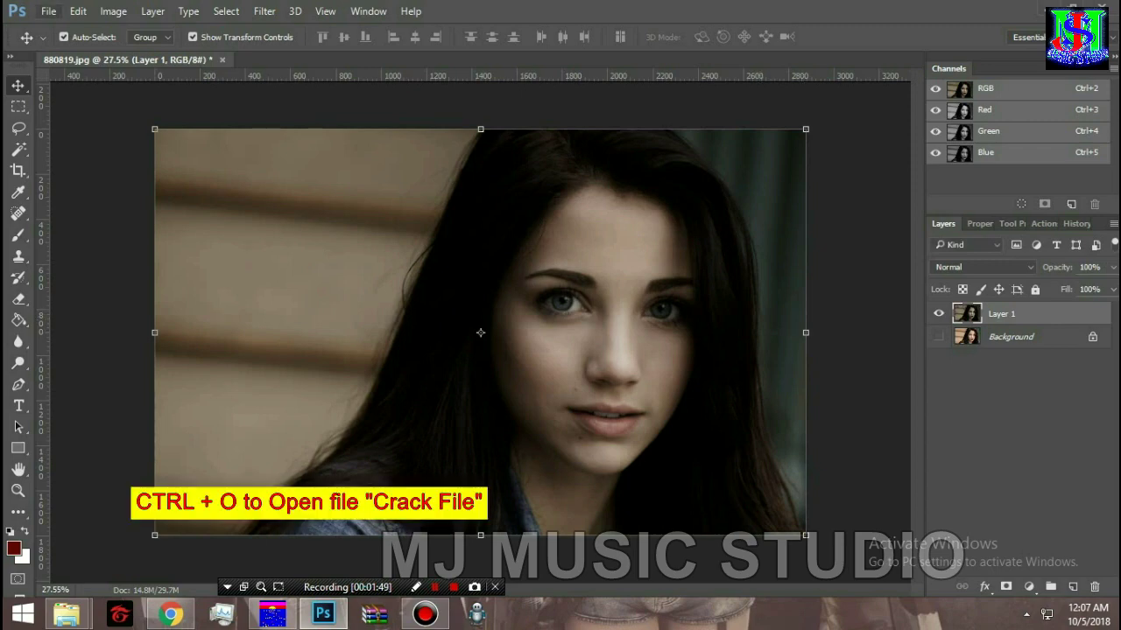
# Step: Open 12.peeling-paint-textures.jpg, drop it into the portrait as Layer 2, and dock it as a tab
pyautogui.click(48, 10)
pyautogui.click(57, 43)
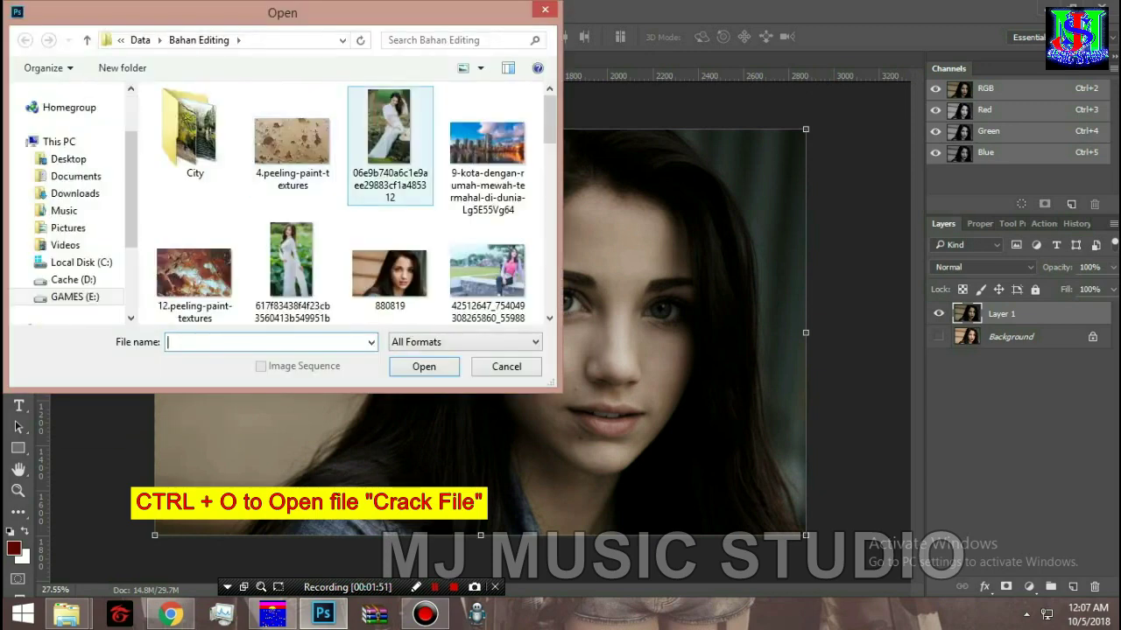
pyautogui.scroll(-3, 293, 132)
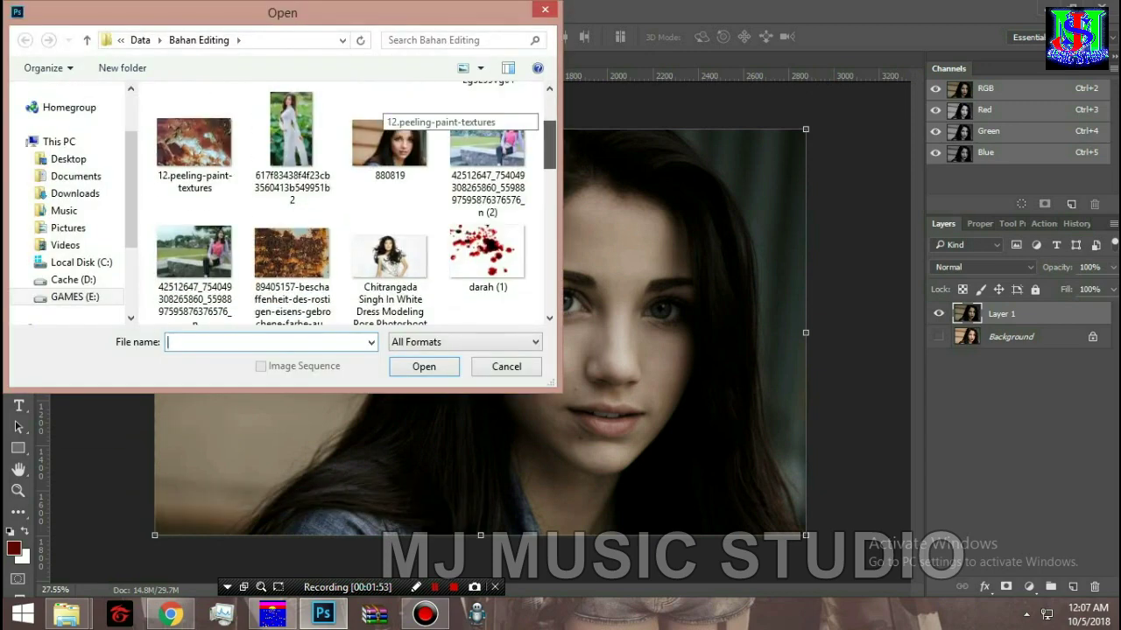
pyautogui.click(195, 118)
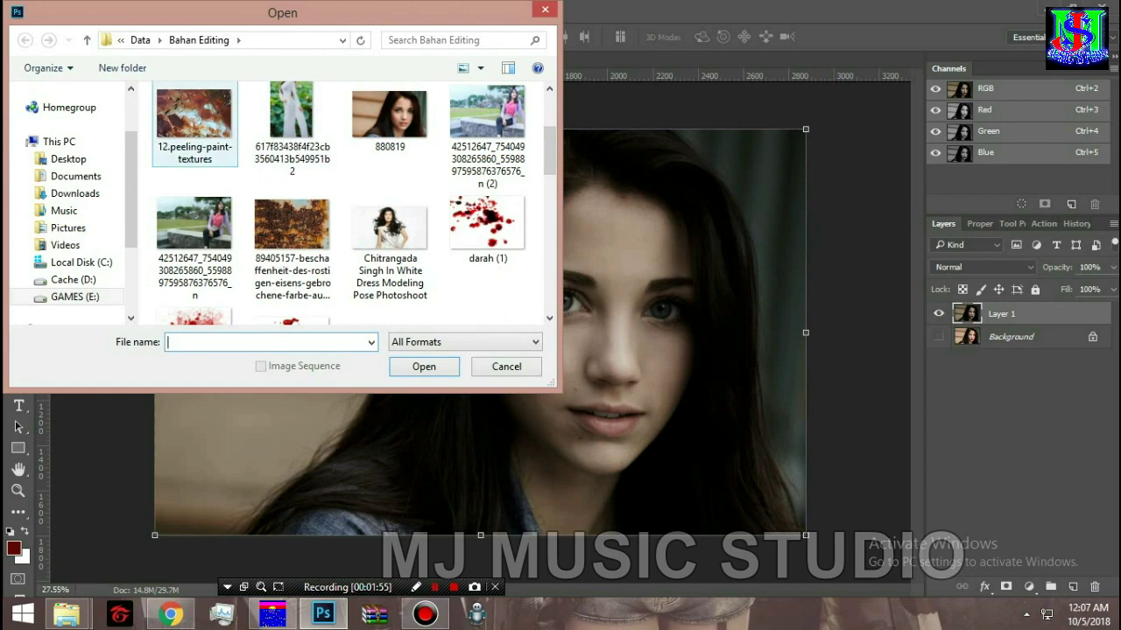
pyautogui.click(423, 366)
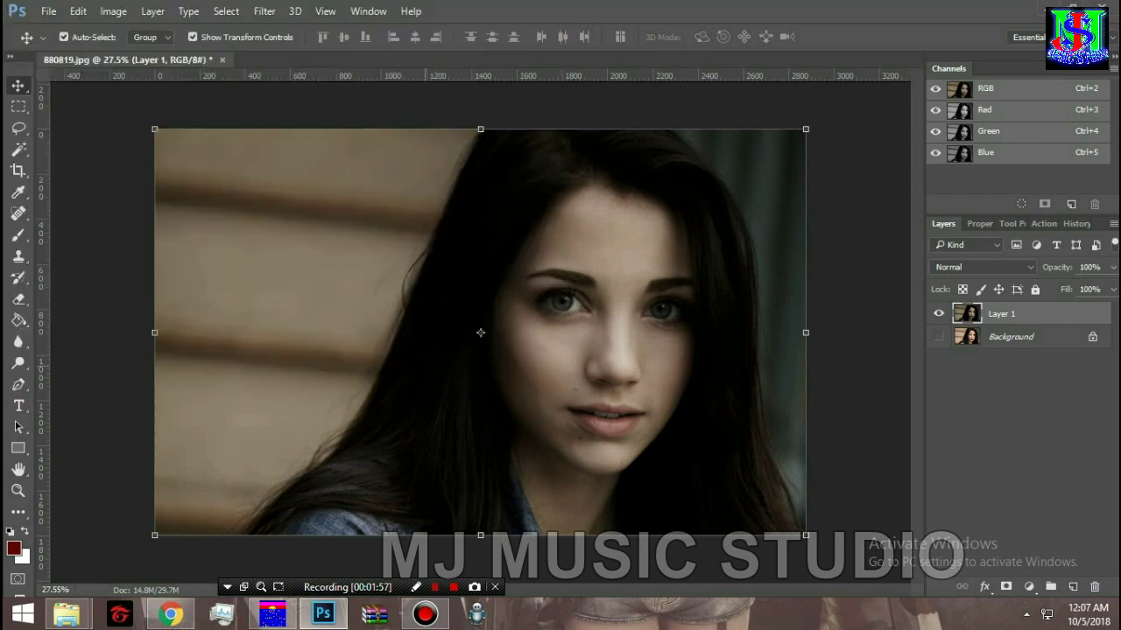
pyautogui.moveTo(343, 185); pyautogui.dragTo(343, 185)
pyautogui.moveTo(608, 292); pyautogui.dragTo(609, 293)
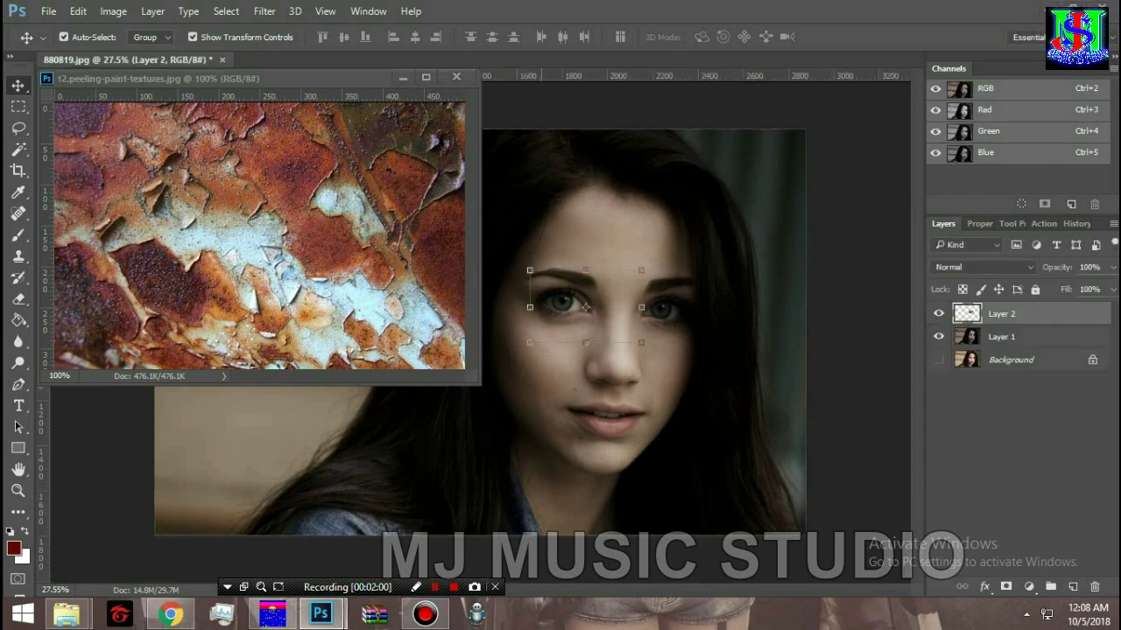
pyautogui.moveTo(219, 78)
pyautogui.mouseDown()
pyautogui.moveTo(366, 83)
pyautogui.moveTo(350, 59)
pyautogui.mouseUp()
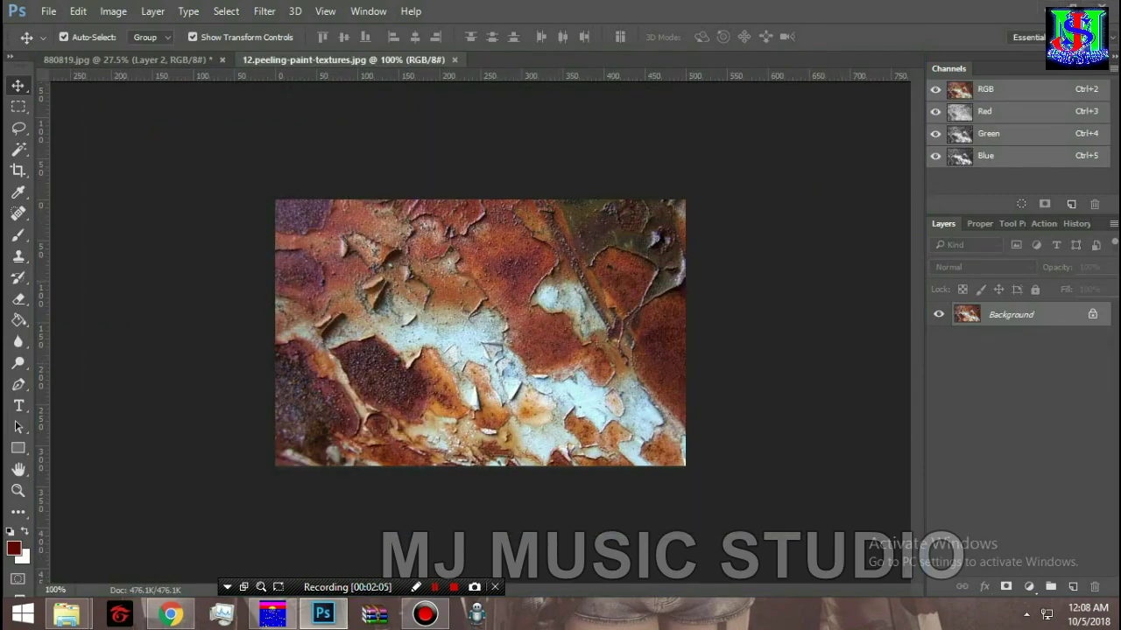
# Step: Rotate the rust texture 90° clockwise in the portrait document
pyautogui.click(127, 59)
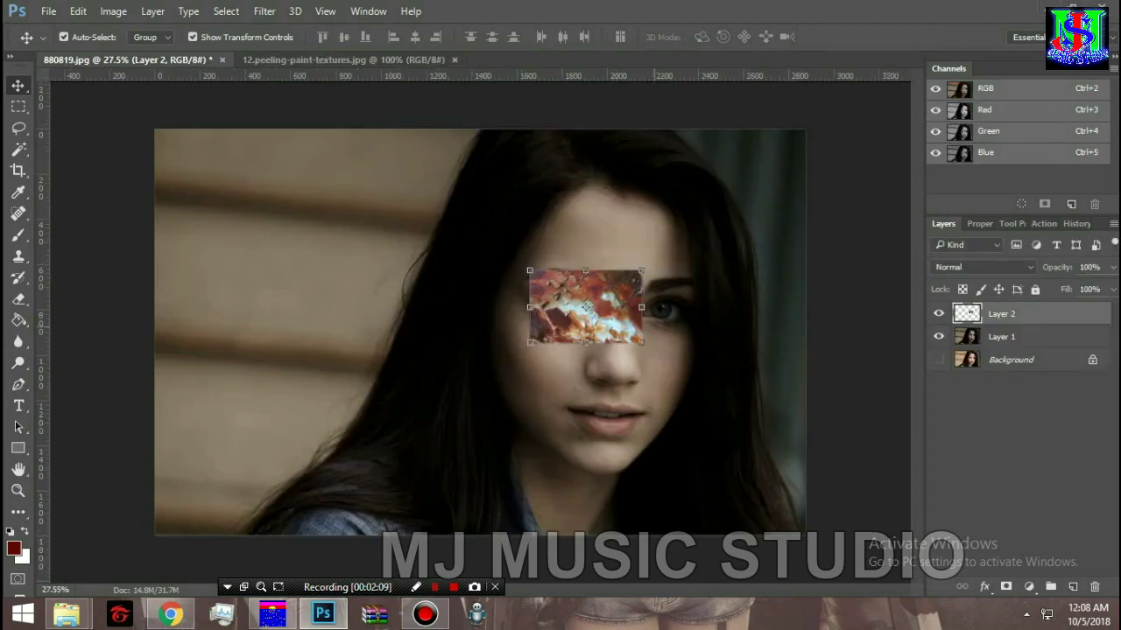
pyautogui.moveTo(652, 307); pyautogui.dragTo(600, 368)
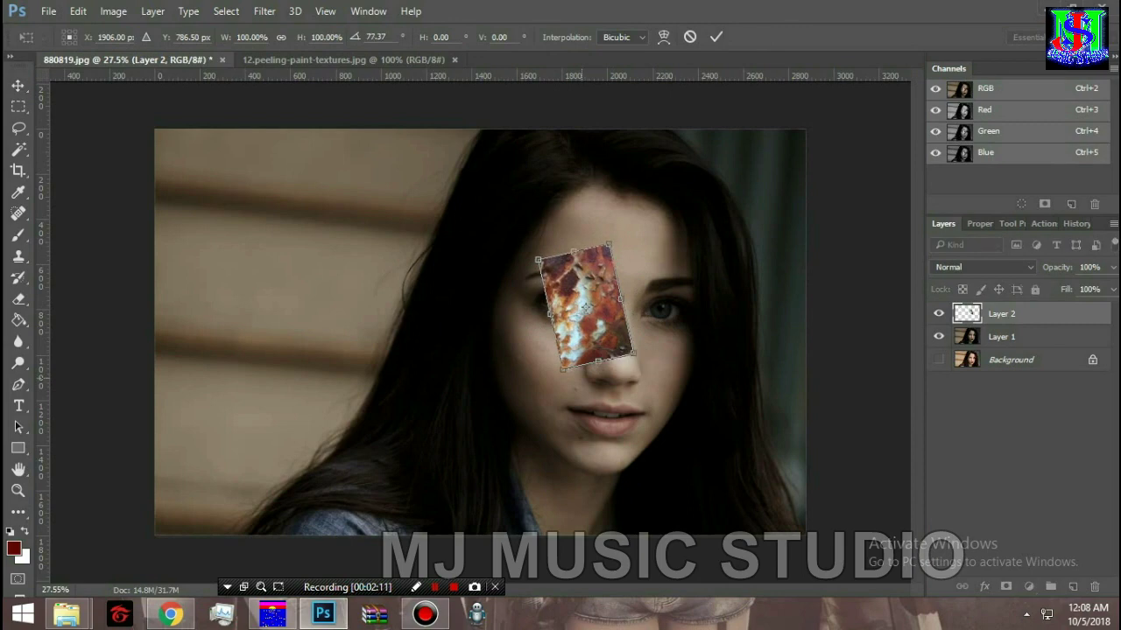
pyautogui.hotkey('ctrl', 'z')
pyautogui.rightClick(609, 306)
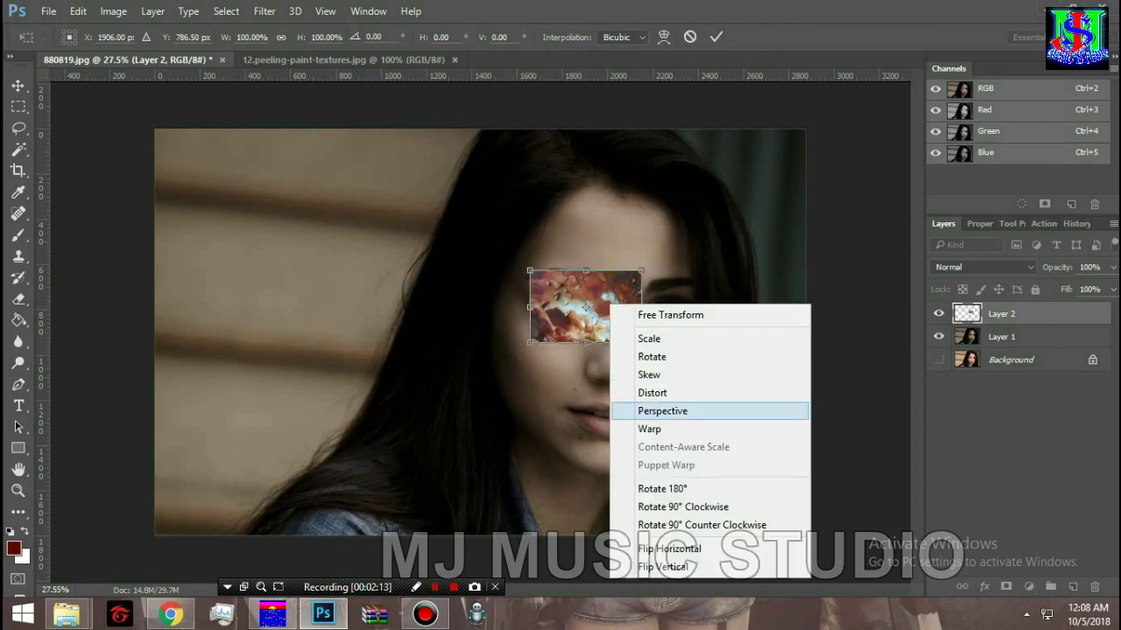
pyautogui.click(683, 507)
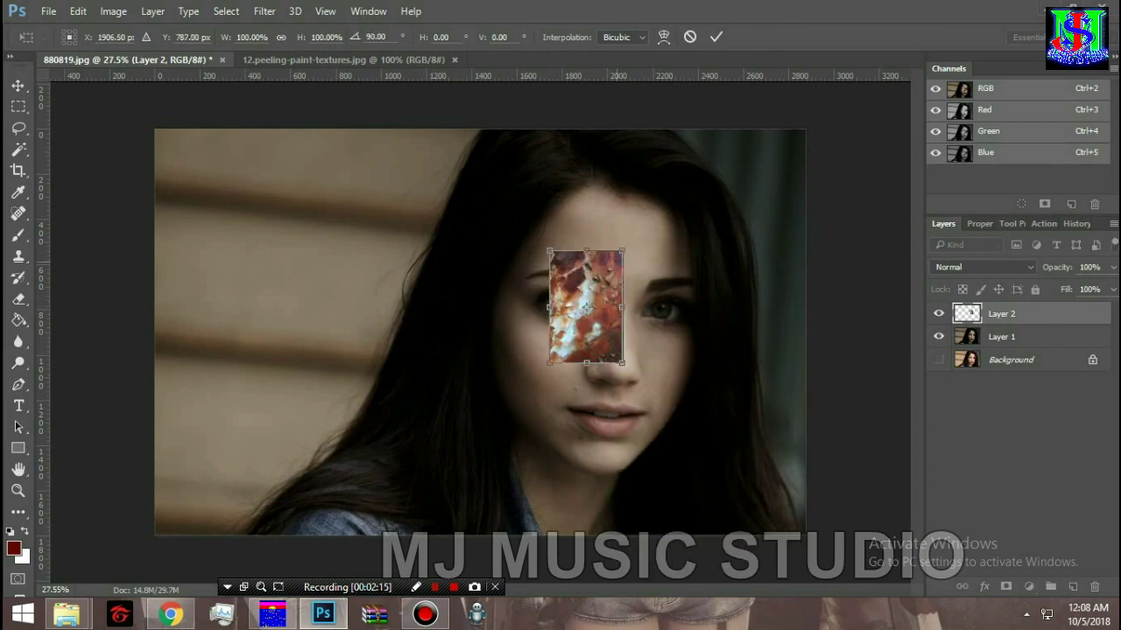
# Step: Scale the texture to about 324%, centre it over the face and apply the transform
pyautogui.moveTo(623, 251); pyautogui.dragTo(680, 168)
pyautogui.moveTo(547, 363); pyautogui.dragTo(492, 450)
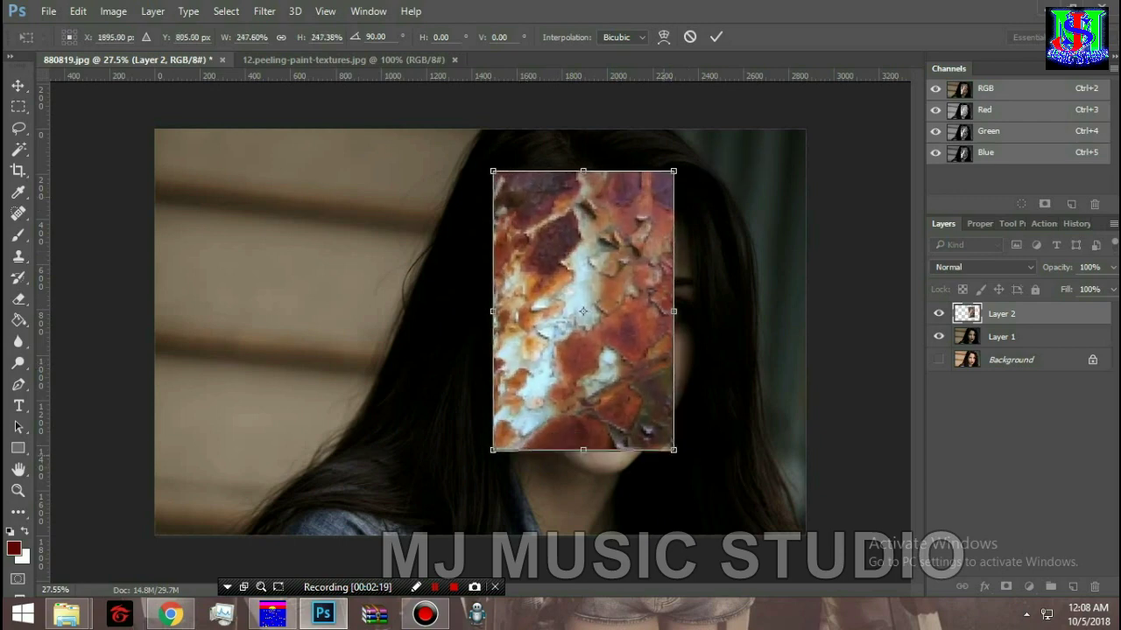
pyautogui.moveTo(673, 450); pyautogui.dragTo(730, 537)
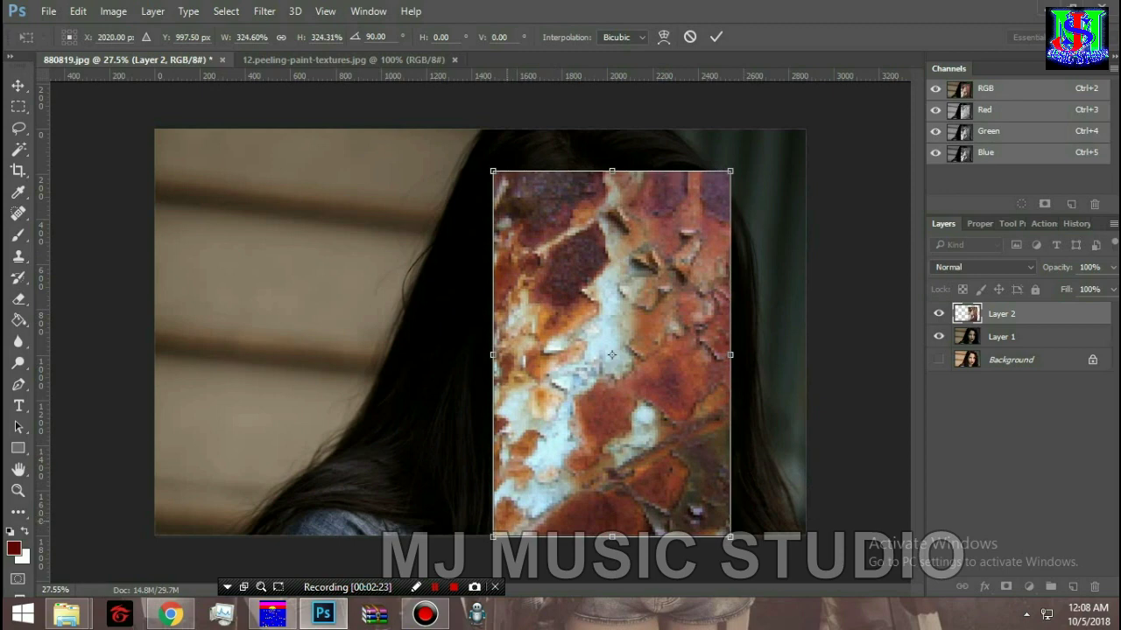
pyautogui.moveTo(553, 357); pyautogui.dragTo(541, 362)
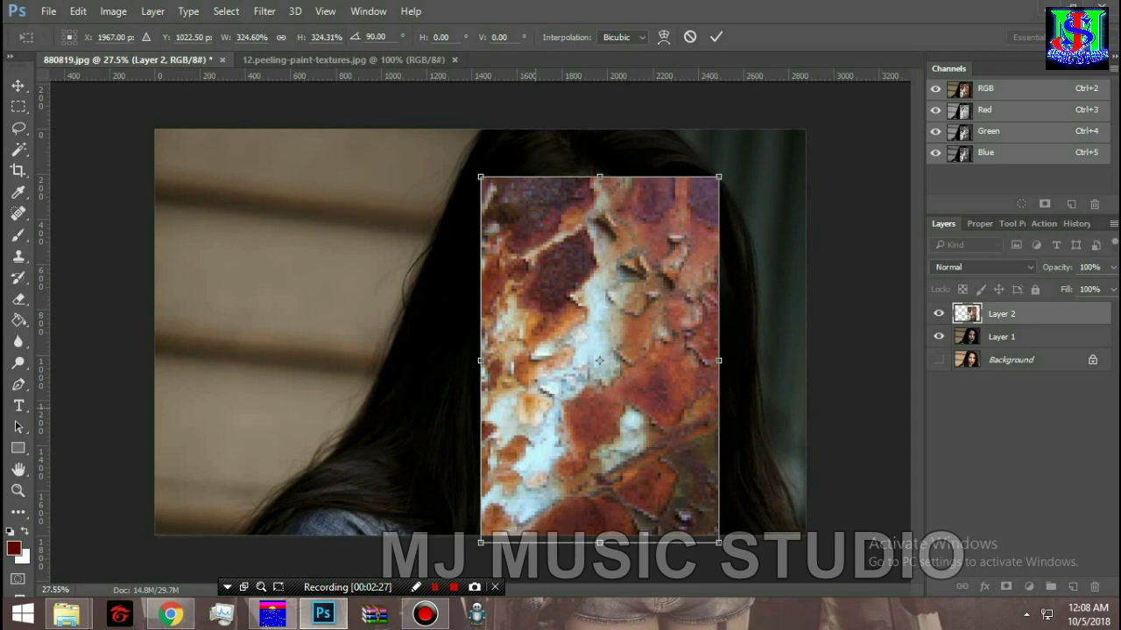
pyautogui.moveTo(541, 361); pyautogui.dragTo(543, 354)
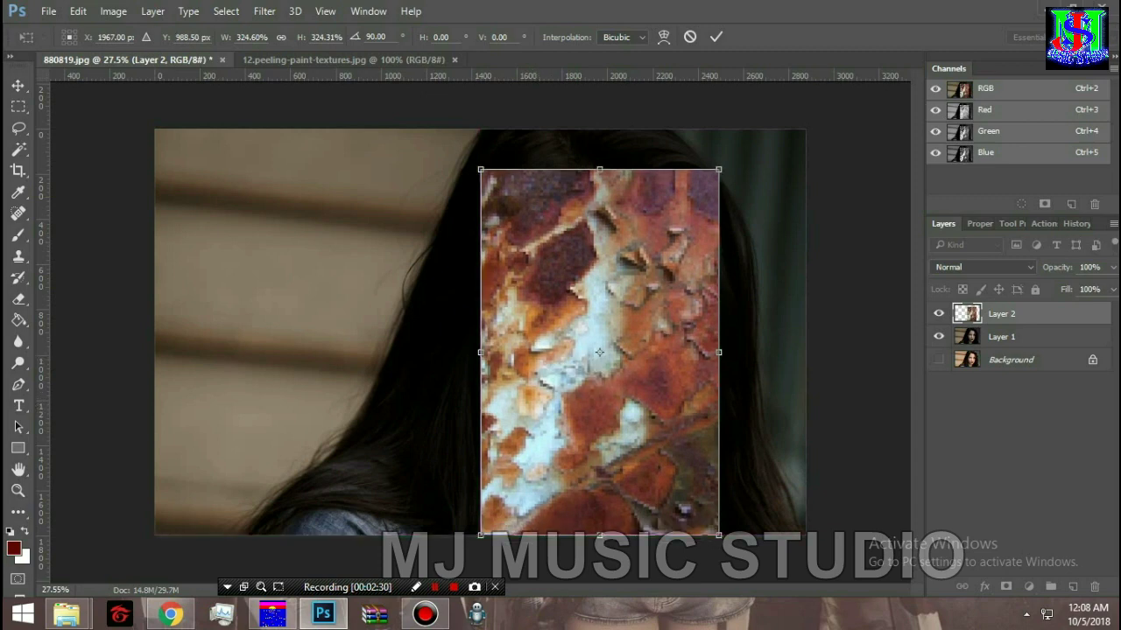
pyautogui.press('Return')
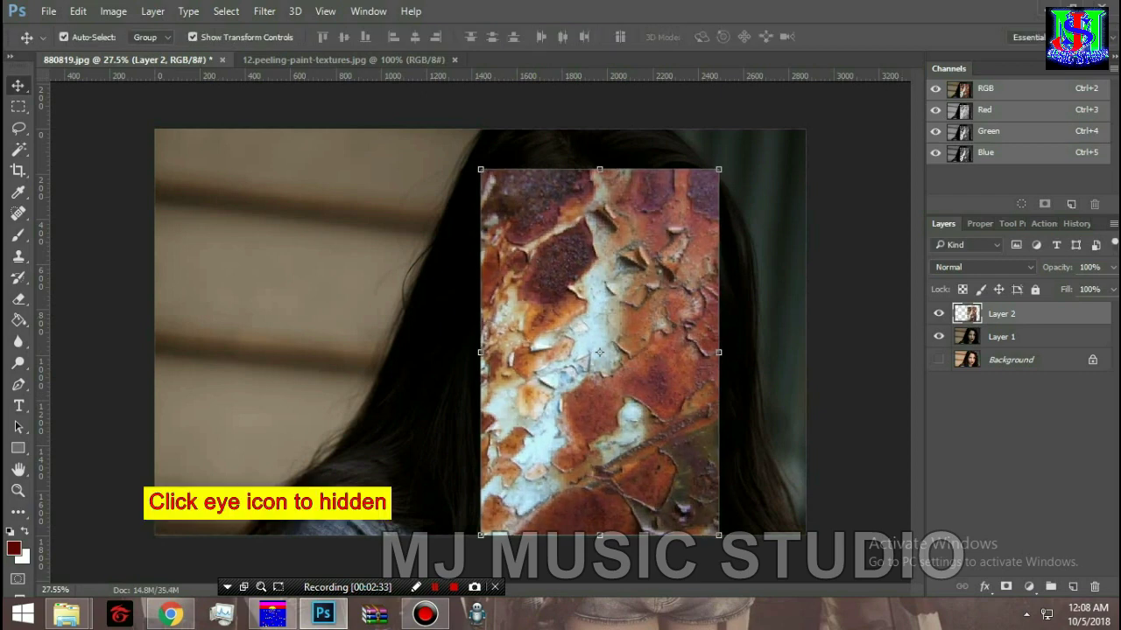
# Step: Hide the texture layer, make Layer 1 active and choose the Pen tool
pyautogui.click(938, 313)
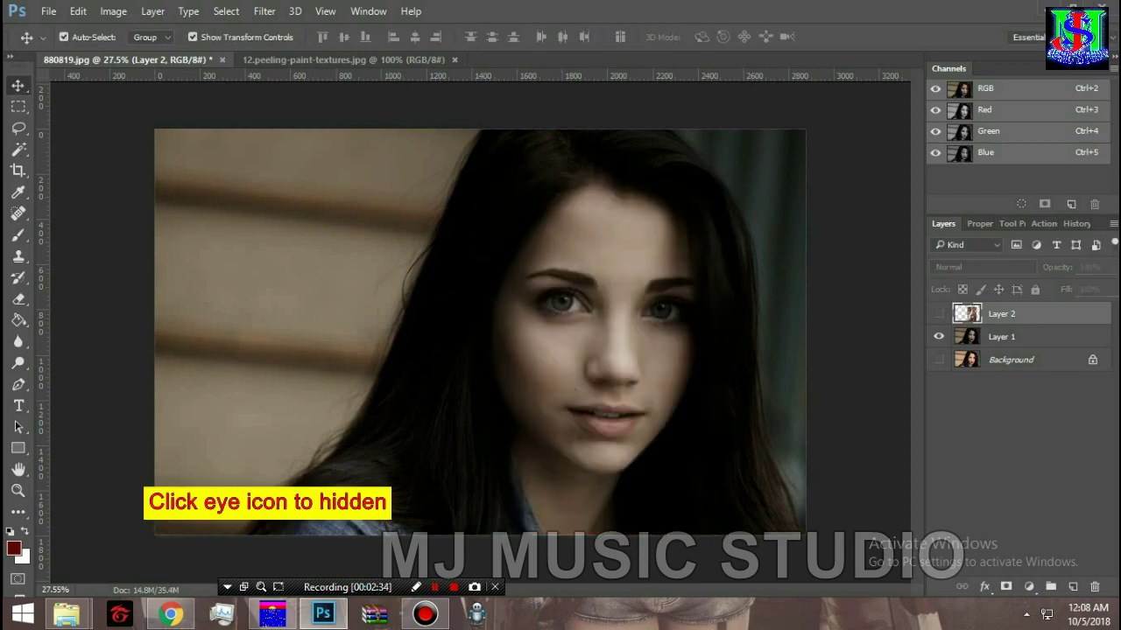
pyautogui.click(1006, 336)
pyautogui.scroll(3, 371, 242)
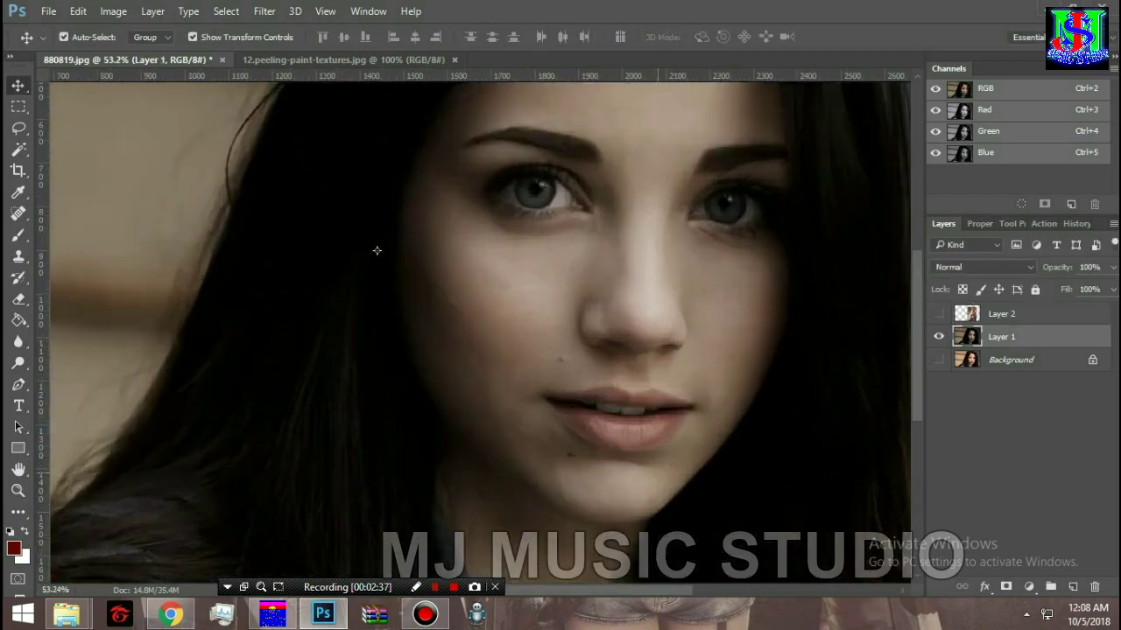
pyautogui.scroll(-1, 358, 103)
pyautogui.scroll(-1, 358, 102)
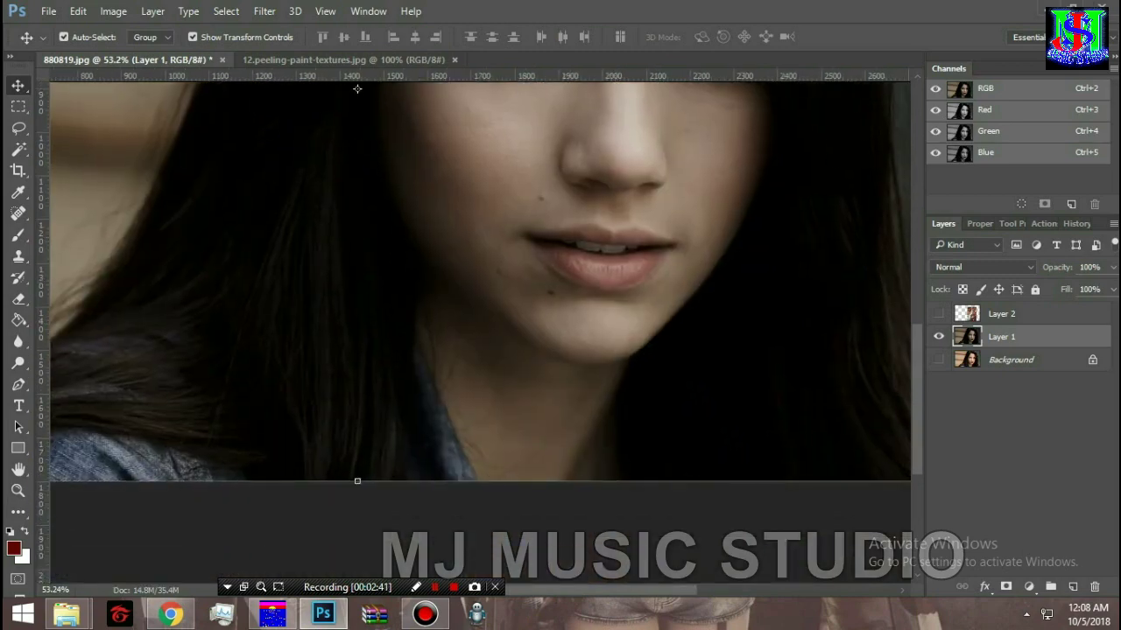
pyautogui.click(18, 383)
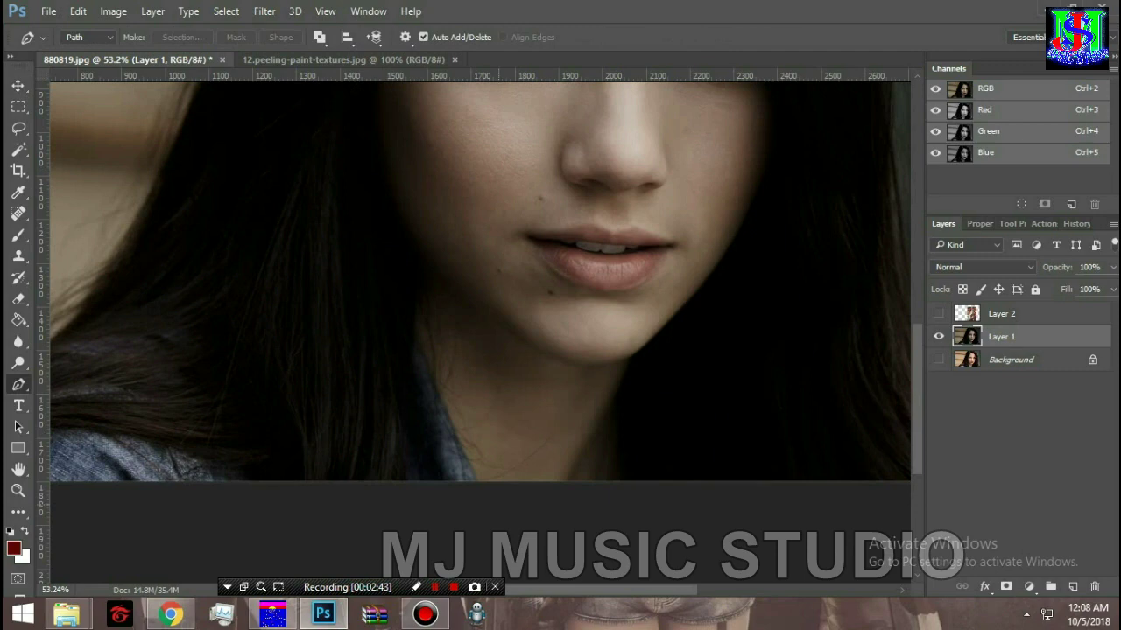
# Step: Trace the path along the collar, up the neck and the left hairline
pyautogui.click(470, 480)
pyautogui.click(458, 457)
pyautogui.click(447, 442)
pyautogui.click(438, 415)
pyautogui.click(433, 400)
pyautogui.click(425, 376)
pyautogui.click(413, 348)
pyautogui.click(406, 334)
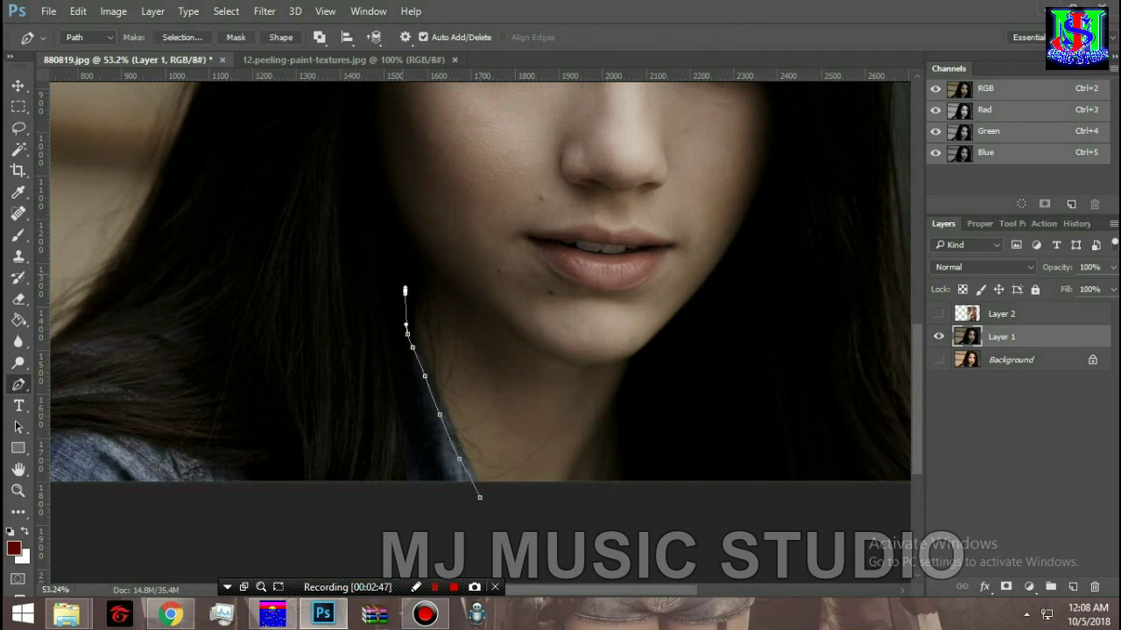
pyautogui.moveTo(406, 288); pyautogui.dragTo(420, 442)
pyautogui.click(399, 394)
pyautogui.click(396, 384)
pyautogui.click(391, 350)
pyautogui.click(390, 342)
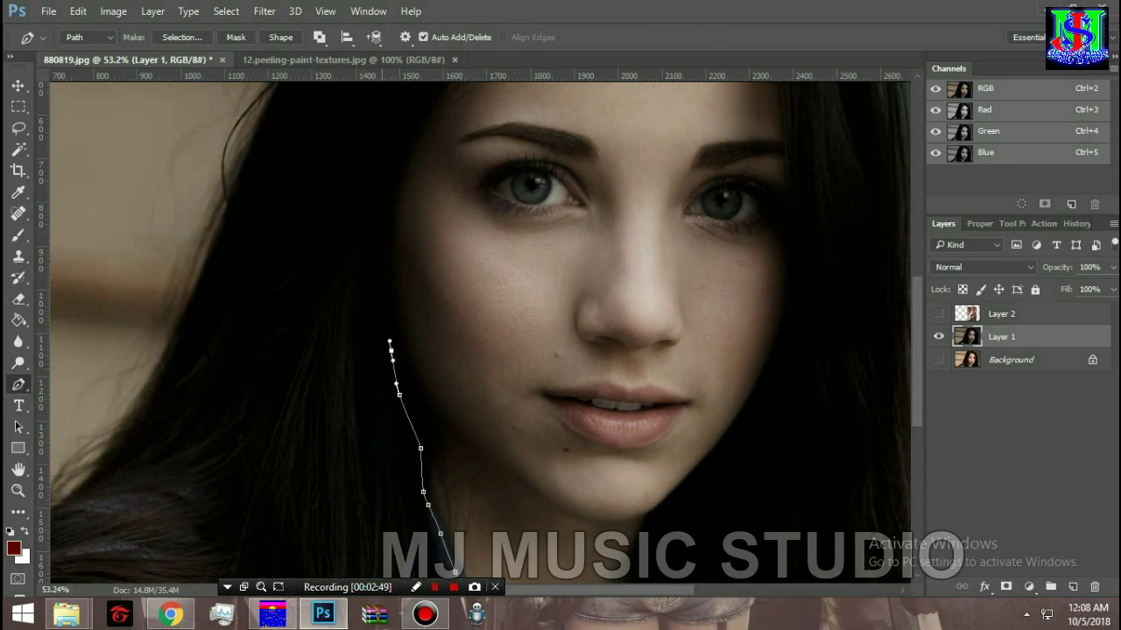
pyautogui.click(380, 298)
pyautogui.click(378, 258)
pyautogui.click(376, 212)
pyautogui.moveTo(377, 212); pyautogui.dragTo(350, 416)
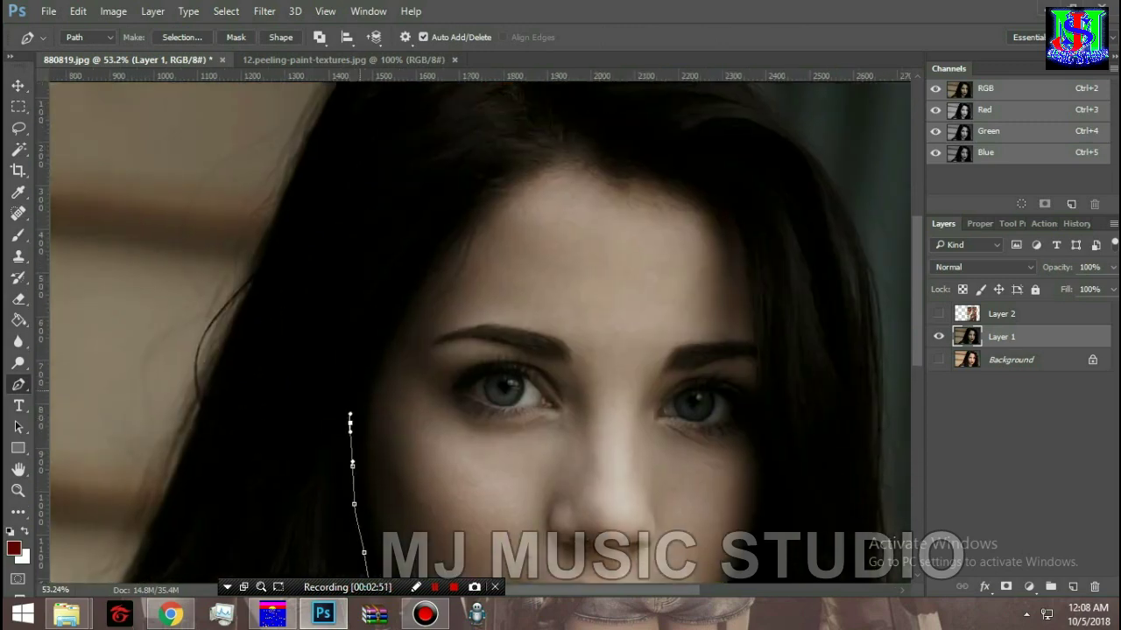
# Step: Continue the path across the forehead and down the right hairline
pyautogui.click(378, 326)
pyautogui.click(408, 264)
pyautogui.click(429, 228)
pyautogui.click(464, 197)
pyautogui.click(479, 187)
pyautogui.click(509, 169)
pyautogui.click(529, 139)
pyautogui.click(568, 121)
pyautogui.click(618, 141)
pyautogui.click(646, 153)
pyautogui.click(685, 172)
pyautogui.click(737, 202)
pyautogui.click(766, 252)
pyautogui.click(774, 313)
# Step: Finish the path down the right jaw and neck, closing it at the starting point
pyautogui.moveTo(780, 378); pyautogui.dragTo(781, 397)
pyautogui.click(780, 428)
pyautogui.moveTo(780, 466)
pyautogui.mouseDown()
pyautogui.moveTo(780, 483)
pyautogui.moveTo(756, 203)
pyautogui.mouseUp()
pyautogui.click(743, 262)
pyautogui.click(720, 307)
pyautogui.click(690, 352)
pyautogui.click(663, 393)
pyautogui.click(635, 419)
pyautogui.click(611, 452)
pyautogui.moveTo(601, 483)
pyautogui.mouseDown()
pyautogui.moveTo(602, 496)
pyautogui.moveTo(632, 254)
pyautogui.mouseUp()
pyautogui.click(639, 308)
pyautogui.click(646, 354)
pyautogui.moveTo(598, 359); pyautogui.dragTo(574, 359)
pyautogui.click(474, 334)
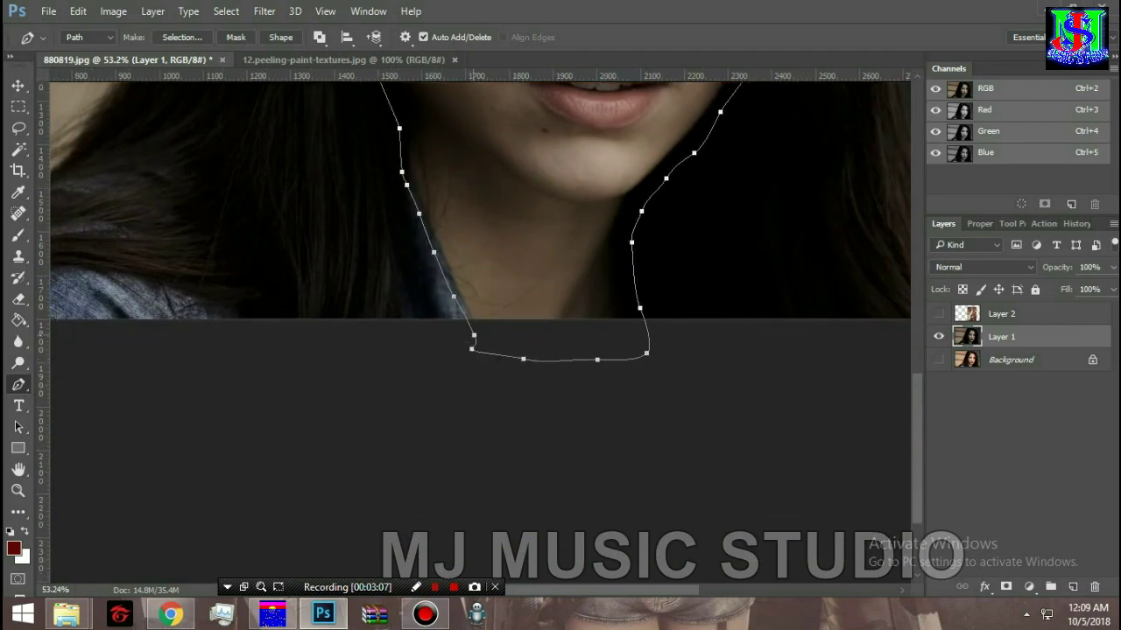
pyautogui.rightClick(490, 355)
pyautogui.click(555, 256)
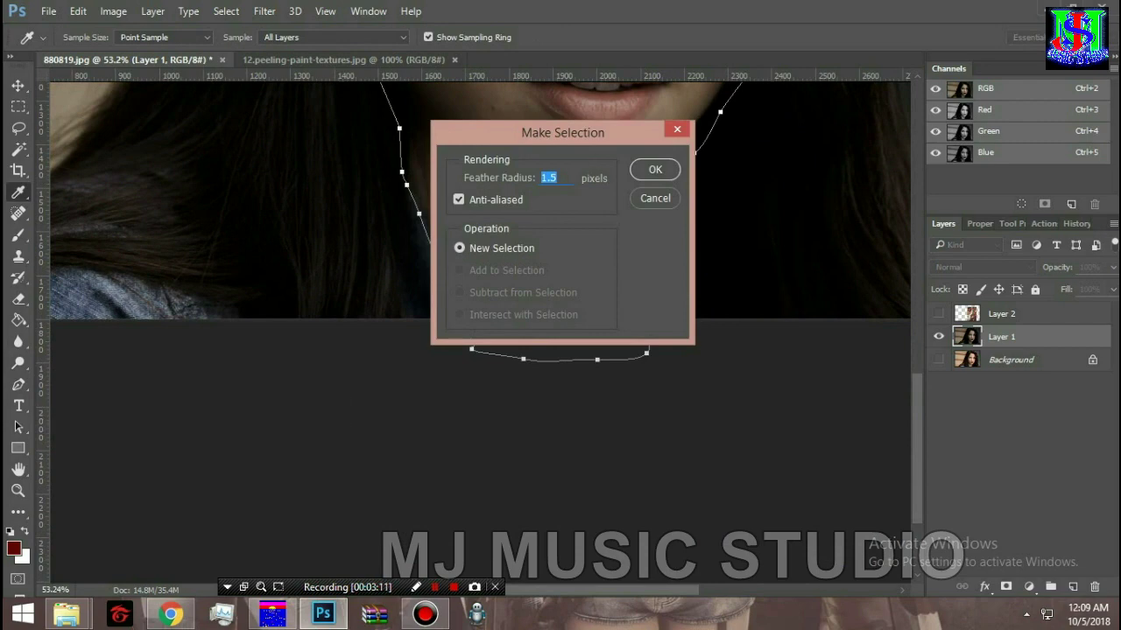
# Step: Make a 0-feather selection from the path and delete the texture outside the face
pyautogui.write('0')
pyautogui.press('Return')
pyautogui.click(1007, 314)
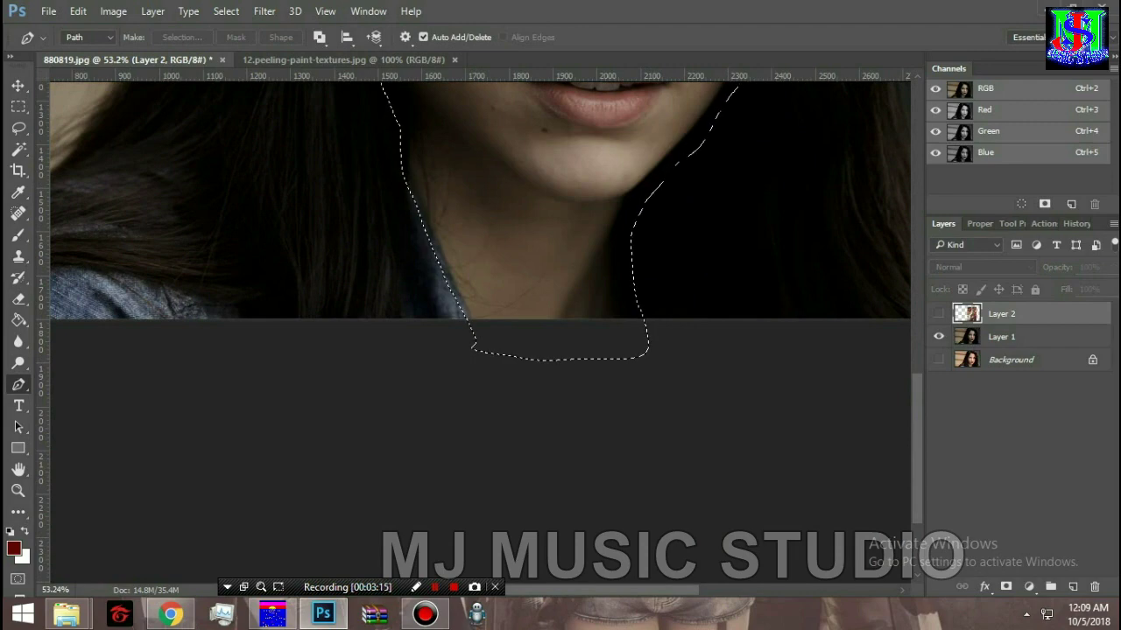
pyautogui.click(939, 313)
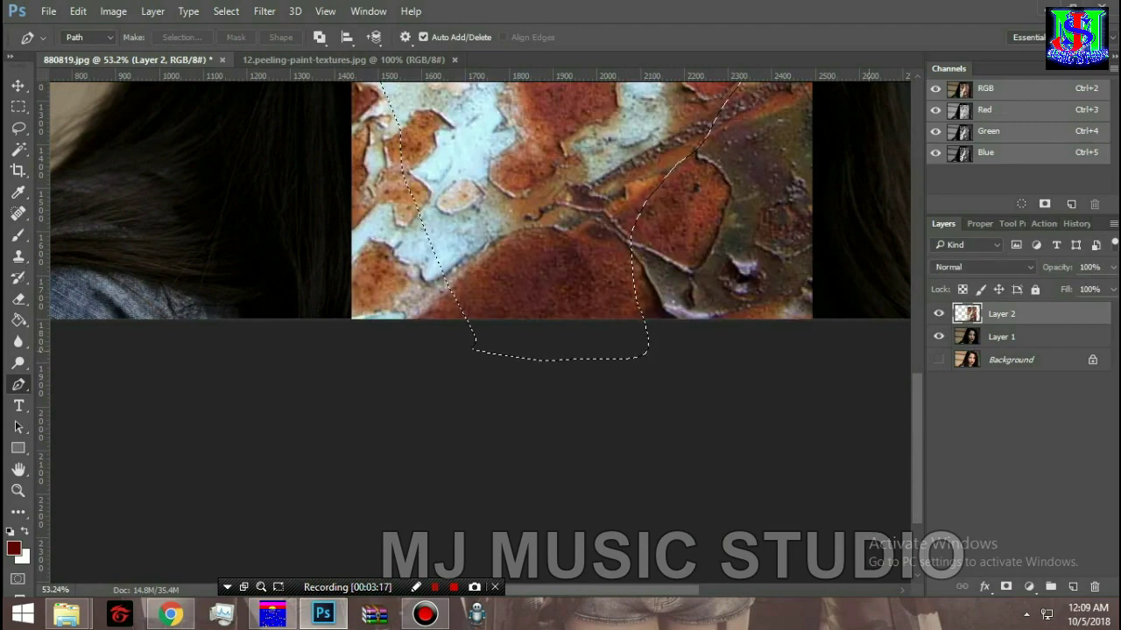
pyautogui.hotkey('ctrl', 'shift', 'i')
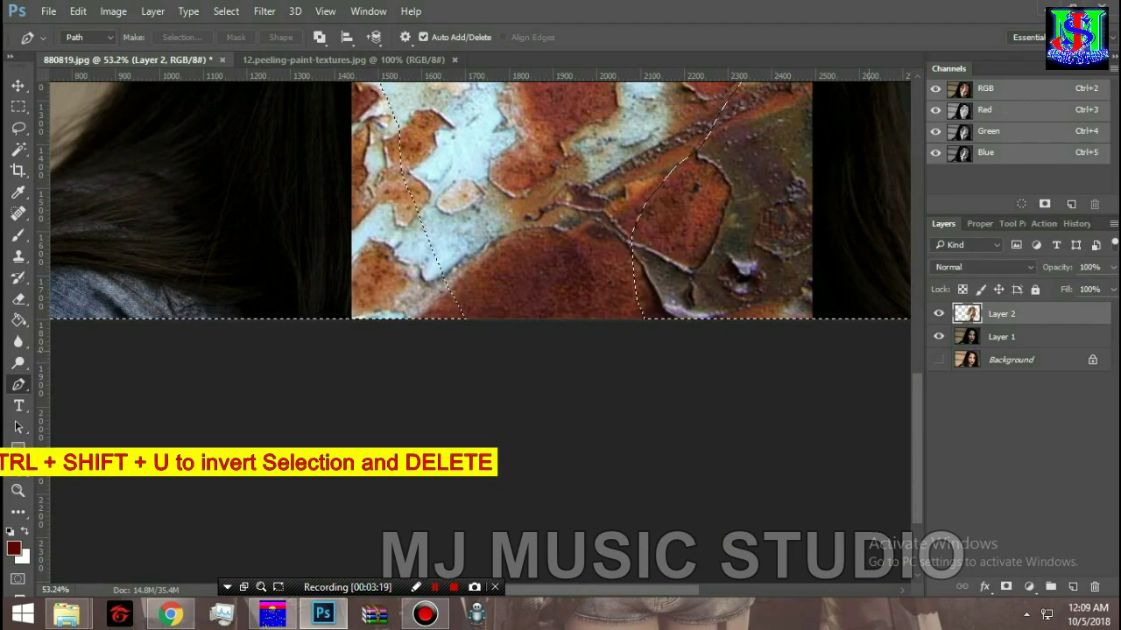
pyautogui.press('Delete')
pyautogui.hotkey('ctrl', 'd')
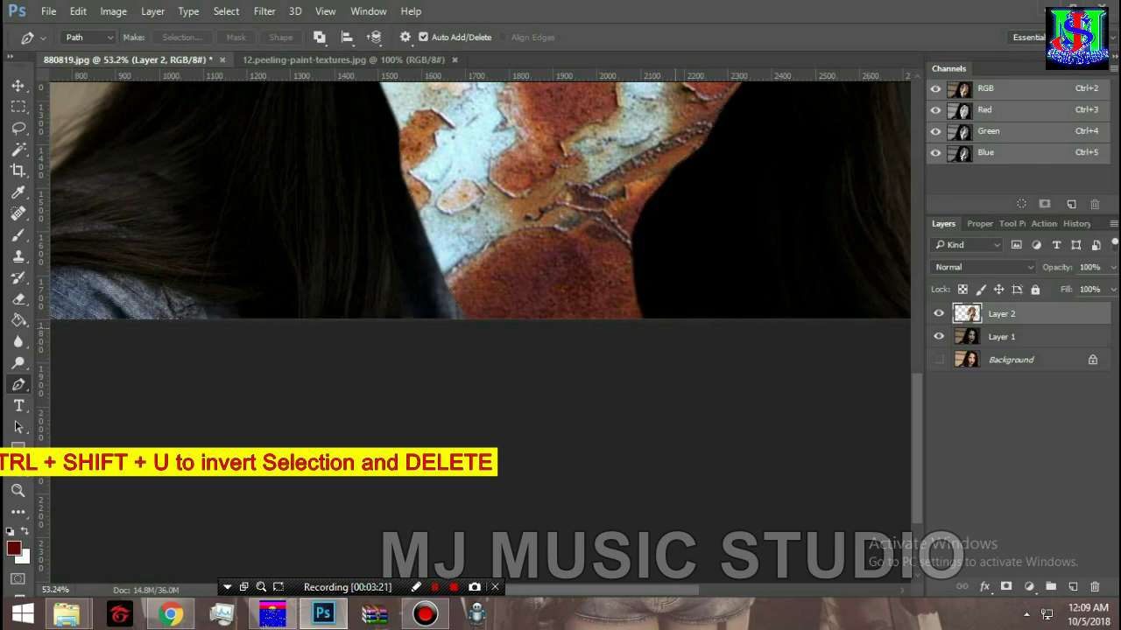
pyautogui.scroll(-1, 328, 317)
pyautogui.hotkey('ctrl', '0')
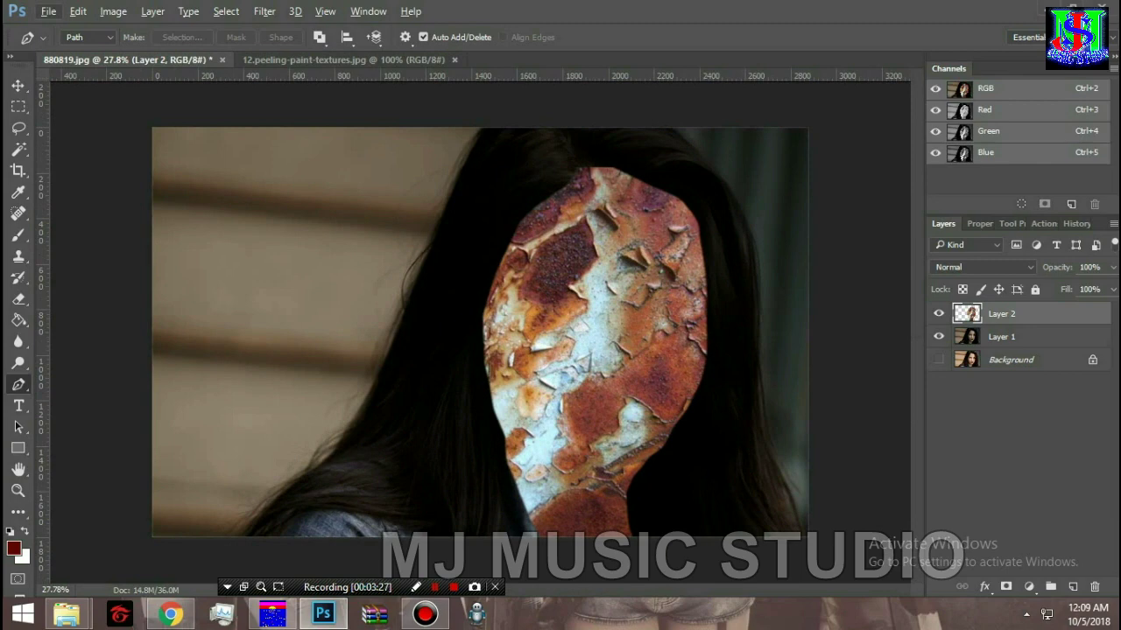
# Step: Set the texture layer's blend mode to Multiply
pyautogui.click(980, 267)
pyautogui.press('Down')
pyautogui.press('Down')
pyautogui.press('Down')
pyautogui.press('Return')
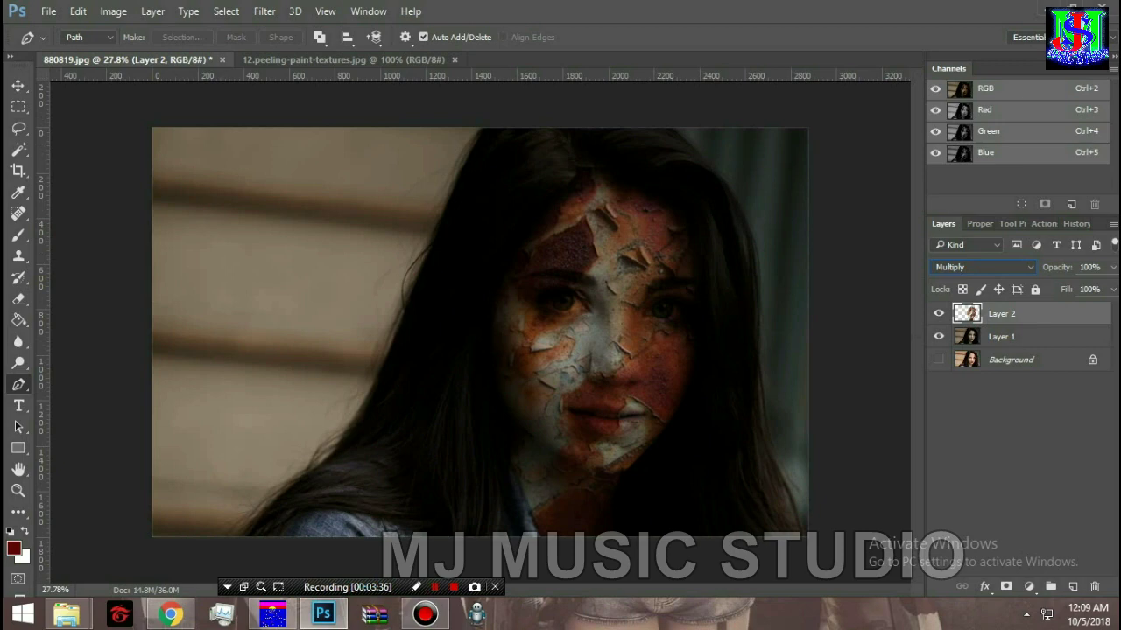
# Step: Add a Levels adjustment layer above Layer 2 with input levels 16, 0.93 and 212
pyautogui.click(1028, 586)
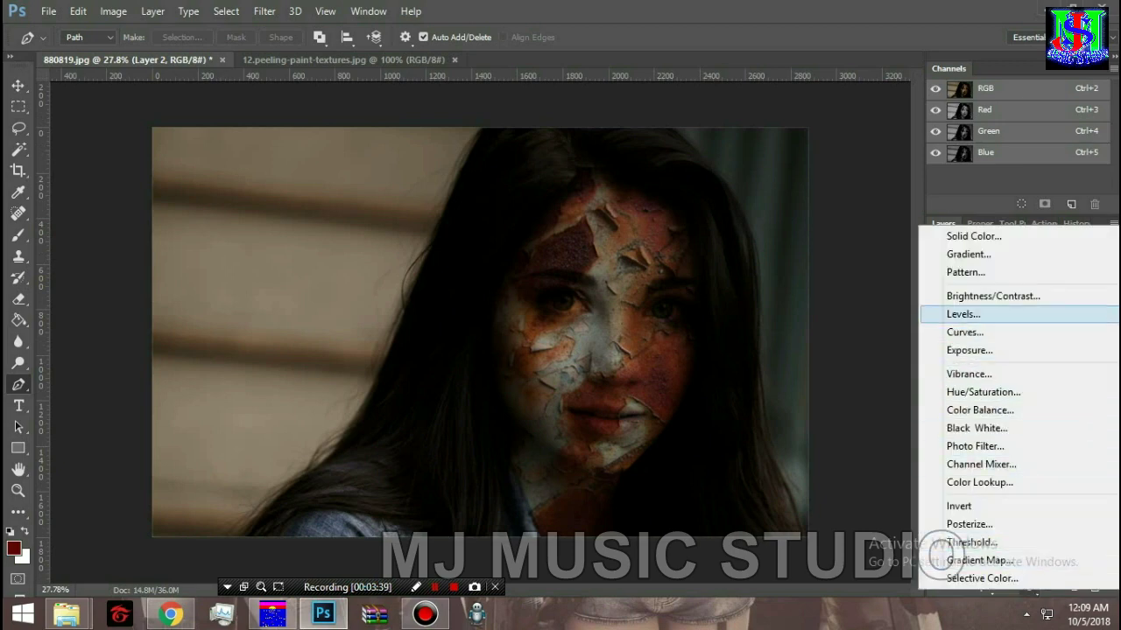
pyautogui.click(963, 314)
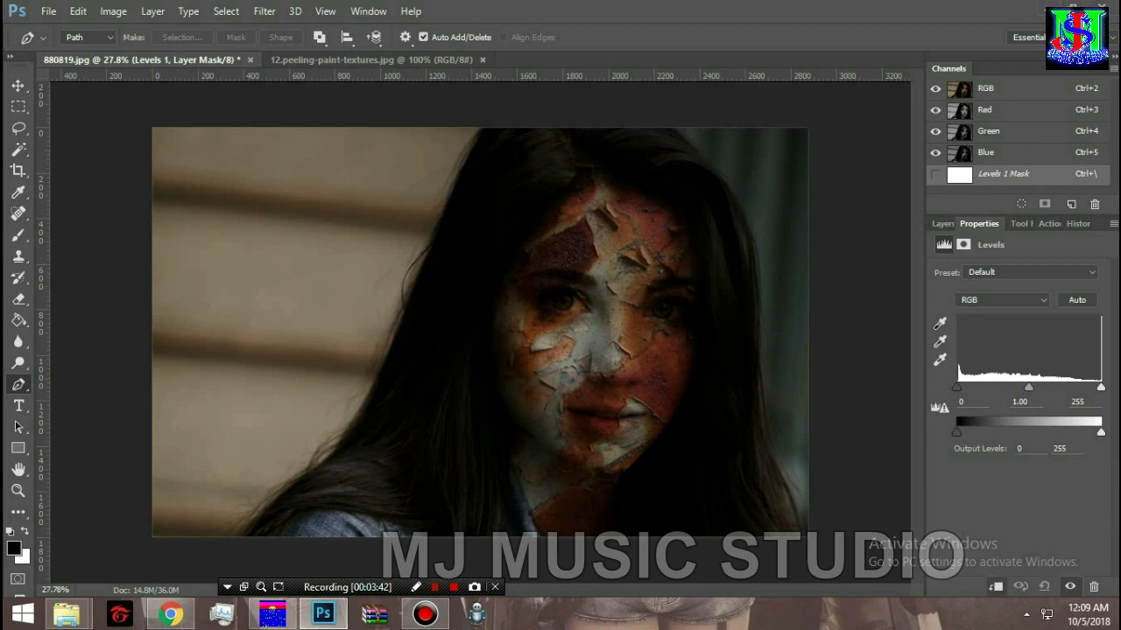
pyautogui.moveTo(1029, 387); pyautogui.dragTo(1007, 387)
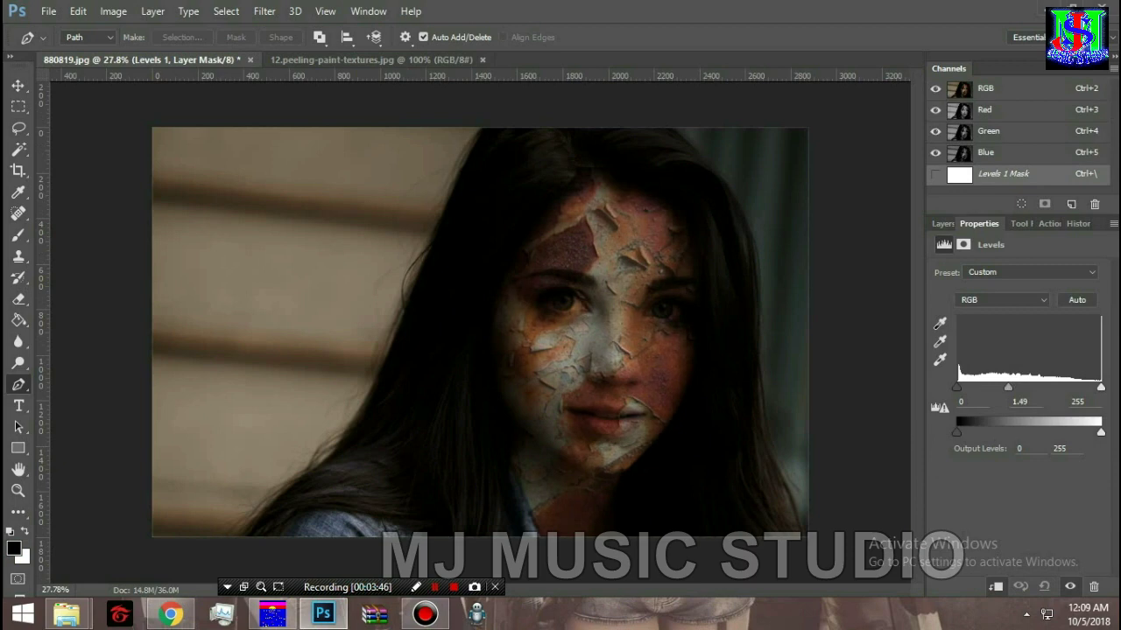
pyautogui.moveTo(1008, 387)
pyautogui.mouseDown()
pyautogui.moveTo(1094, 387)
pyautogui.moveTo(1076, 387)
pyautogui.mouseUp()
pyautogui.moveTo(956, 387); pyautogui.dragTo(1023, 387)
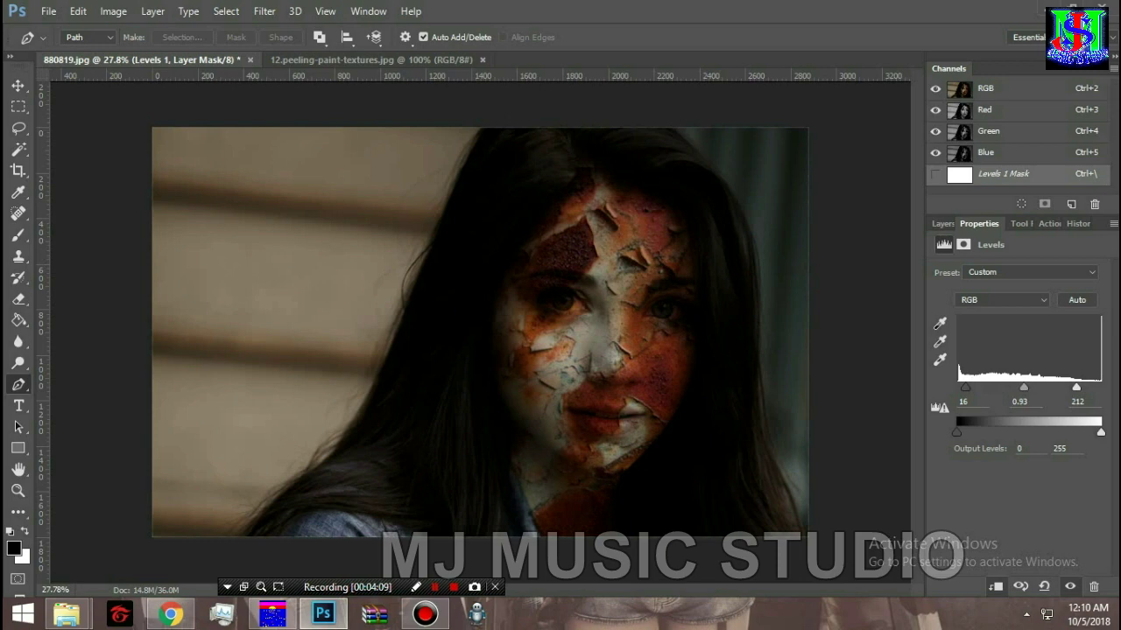
pyautogui.click(943, 223)
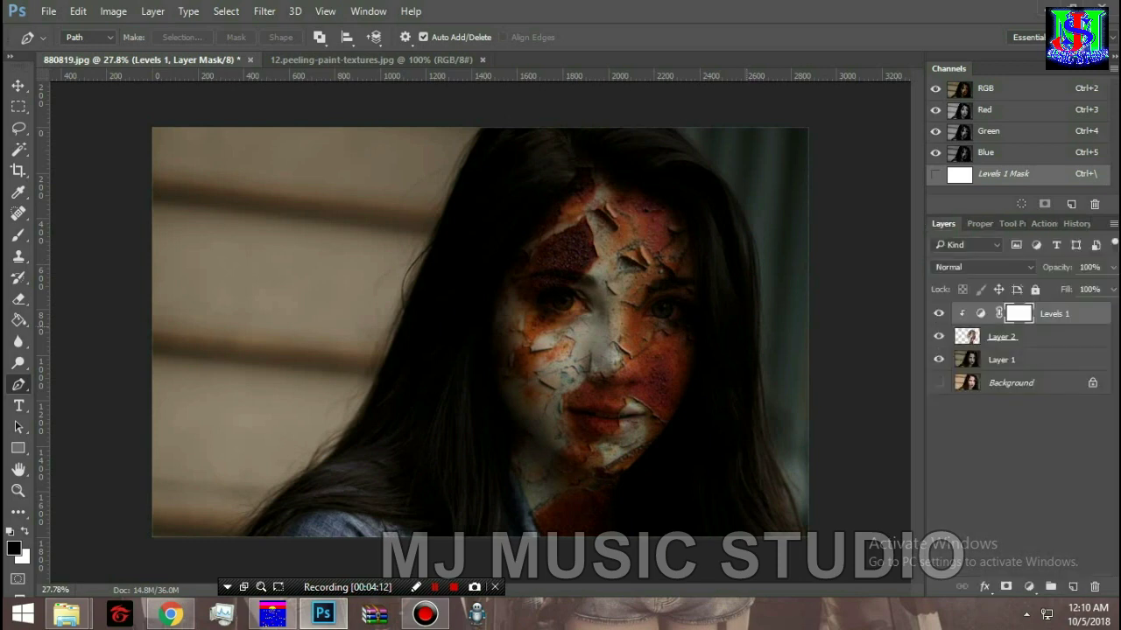
pyautogui.click(17, 85)
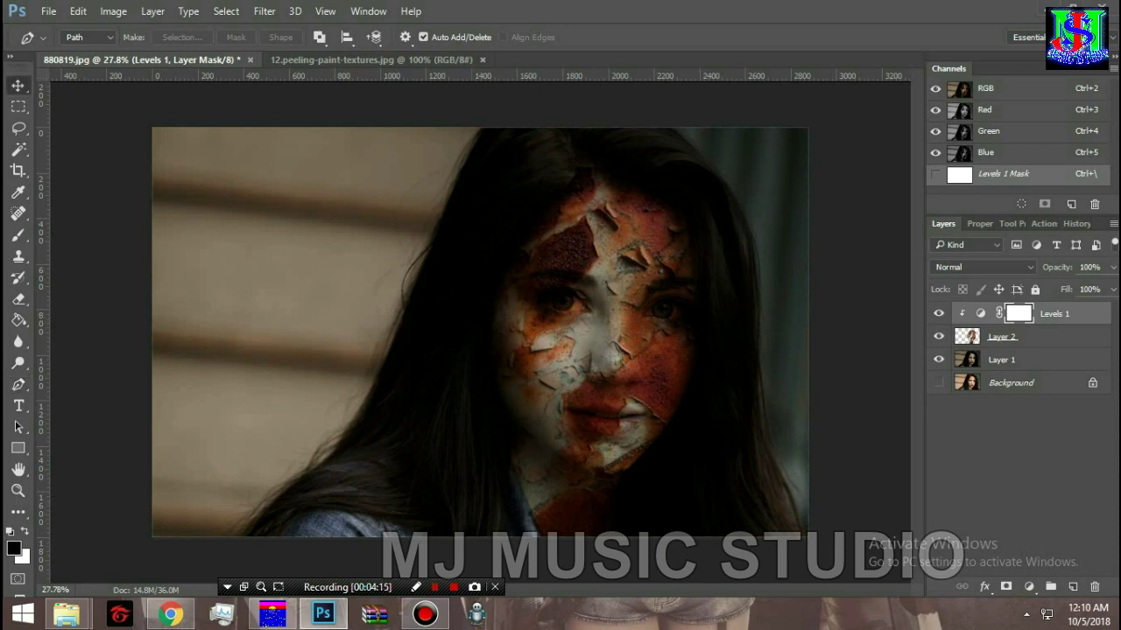
# Step: Open darah (2).jpg and dock it alongside the other documents
pyautogui.click(48, 10)
pyautogui.click(66, 45)
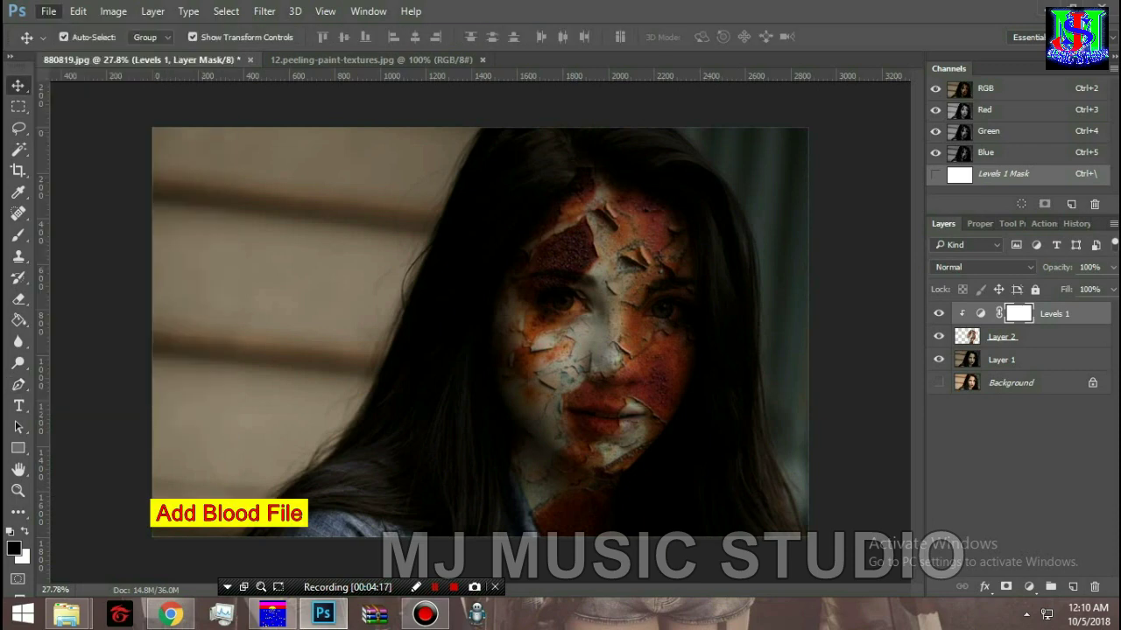
pyautogui.scroll(-3, 386, 119)
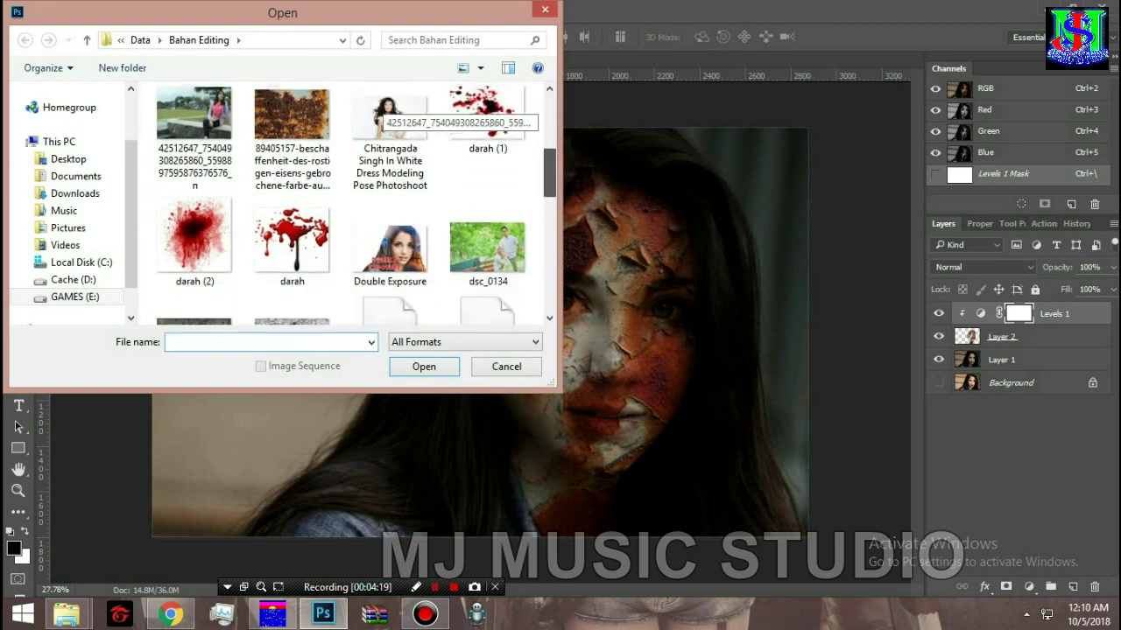
pyautogui.click(194, 236)
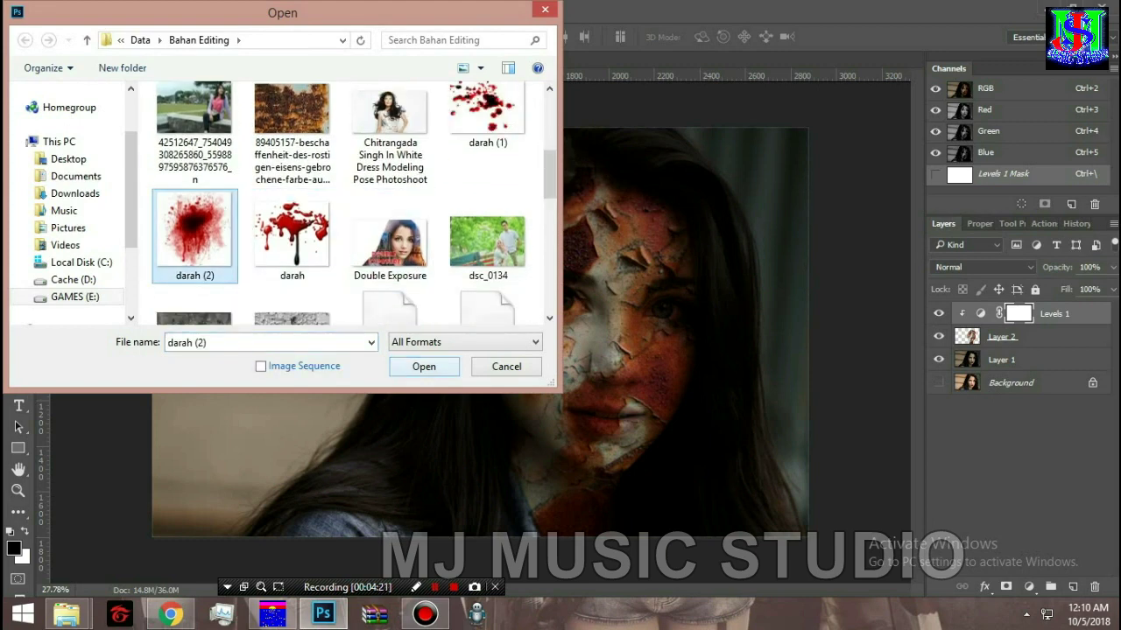
pyautogui.click(424, 366)
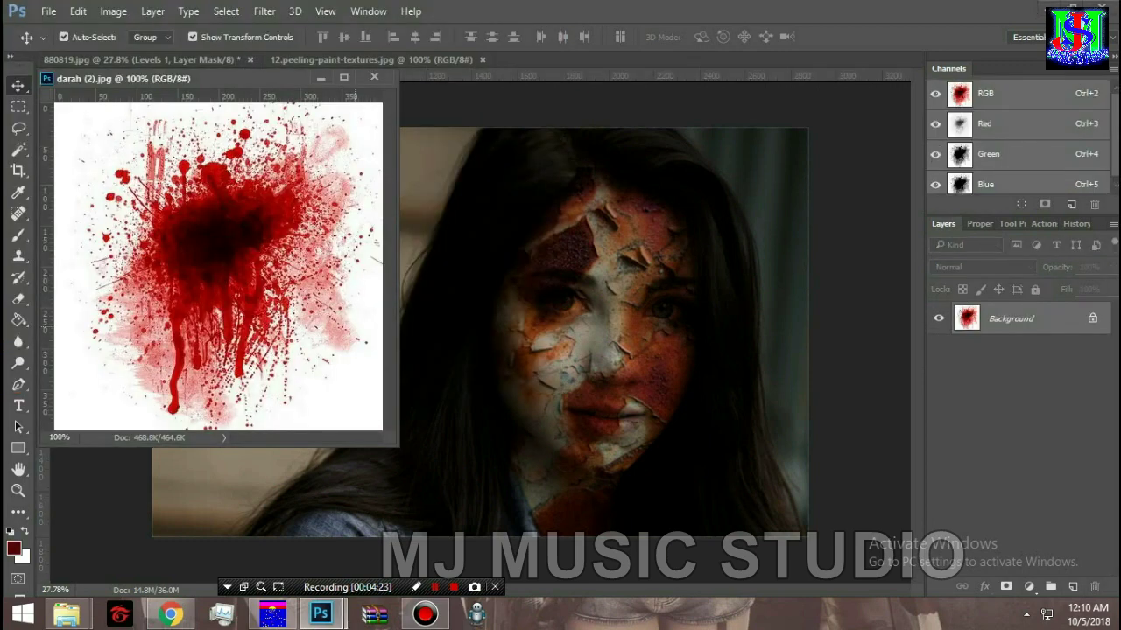
pyautogui.moveTo(122, 78); pyautogui.dragTo(569, 60)
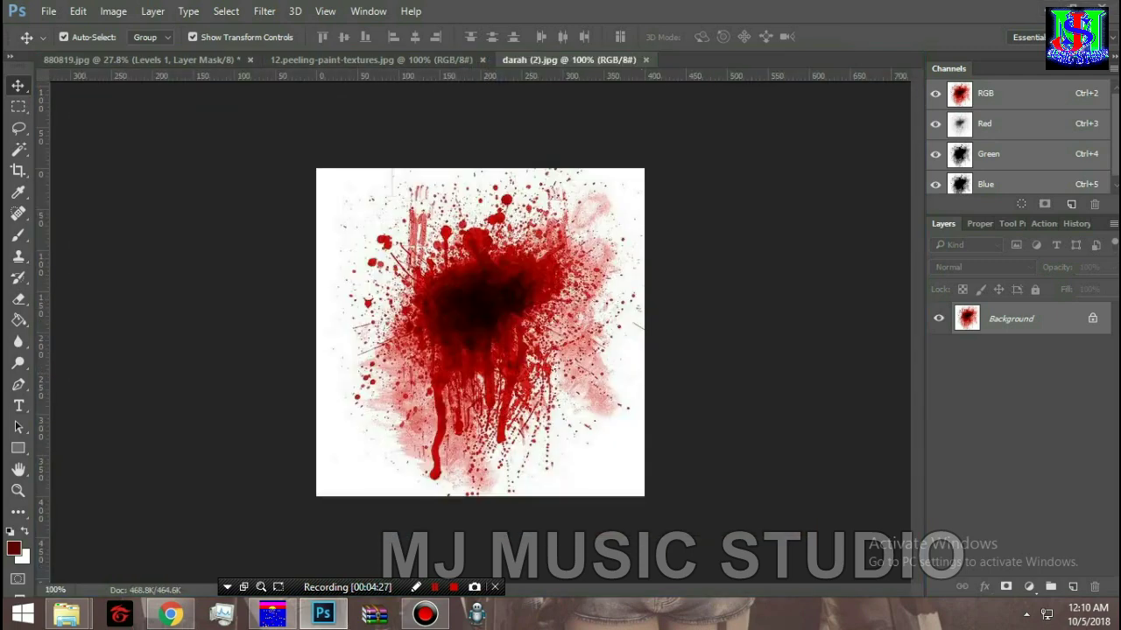
# Step: Unlock the layer, delete the white background with a 5 px feather, and drag the splatter onto the forehead
pyautogui.doubleClick(1011, 319)
pyautogui.press('Return')
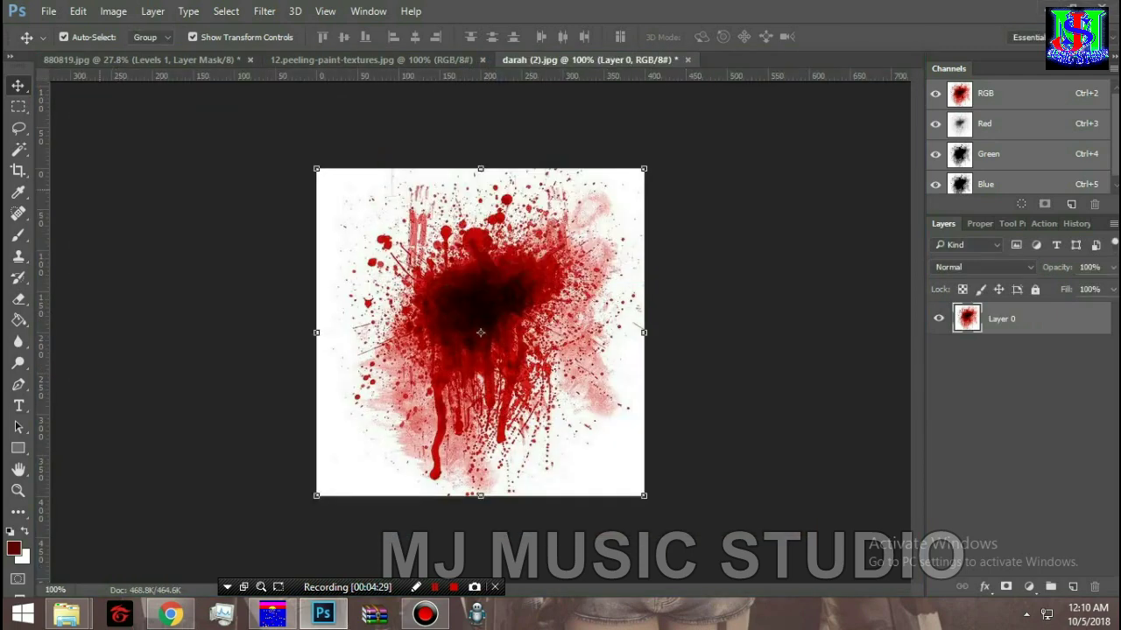
pyautogui.press('w')
pyautogui.click(346, 197)
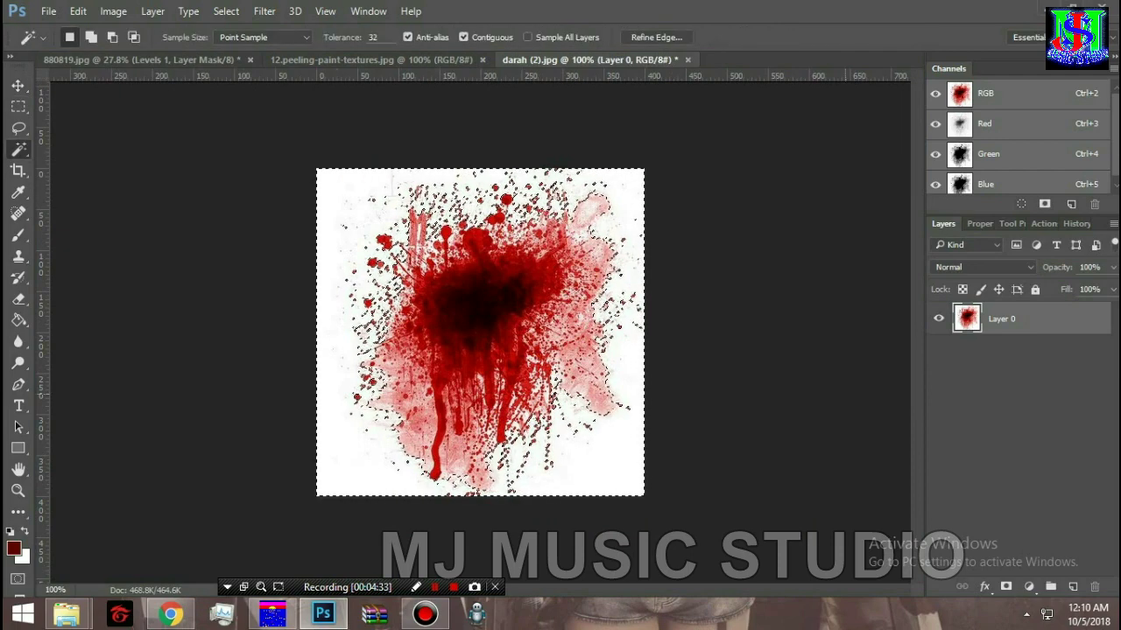
pyautogui.hotkey('shift', 'F6')
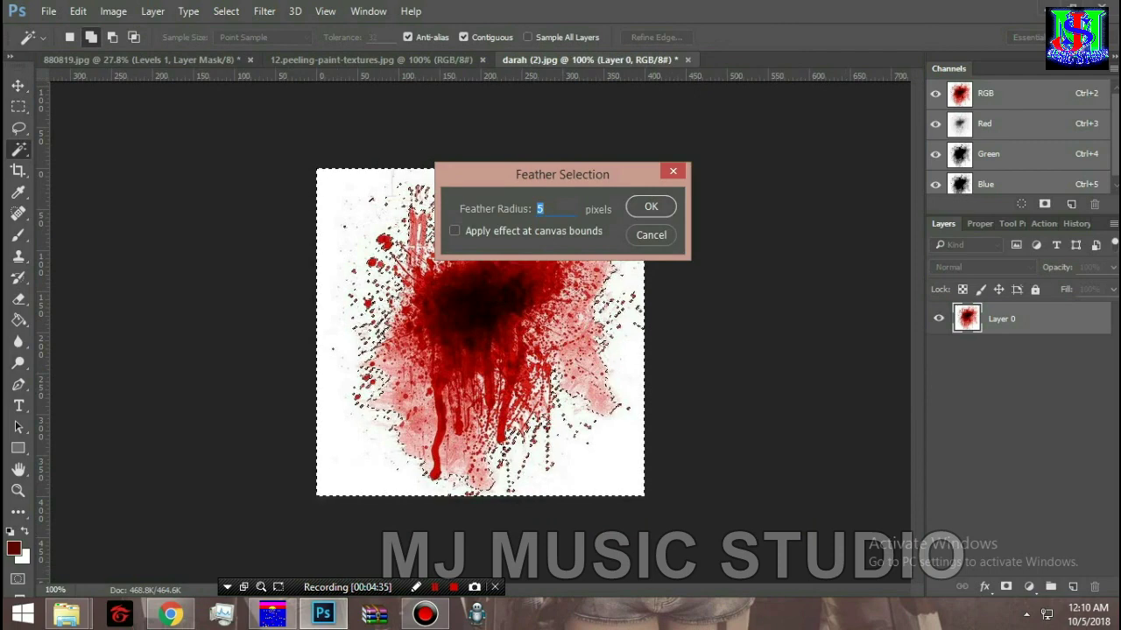
pyautogui.press('Return')
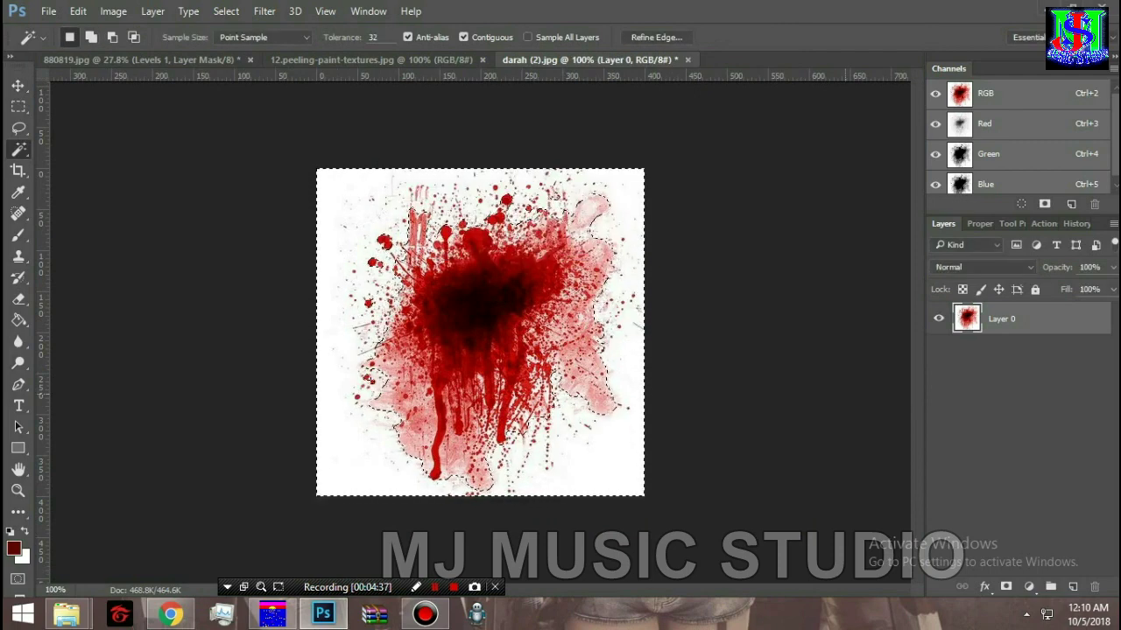
pyautogui.press('Delete')
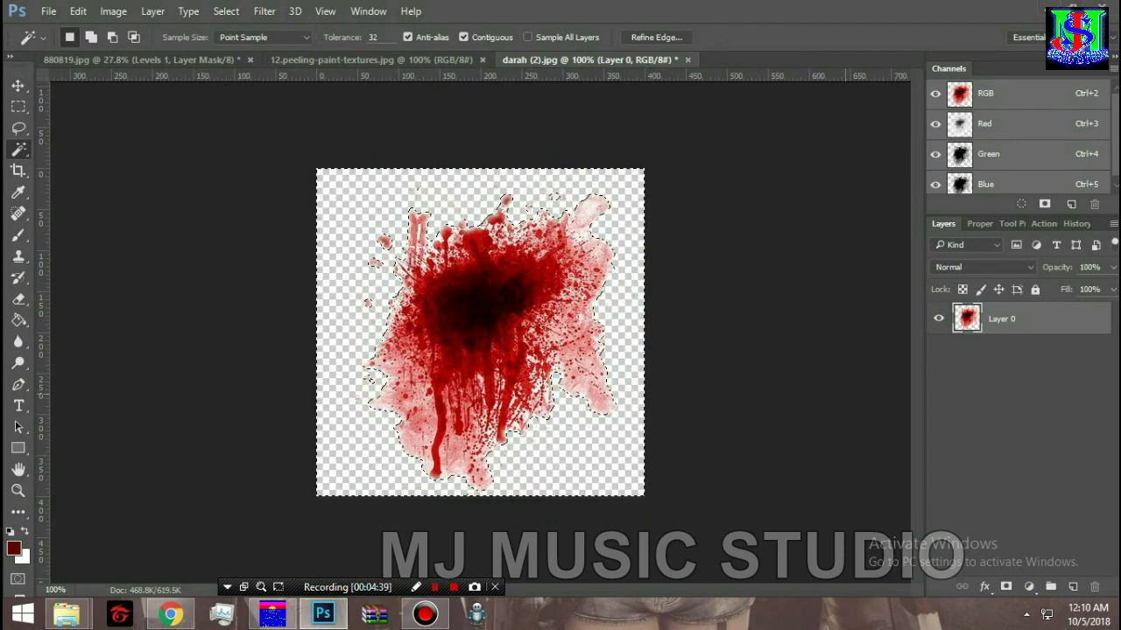
pyautogui.hotkey('ctrl', 'd')
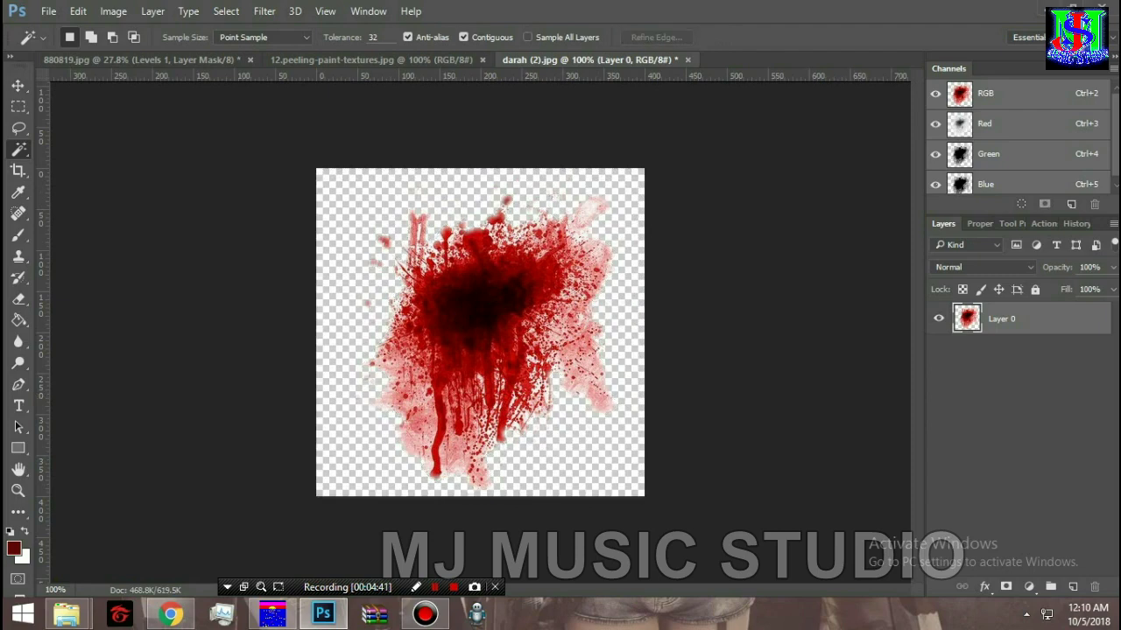
pyautogui.press('v')
pyautogui.moveTo(492, 333)
pyautogui.mouseDown()
pyautogui.moveTo(176, 60)
pyautogui.moveTo(482, 333)
pyautogui.moveTo(618, 236)
pyautogui.mouseUp()
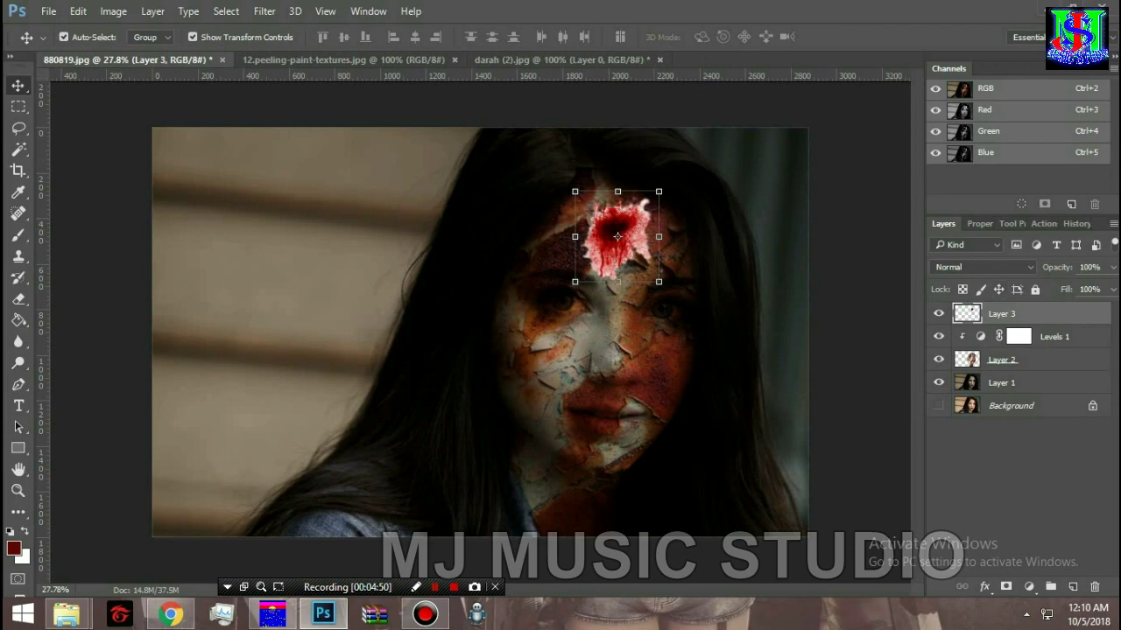
# Step: Set Layer 3's blend mode to Multiply, then Color Burn, and nudge it slightly left
pyautogui.click(982, 267)
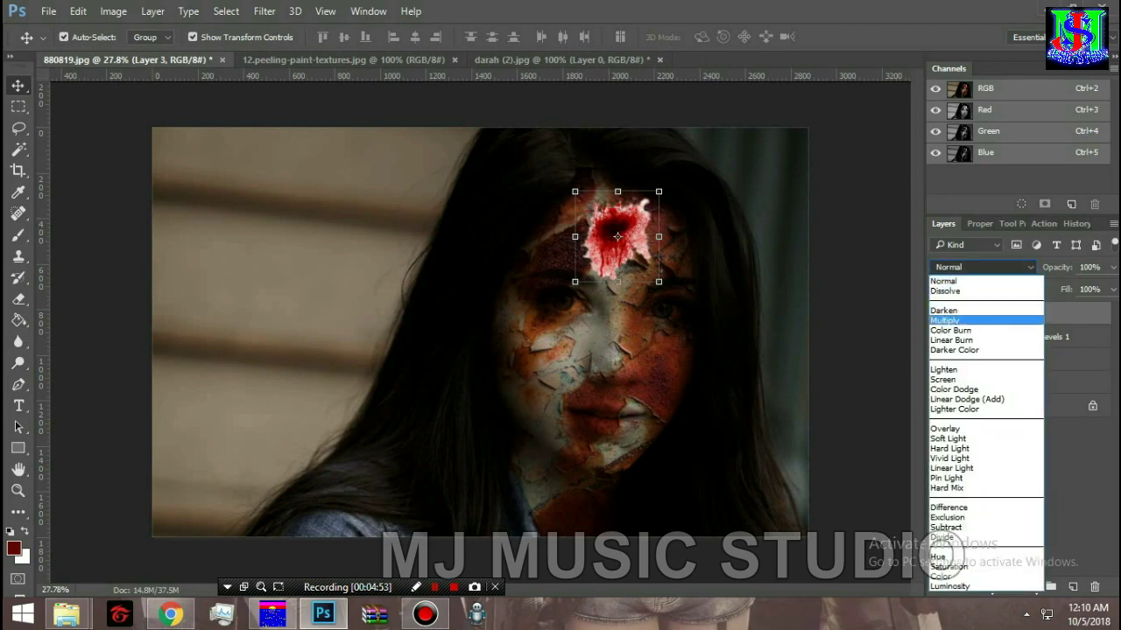
pyautogui.click(943, 320)
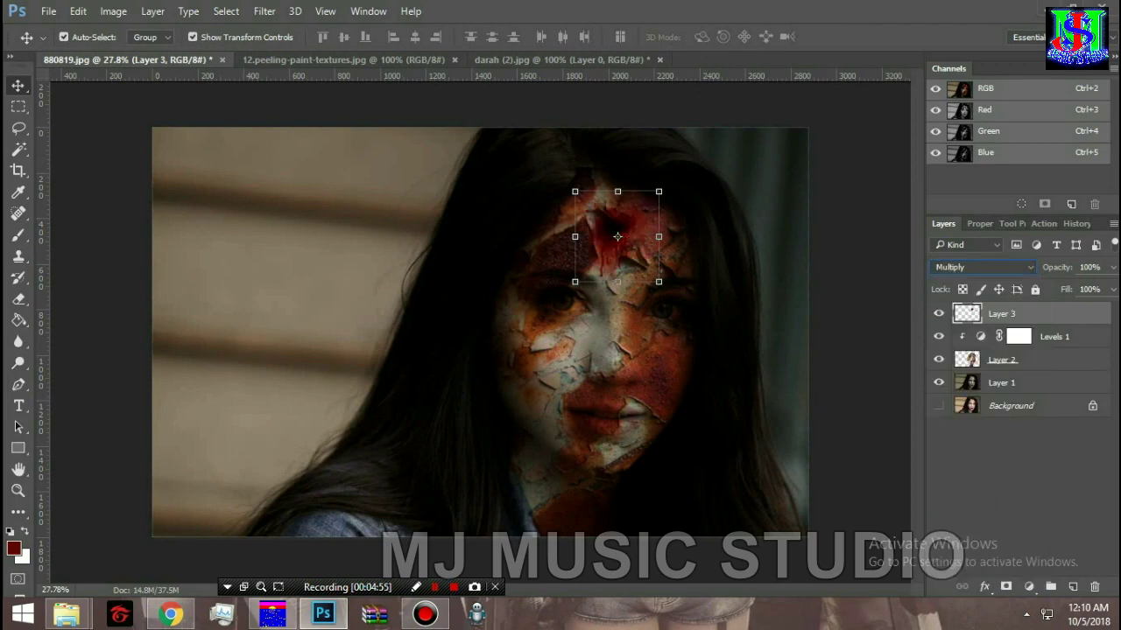
pyautogui.click(983, 267)
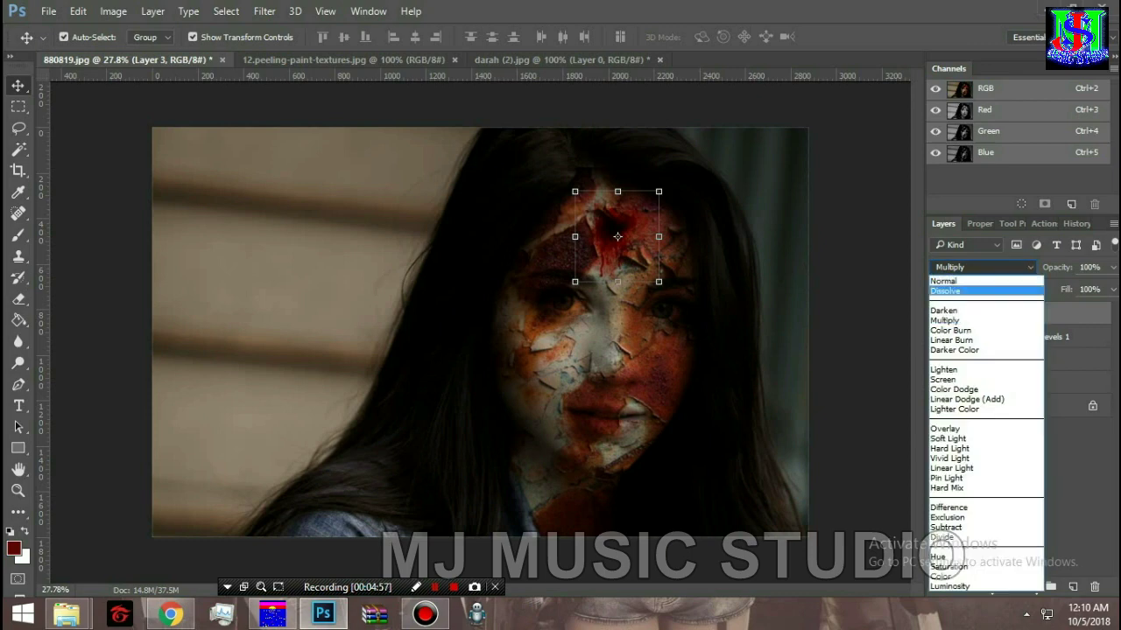
pyautogui.click(950, 330)
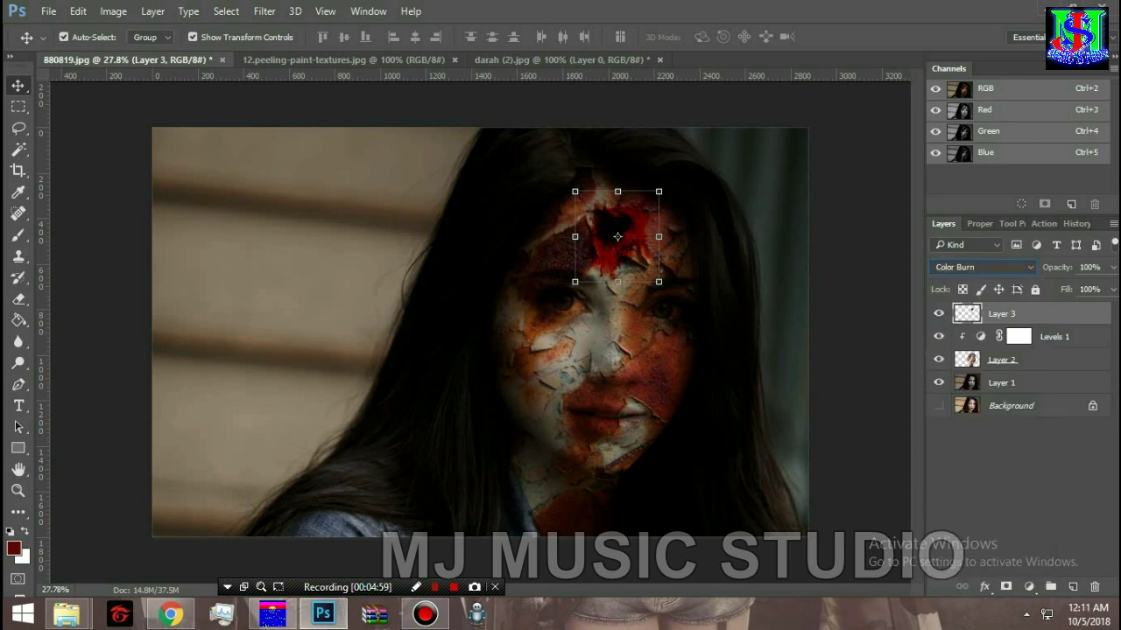
pyautogui.moveTo(617, 236); pyautogui.dragTo(601, 234)
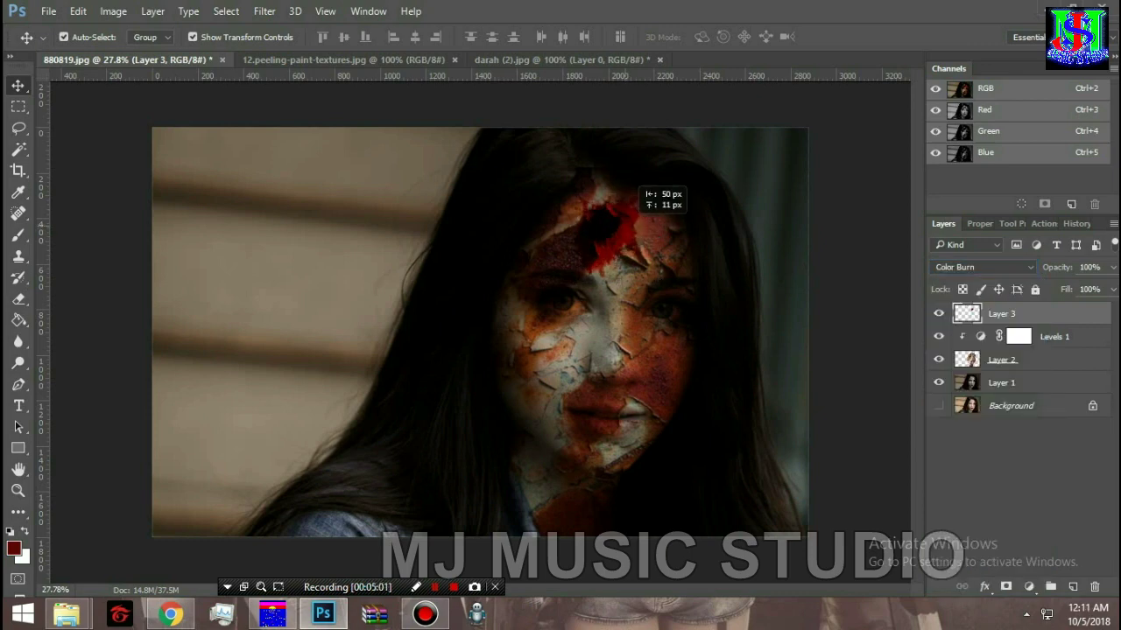
pyautogui.scroll(3, 560, 271)
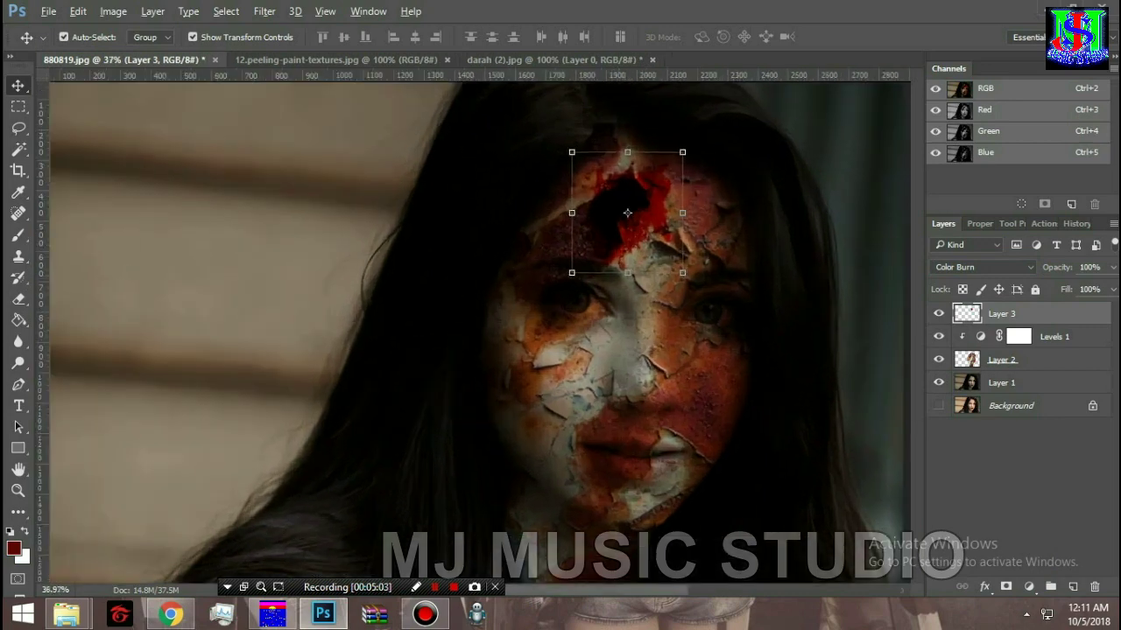
# Step: Duplicate the blood onto a cheek, shrink it to about half, stretch it wider and tilt it about 8°
pyautogui.scroll(1, 629, 203)
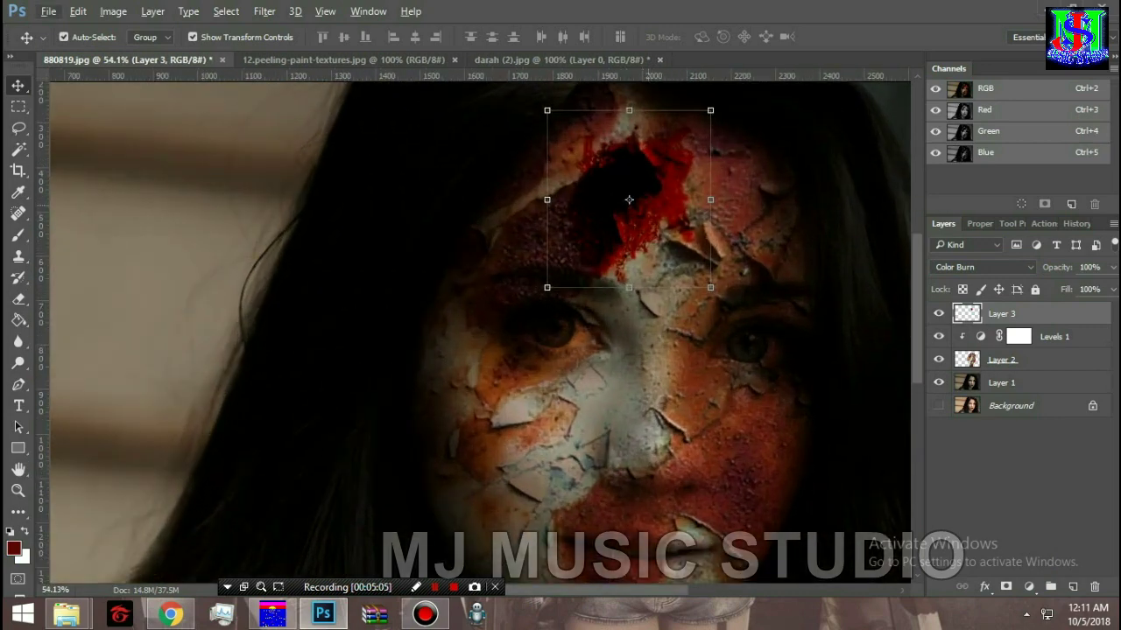
pyautogui.moveTo(629, 199); pyautogui.dragTo(745, 477)
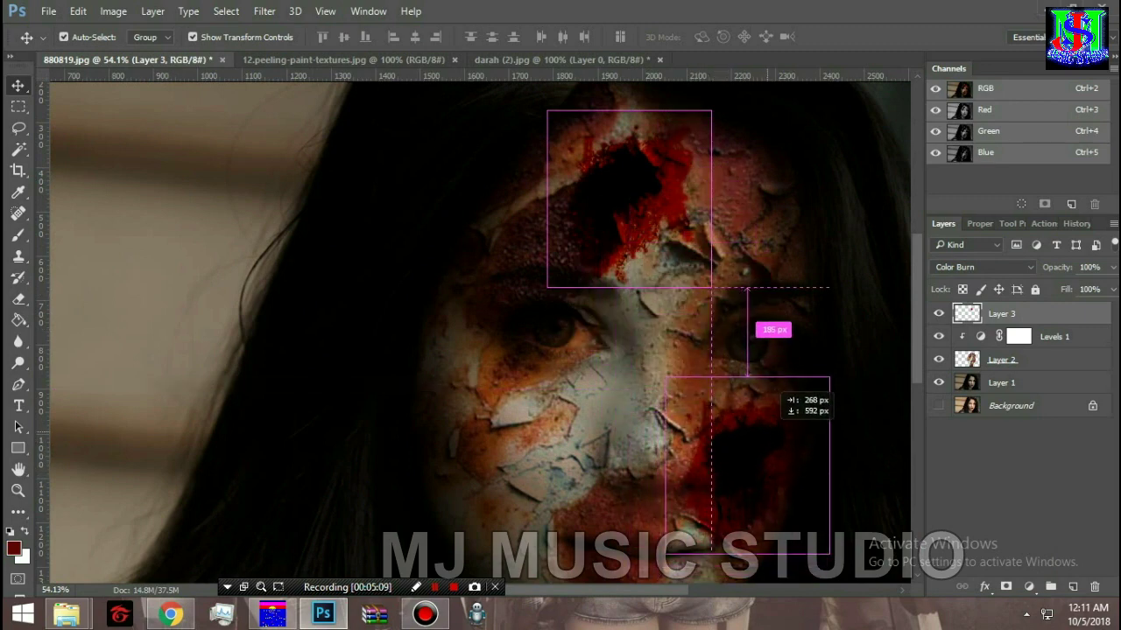
pyautogui.moveTo(744, 480)
pyautogui.mouseDown()
pyautogui.moveTo(755, 455)
pyautogui.moveTo(516, 411)
pyautogui.moveTo(509, 448)
pyautogui.moveTo(542, 422)
pyautogui.mouseUp()
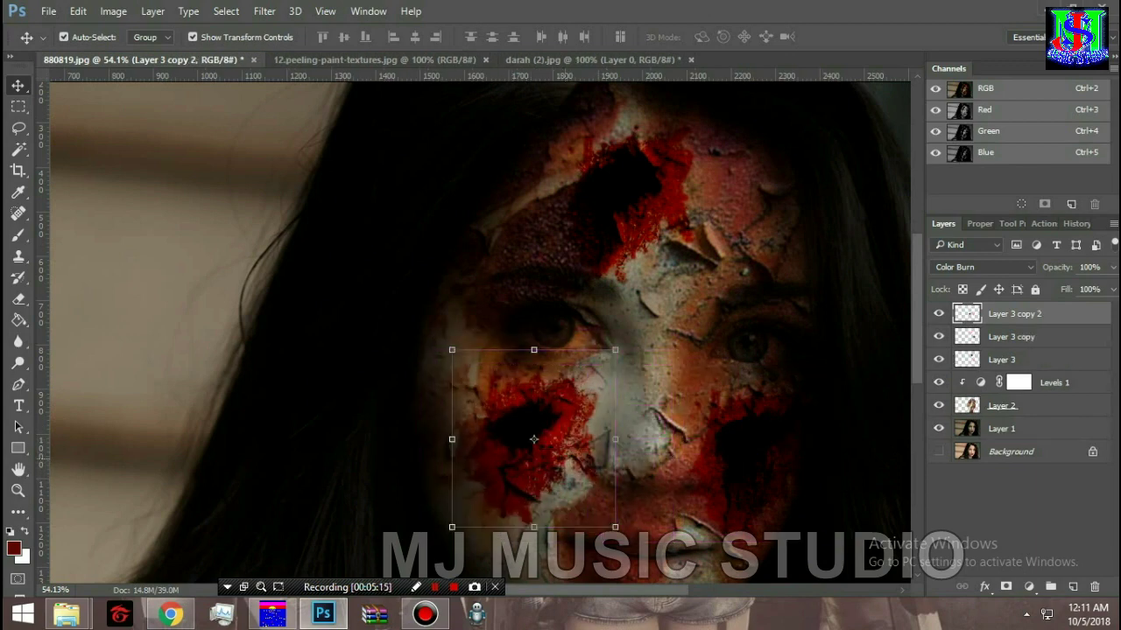
pyautogui.moveTo(616, 350); pyautogui.dragTo(582, 390)
pyautogui.moveTo(485, 439); pyautogui.dragTo(427, 439)
pyautogui.moveTo(500, 437); pyautogui.dragTo(504, 455)
pyautogui.moveTo(595, 469); pyautogui.dragTo(596, 454)
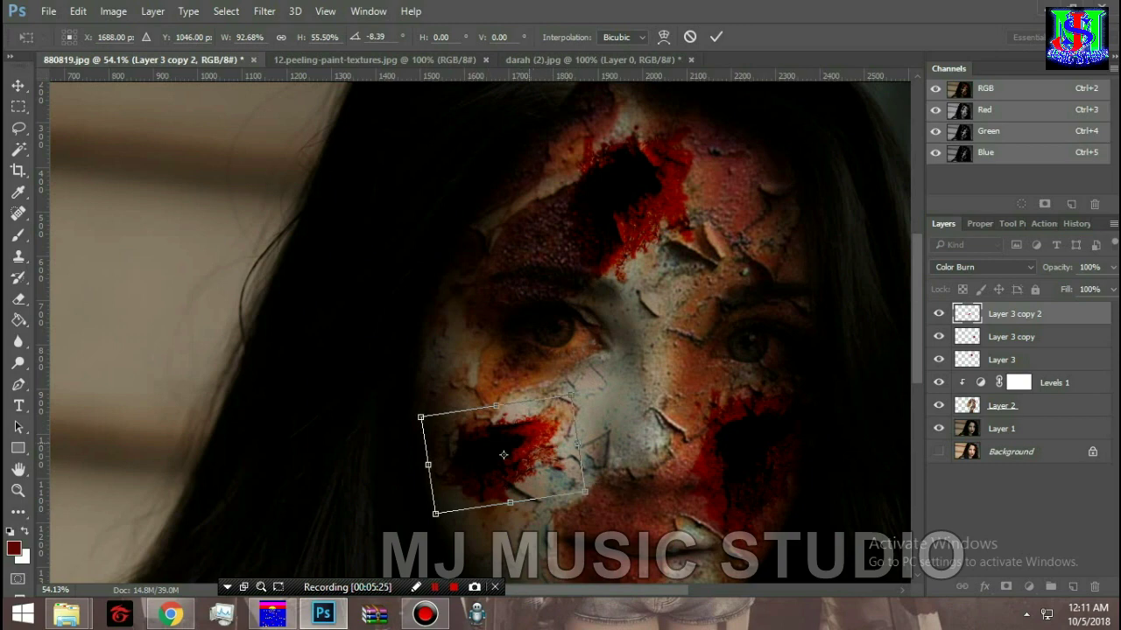
pyautogui.press('Return')
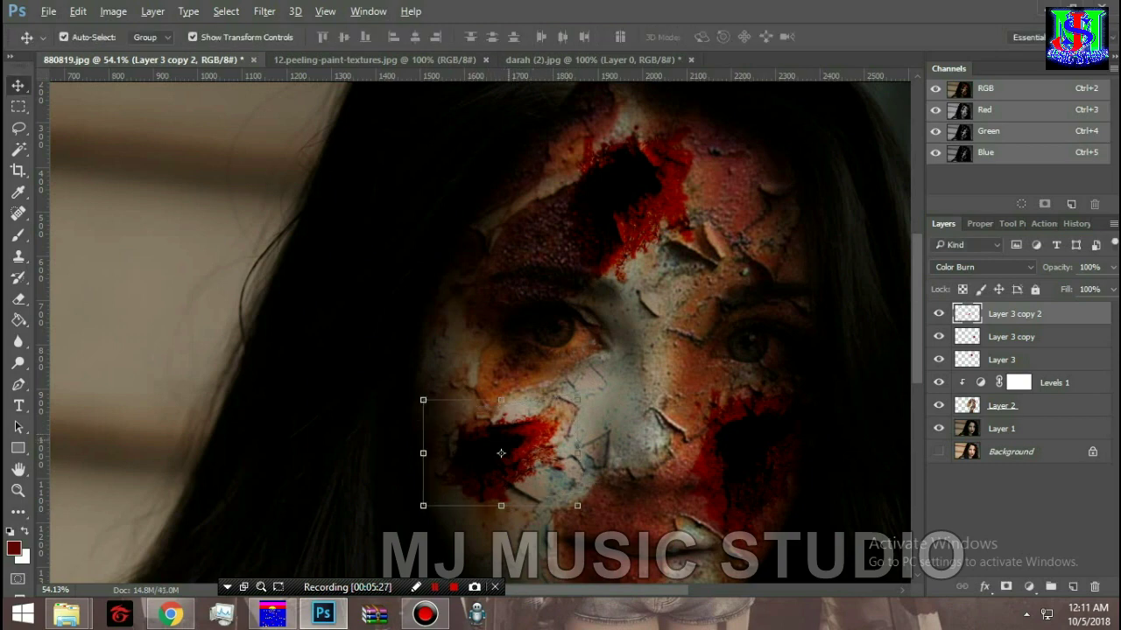
# Step: Duplicate the cheek blood patch up and right and narrow it from the left side
pyautogui.moveTo(553, 411); pyautogui.dragTo(597, 388)
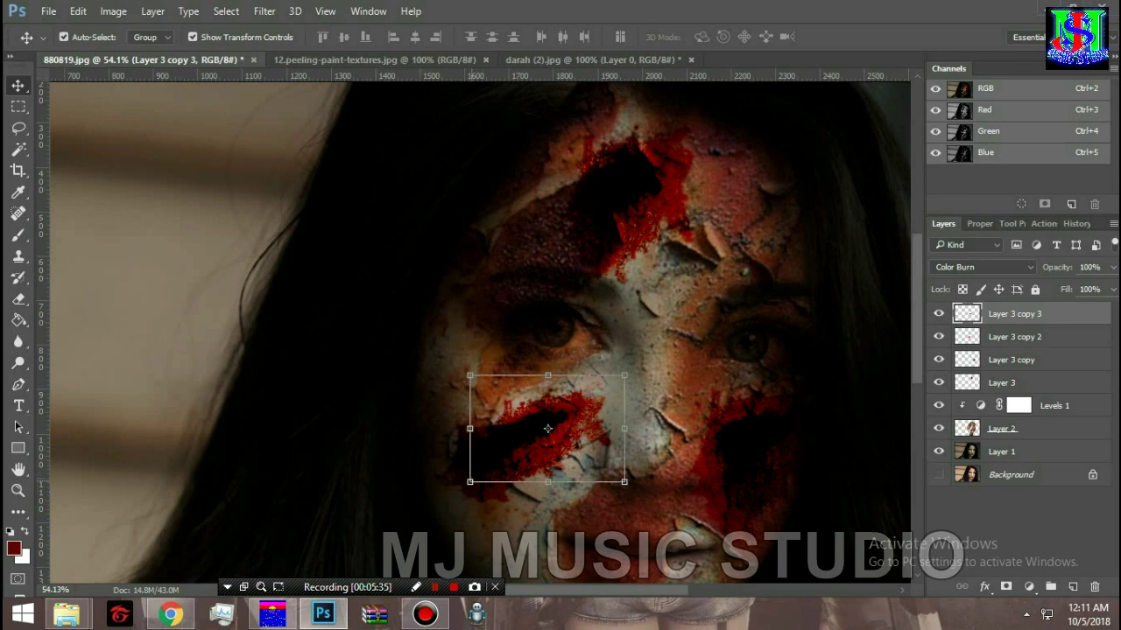
pyautogui.moveTo(469, 428); pyautogui.dragTo(485, 428)
pyautogui.press('Return')
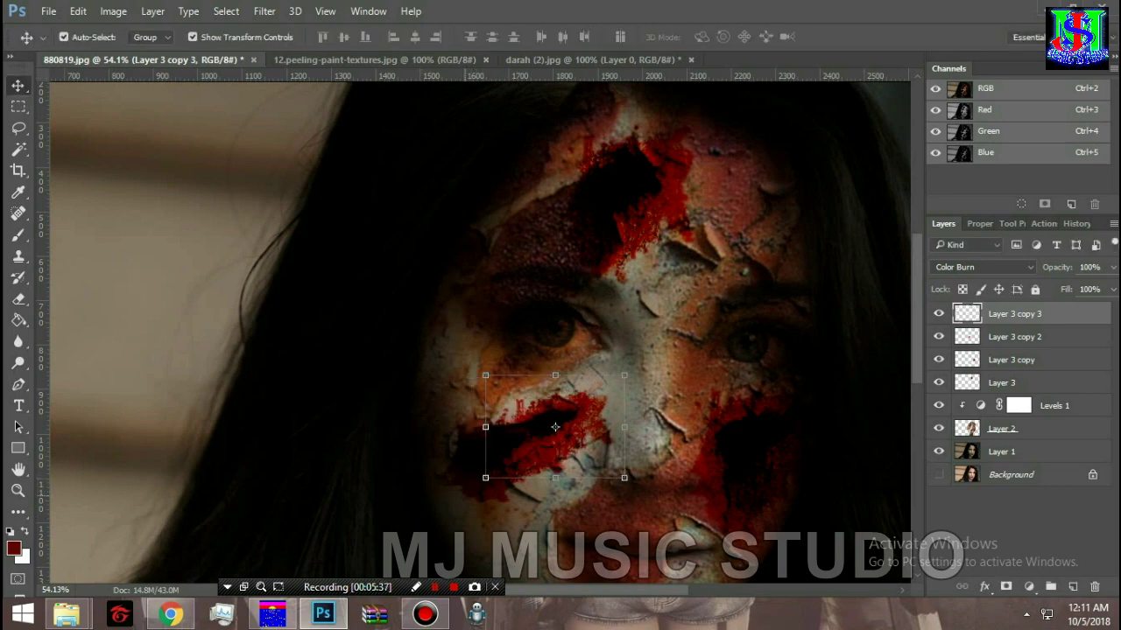
pyautogui.hotkey('ctrl', 't')
pyautogui.moveTo(477, 490); pyautogui.dragTo(489, 503)
pyautogui.press('Escape')
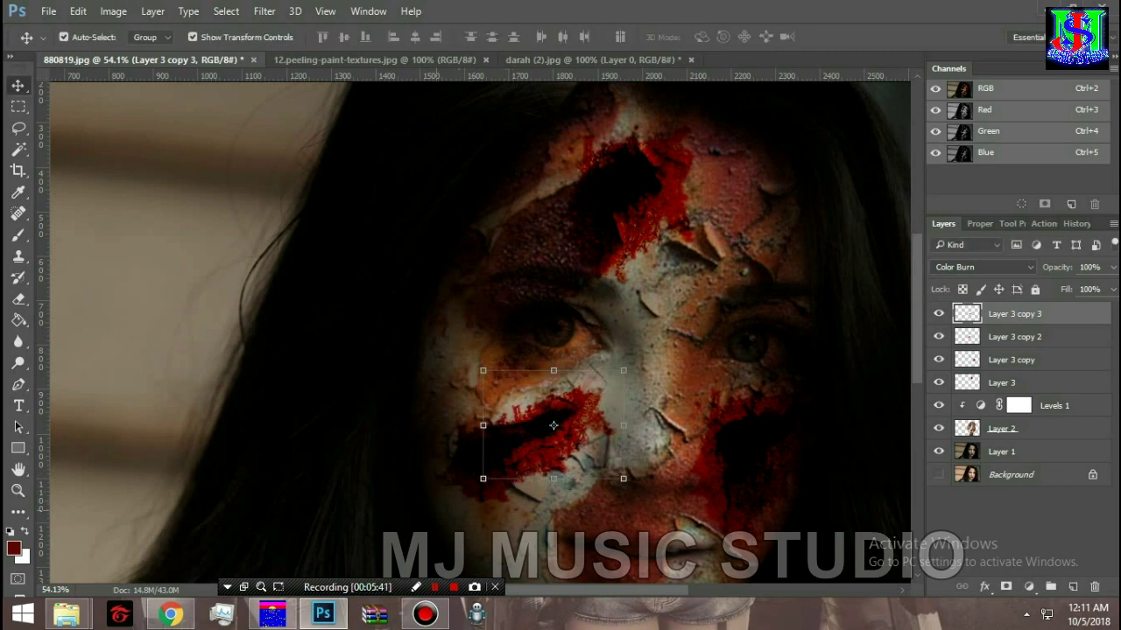
# Step: Select both left-cheek blood copies together
pyautogui.keyDown('ctrl'); pyautogui.click(1002, 428); pyautogui.keyUp('ctrl')
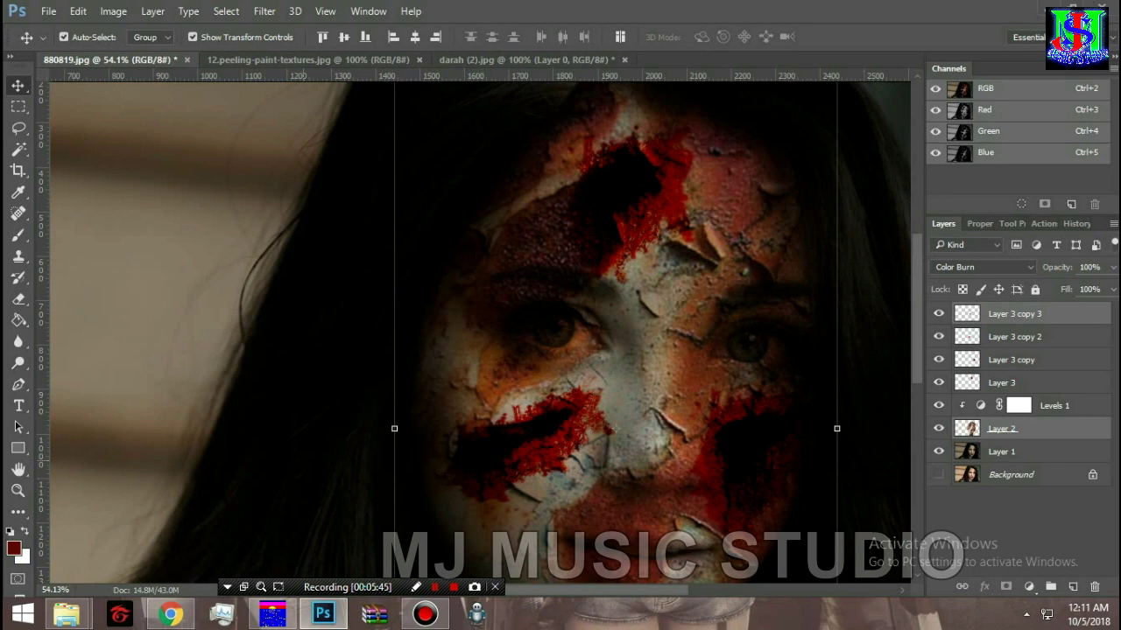
pyautogui.click(395, 393)
pyautogui.click(501, 453)
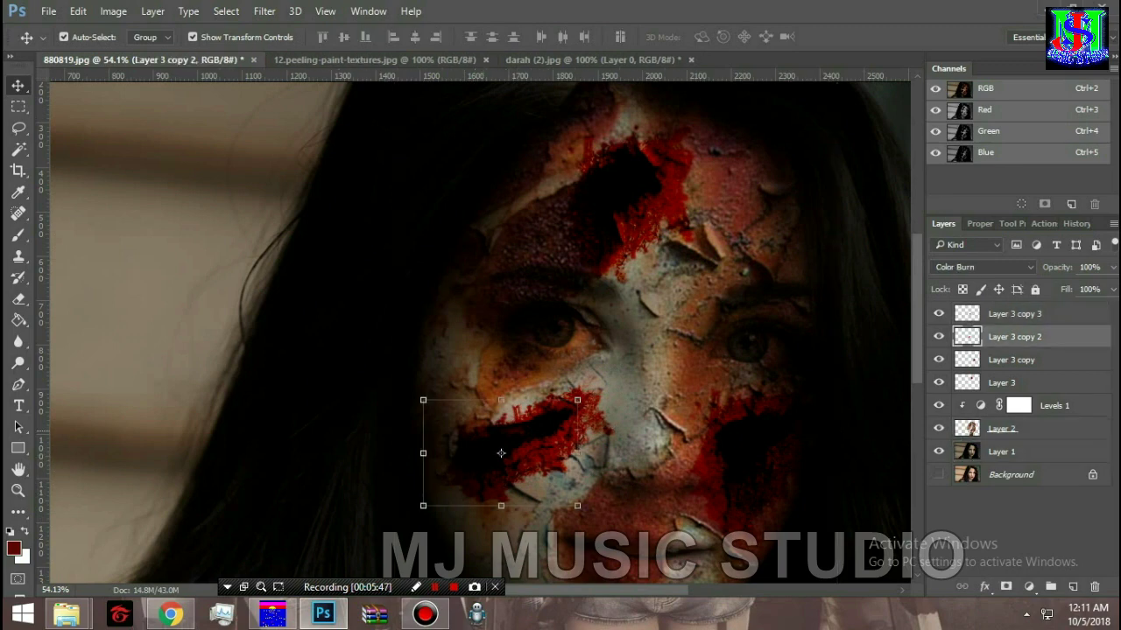
pyautogui.keyDown('shift'); pyautogui.click(523, 439); pyautogui.keyUp('shift')
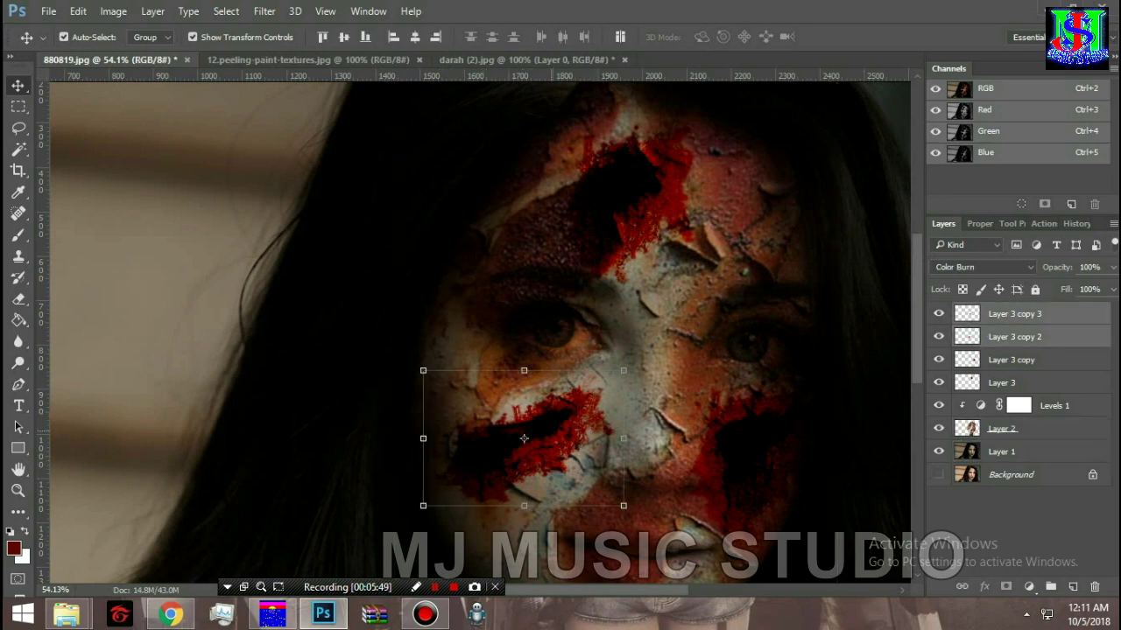
# Step: Merge the two left-cheek blood layers and set the result to Color Burn
pyautogui.hotkey('ctrl', 'e')
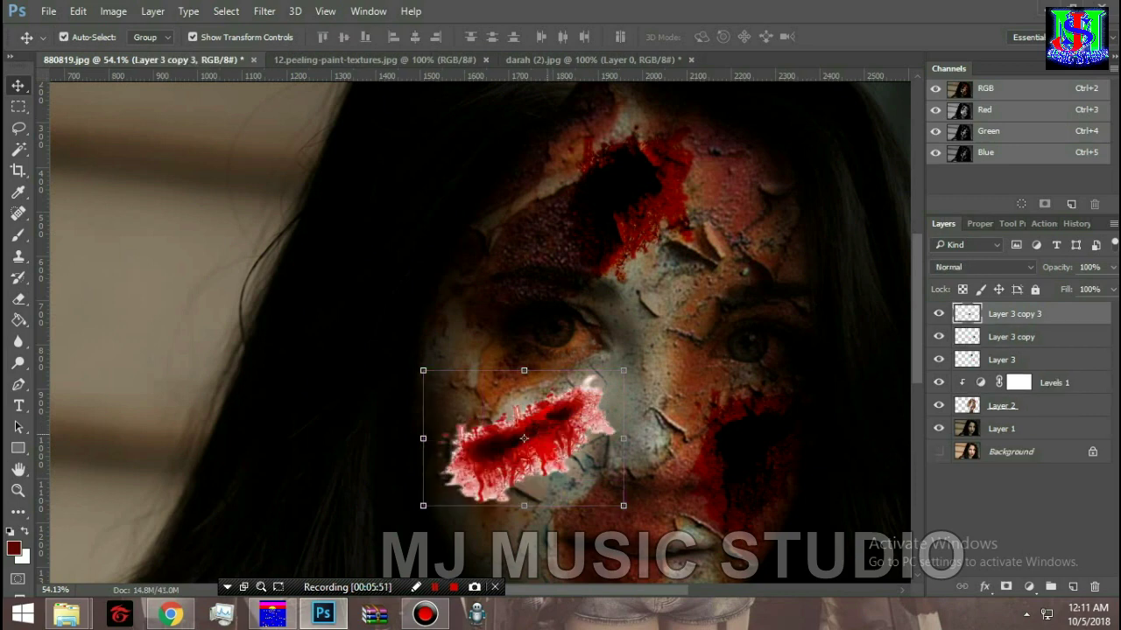
pyautogui.click(981, 267)
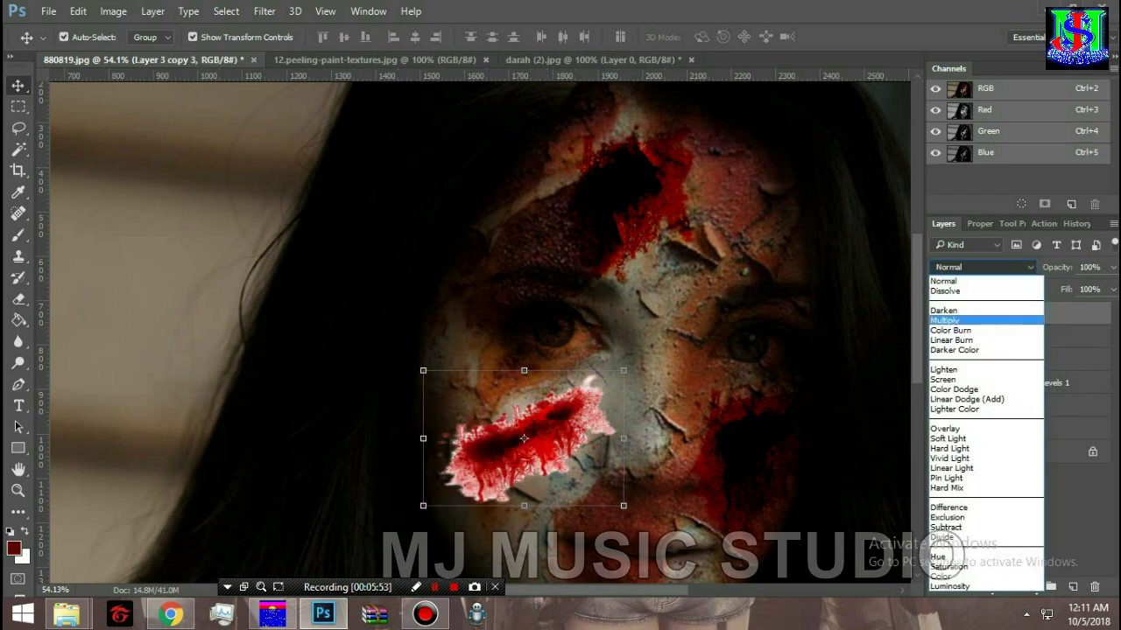
pyautogui.press('Return')
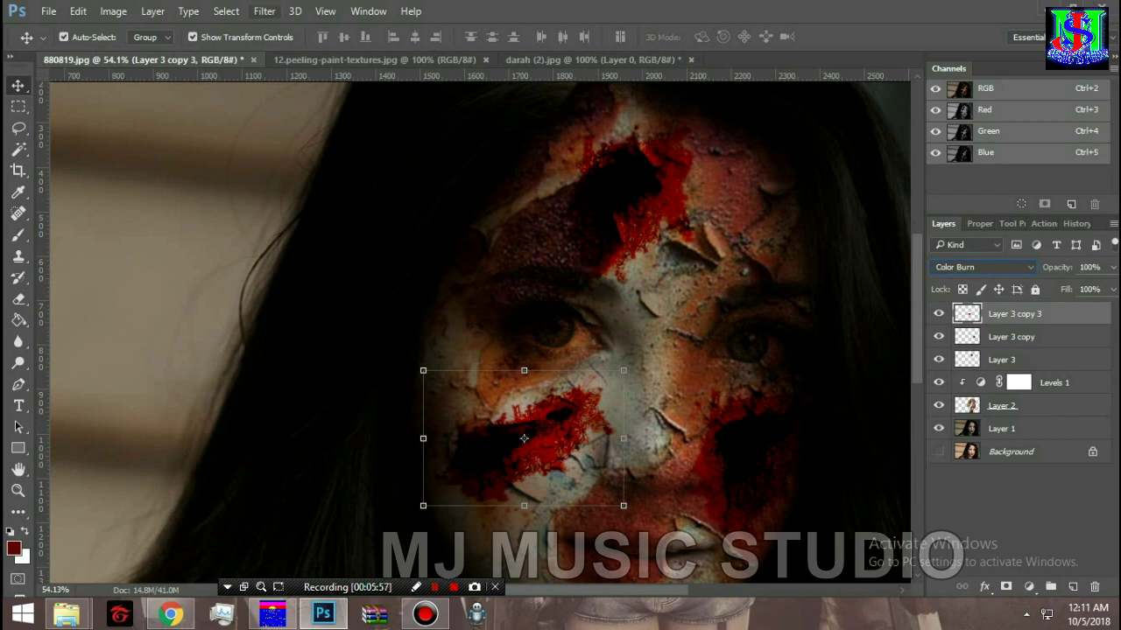
# Step: Apply a Gaussian Blur of about 4.2 px to the cheek blood
pyautogui.click(264, 10)
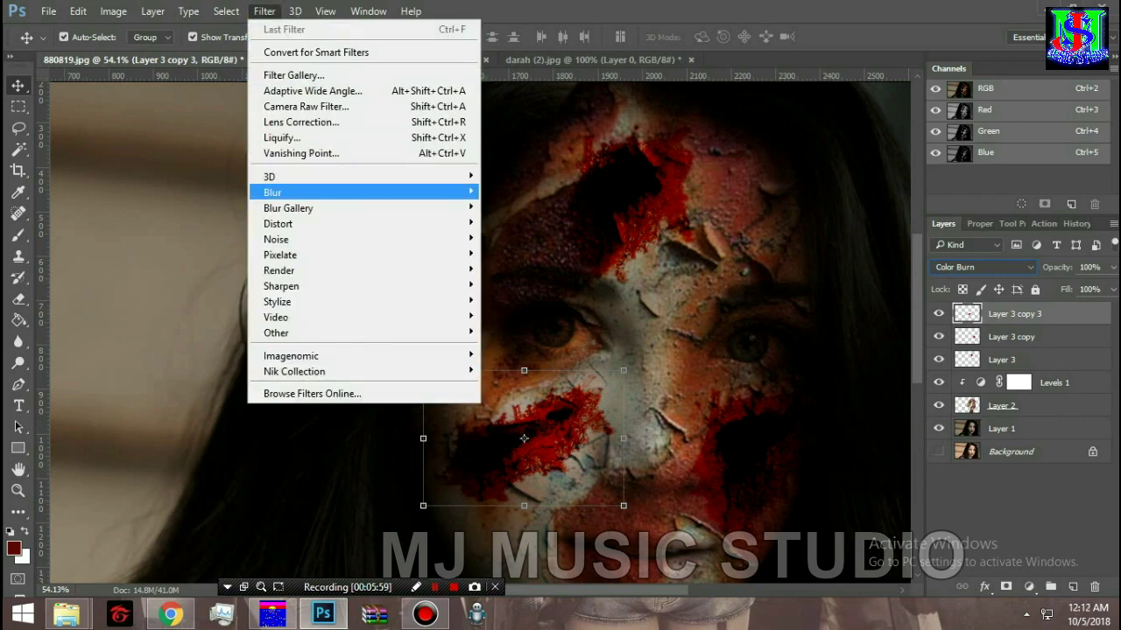
pyautogui.click(525, 254)
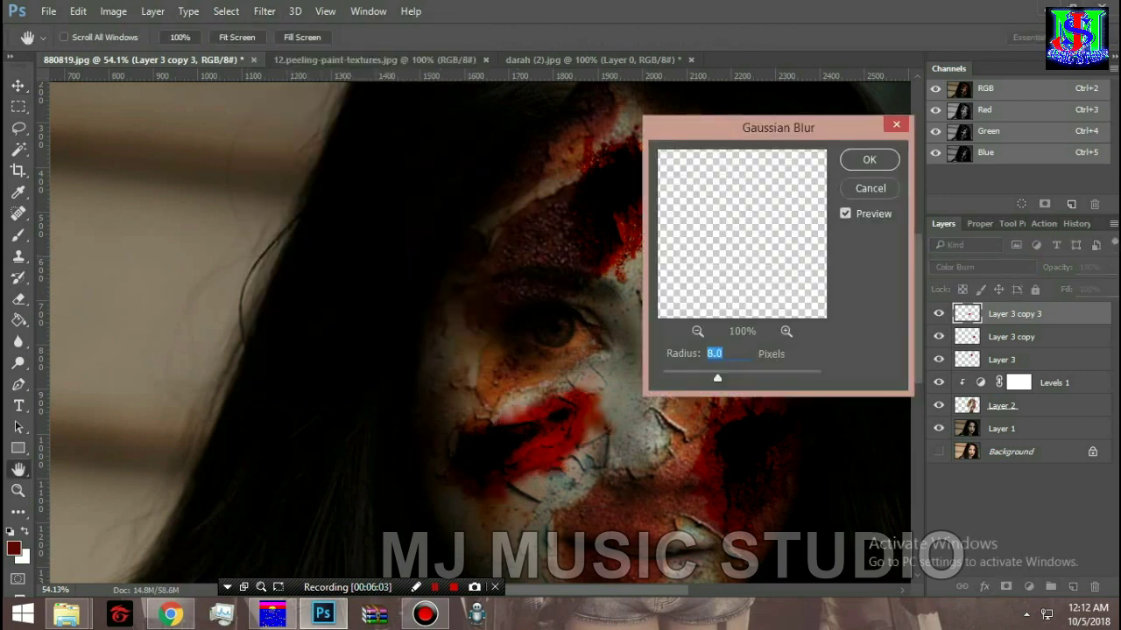
pyautogui.moveTo(717, 377); pyautogui.dragTo(698, 377)
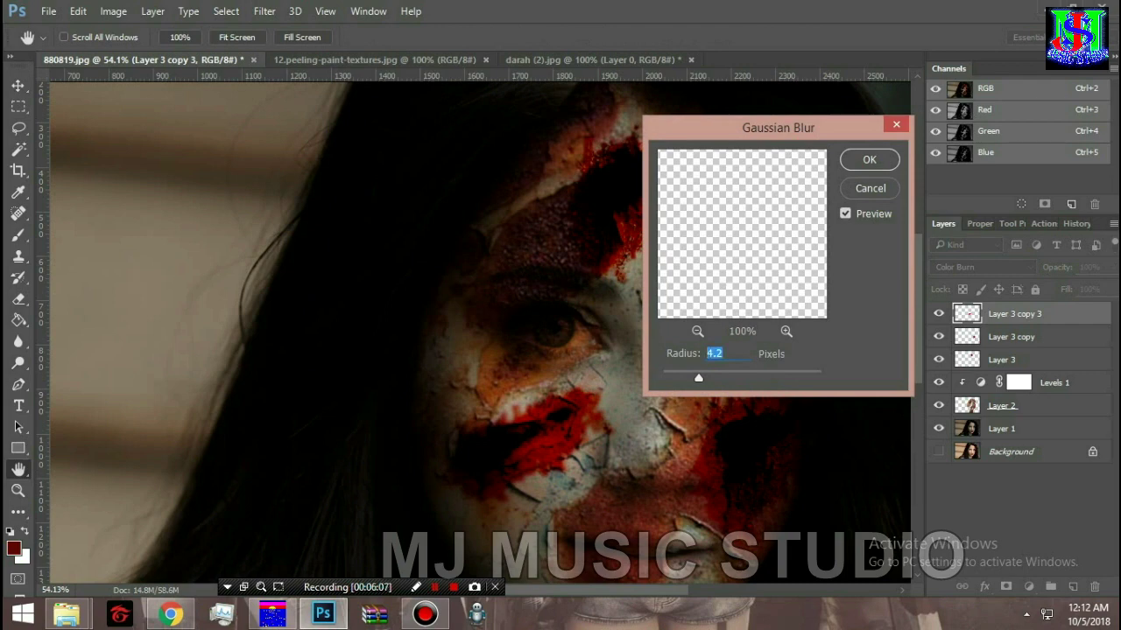
pyautogui.press('Return')
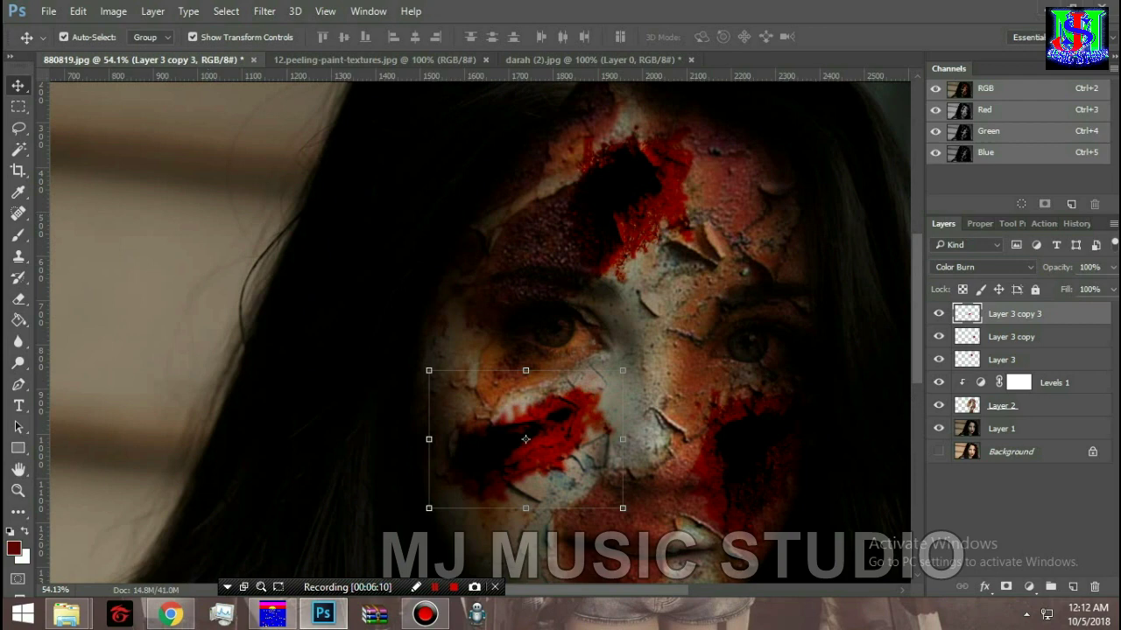
pyautogui.click(754, 454)
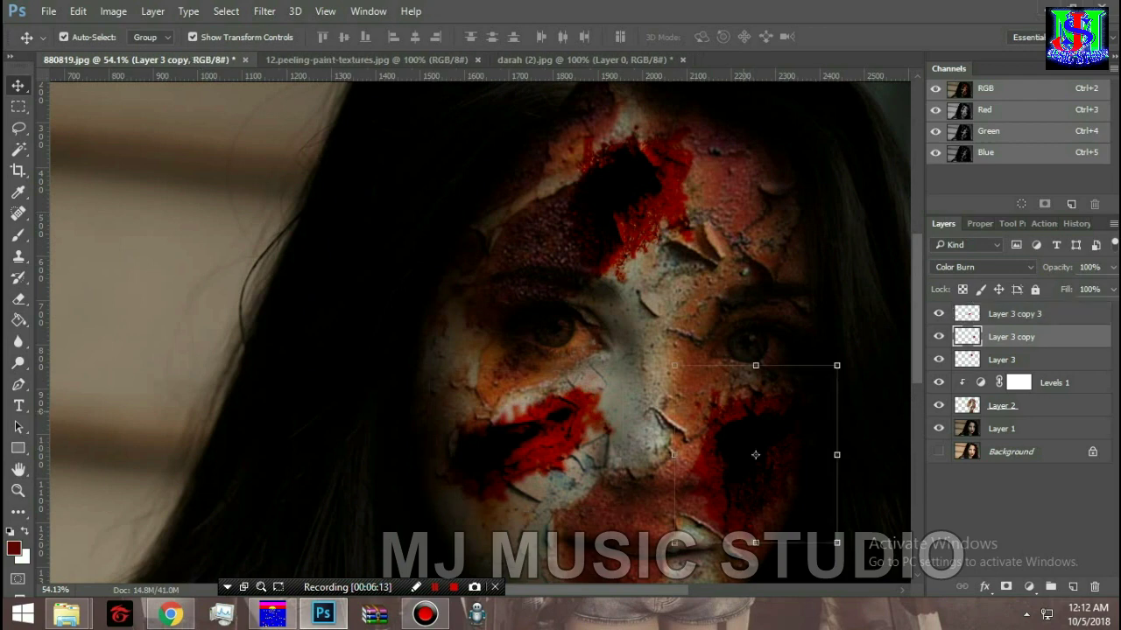
# Step: Transform the right-cheek blood to about 112.6% wide, 83.3% tall, tilted roughly 10° counterclockwise
pyautogui.click(188, 10)
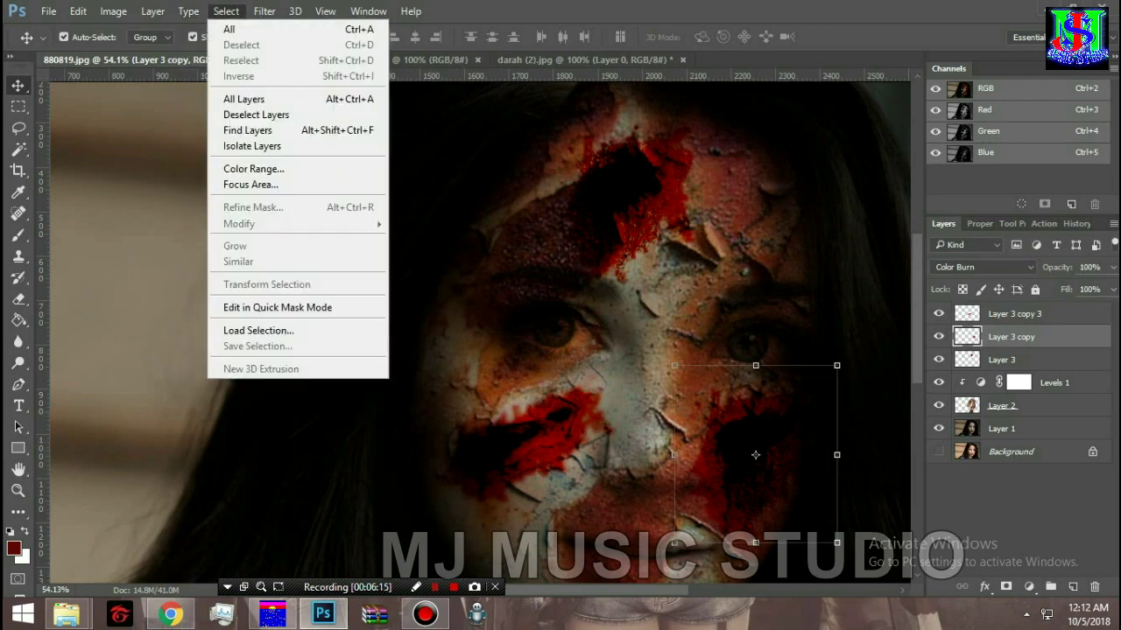
pyautogui.press('Down')
pyautogui.press('Escape')
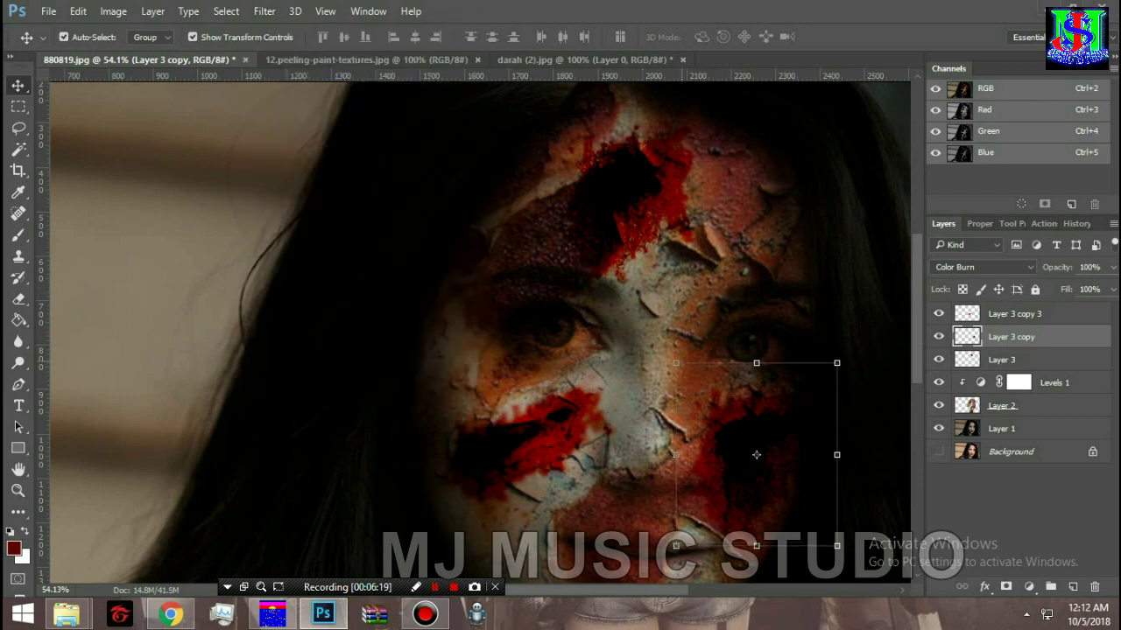
pyautogui.moveTo(676, 363); pyautogui.dragTo(682, 372)
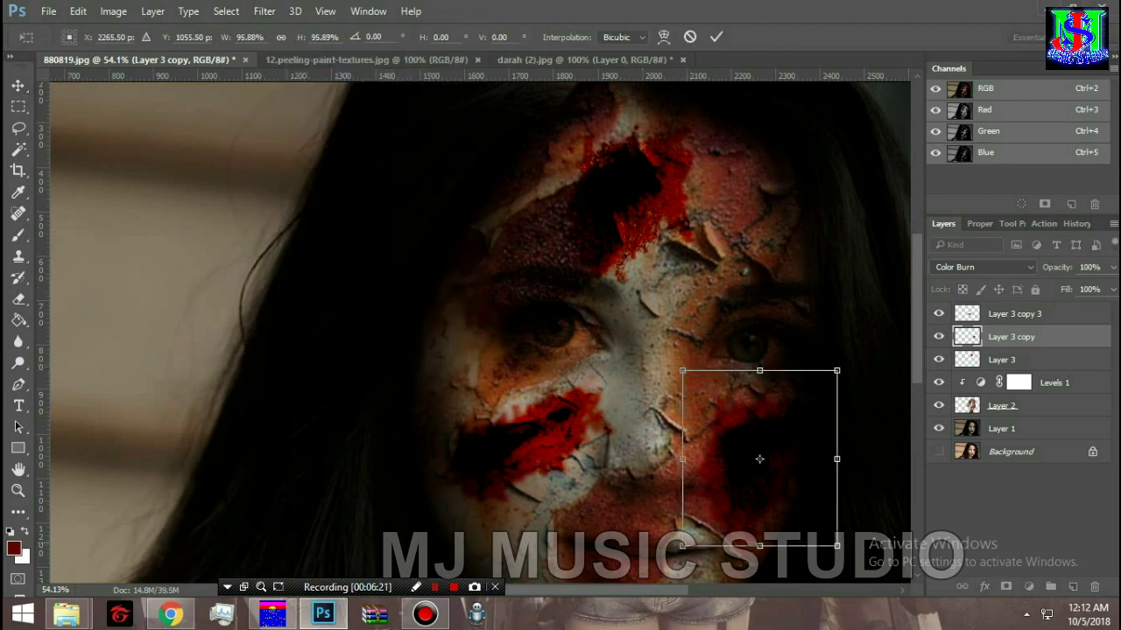
pyautogui.moveTo(759, 546); pyautogui.dragTo(759, 523)
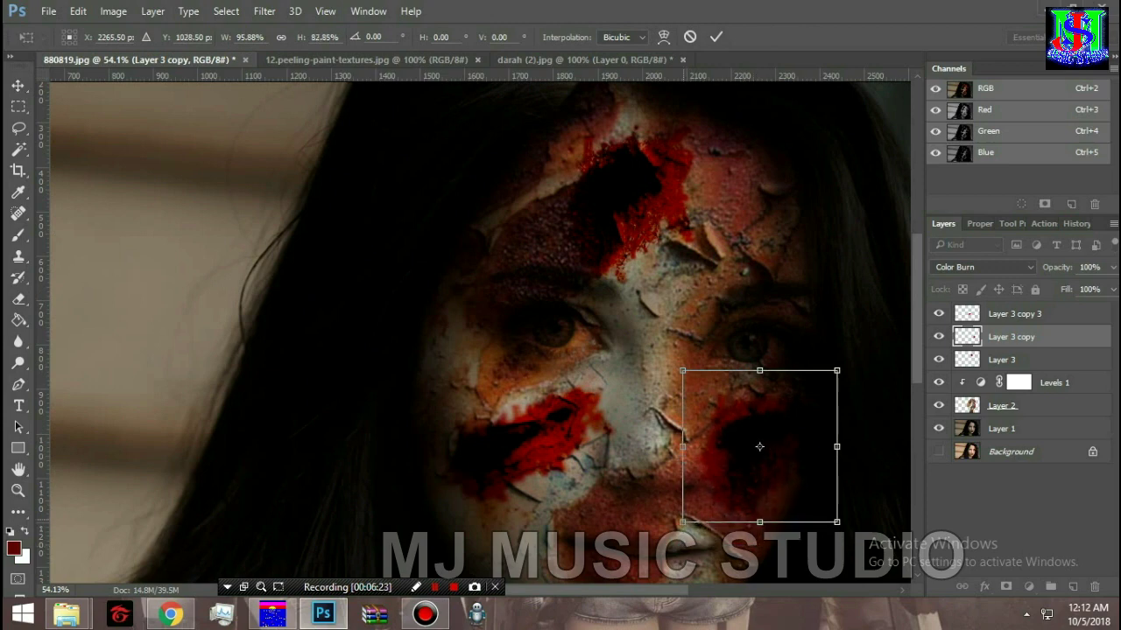
pyautogui.moveTo(681, 522); pyautogui.dragTo(656, 531)
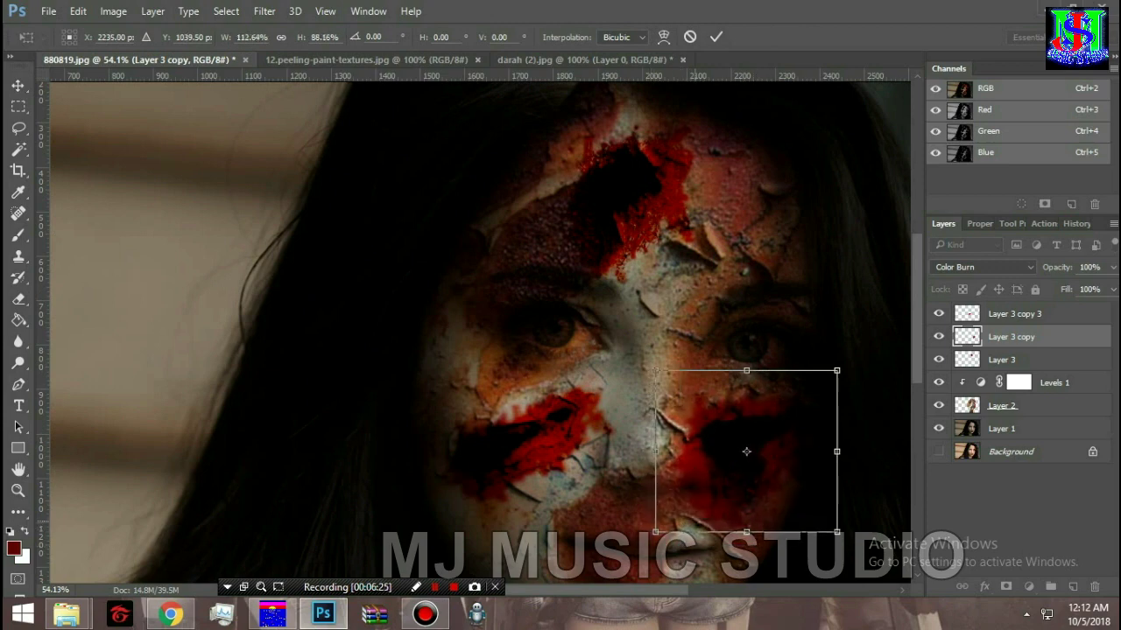
pyautogui.moveTo(746, 531); pyautogui.dragTo(746, 523)
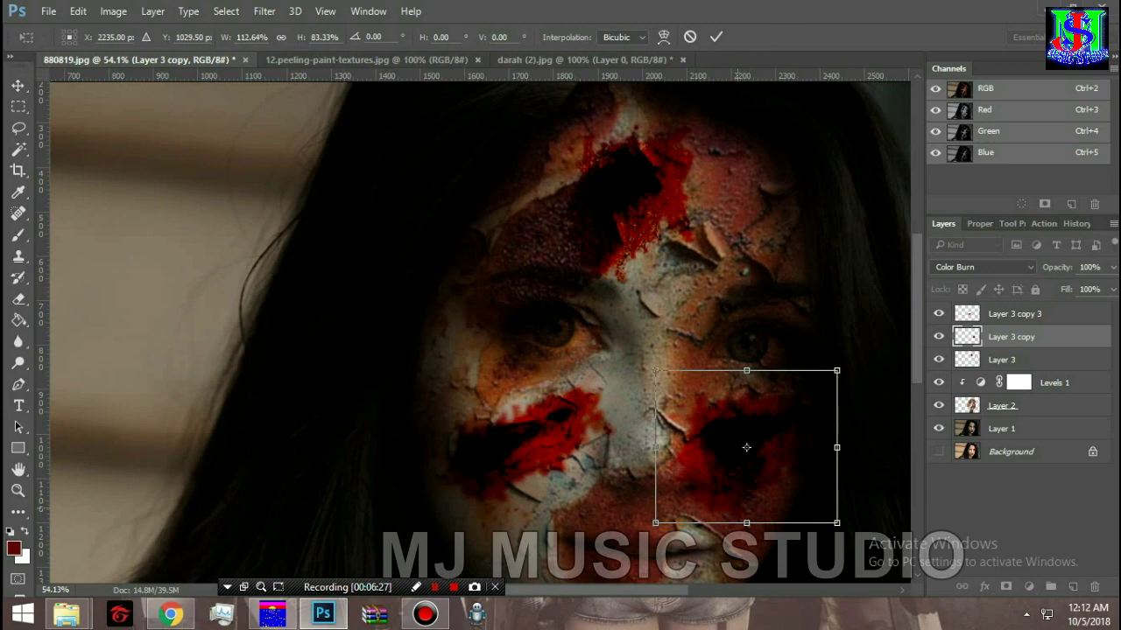
pyautogui.moveTo(867, 534); pyautogui.dragTo(879, 512)
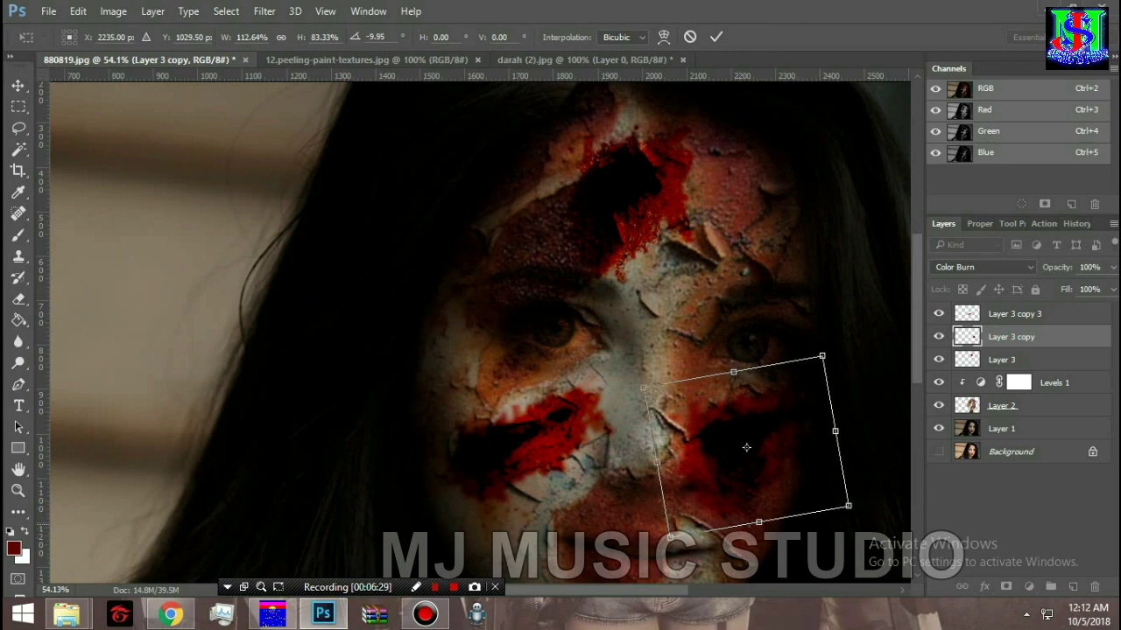
pyautogui.press('Return')
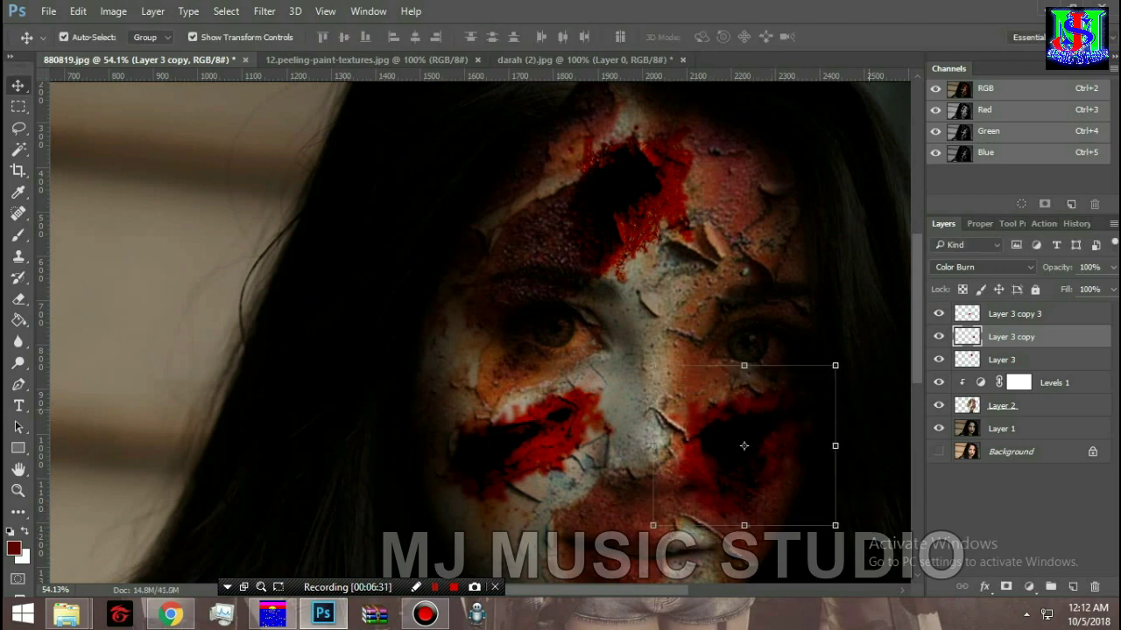
pyautogui.click(393, 393)
pyautogui.click(628, 200)
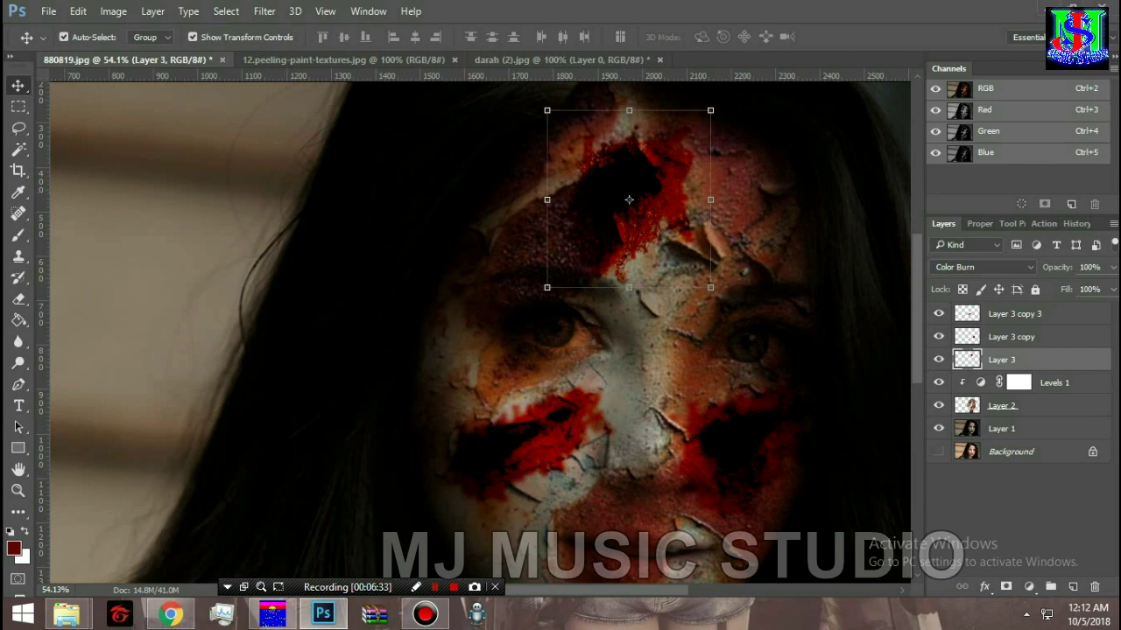
# Step: Duplicate the forehead blood layer in place and merge the copies into one layer
pyautogui.click(981, 267)
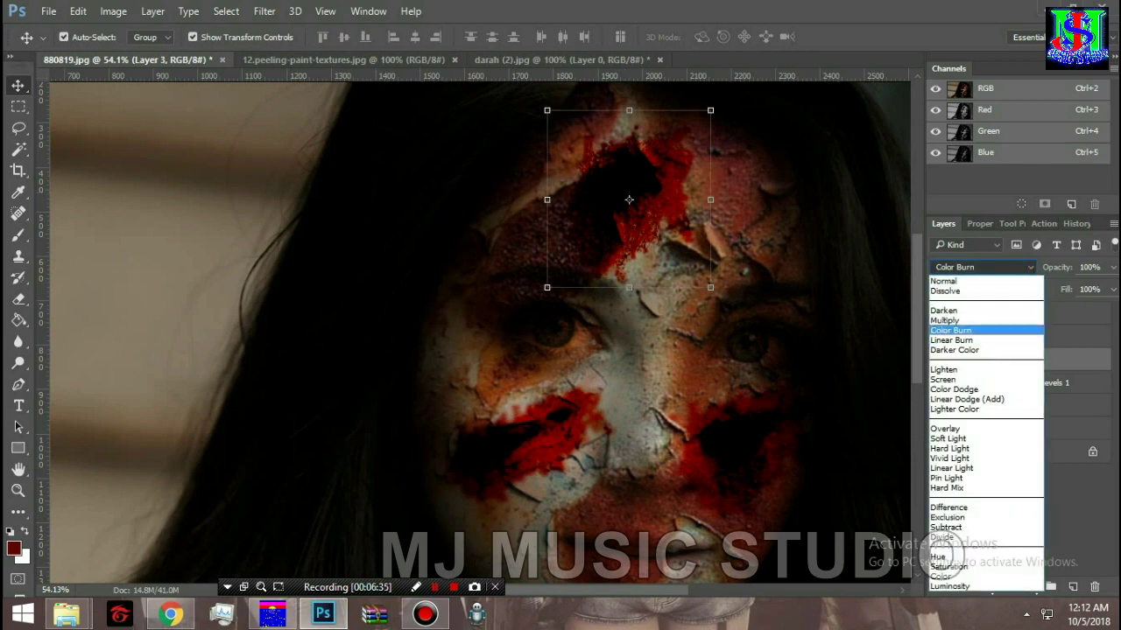
pyautogui.press('Escape')
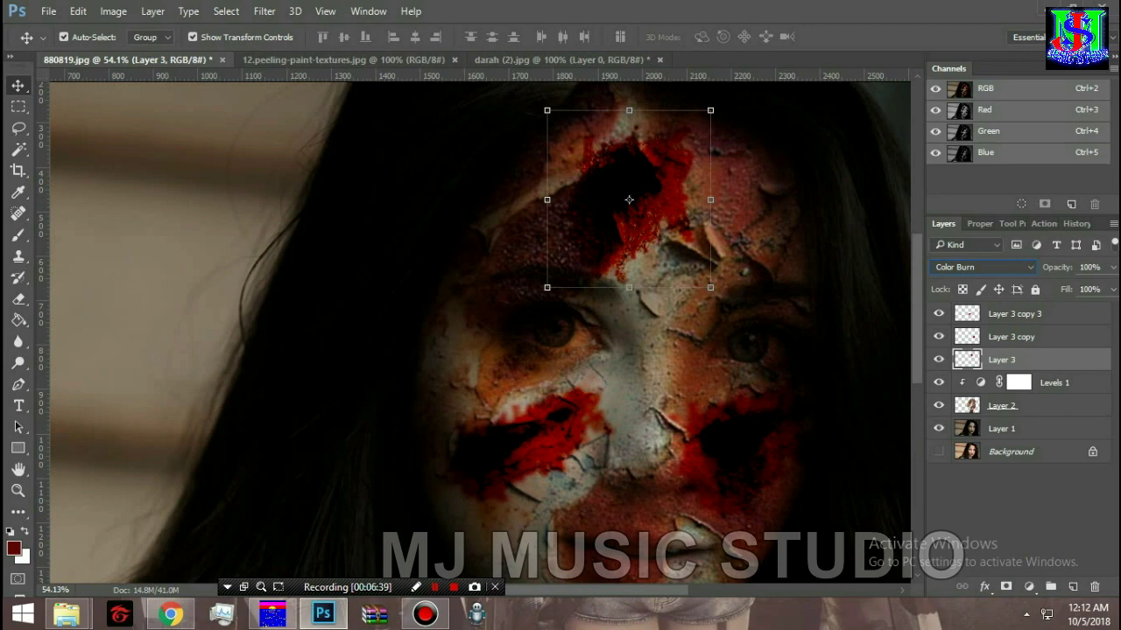
pyautogui.press('ctrl')
pyautogui.press('ctrl')
pyautogui.press('ctrl')
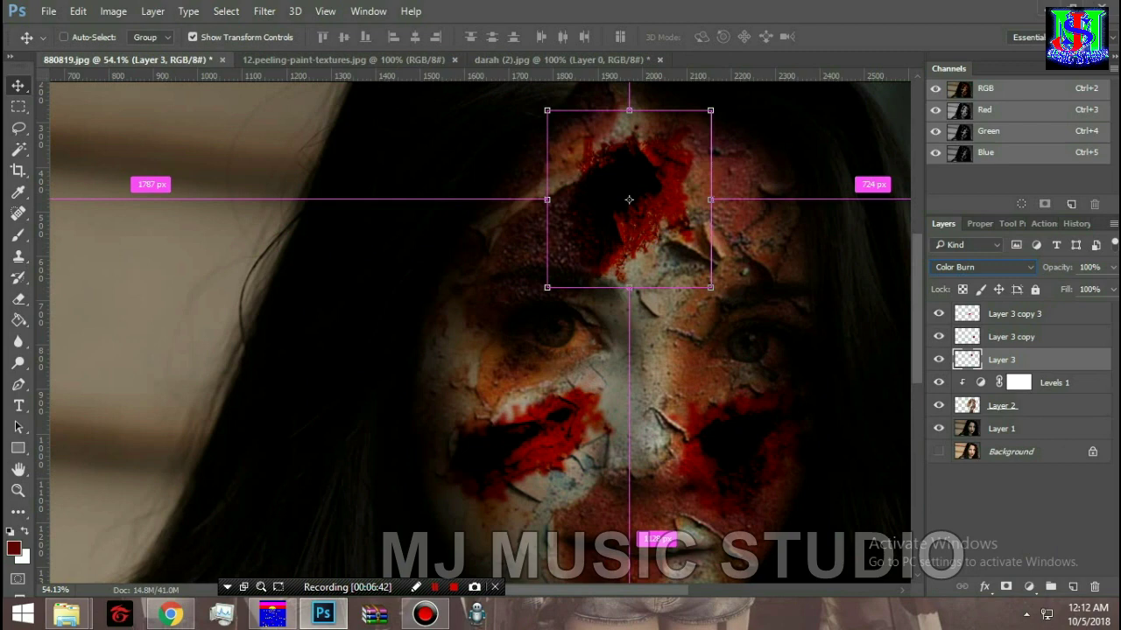
pyautogui.moveTo(628, 199); pyautogui.dragTo(629, 199)
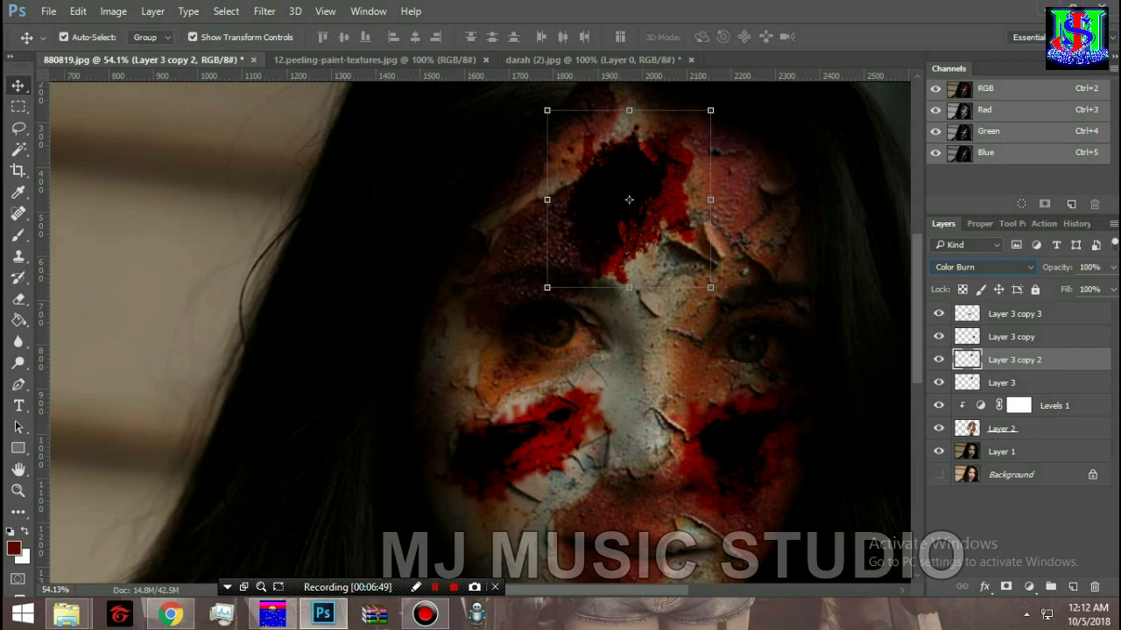
pyautogui.hotkey('alt', '[')
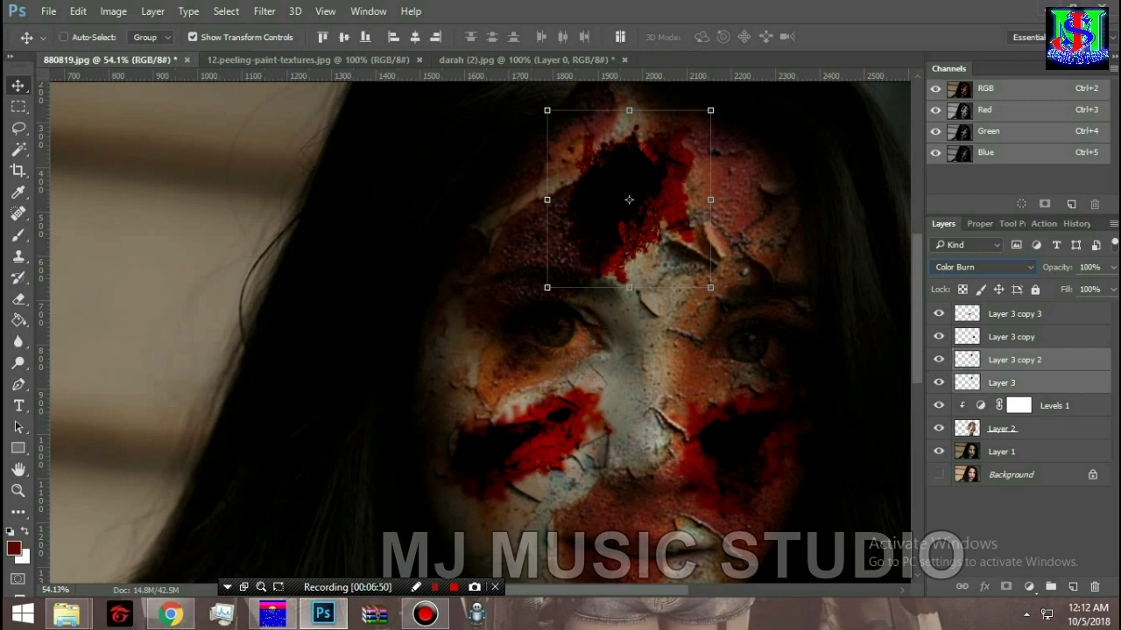
pyautogui.press('Delete')
# Step: Blend the merged forehead blood with Linear Burn and reapply the Gaussian Blur
pyautogui.click(983, 267)
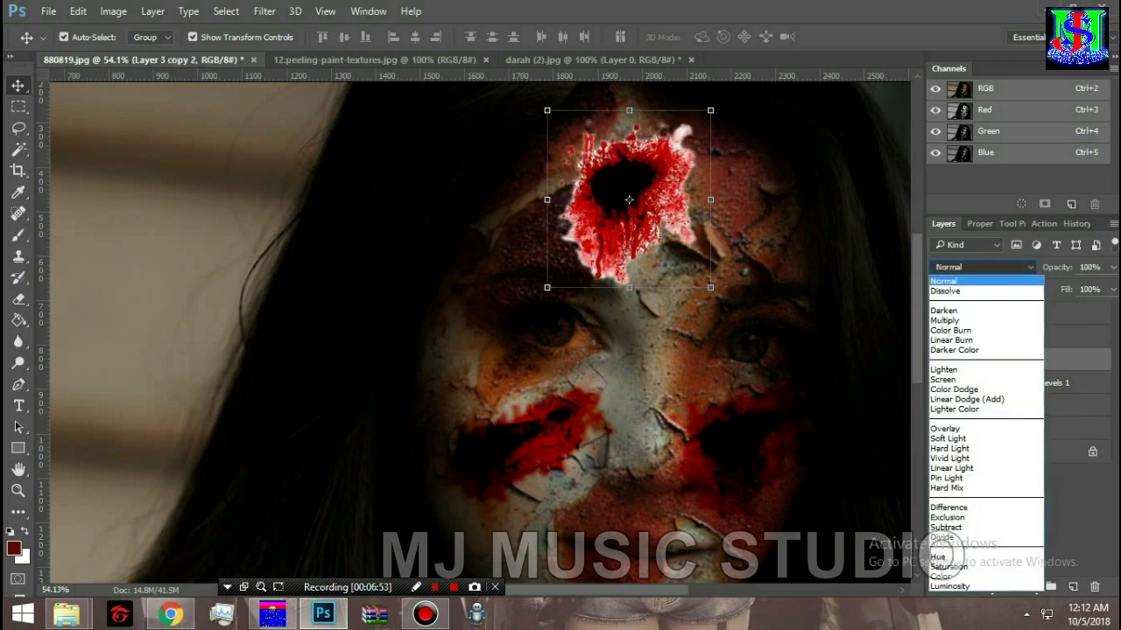
pyautogui.press('Return')
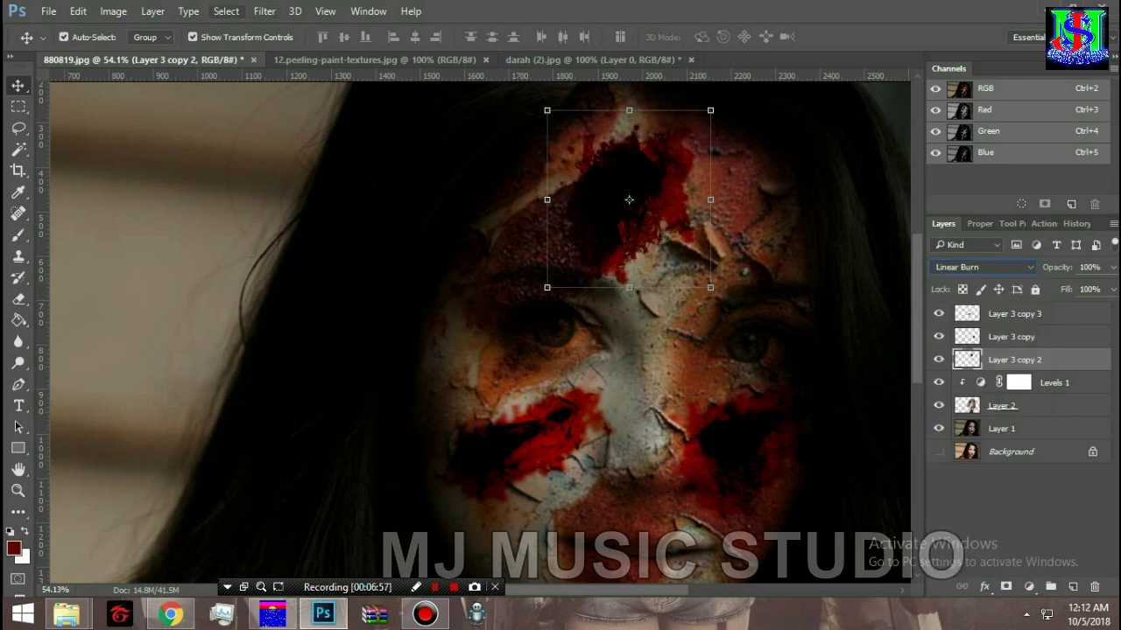
pyautogui.click(263, 10)
pyautogui.click(292, 28)
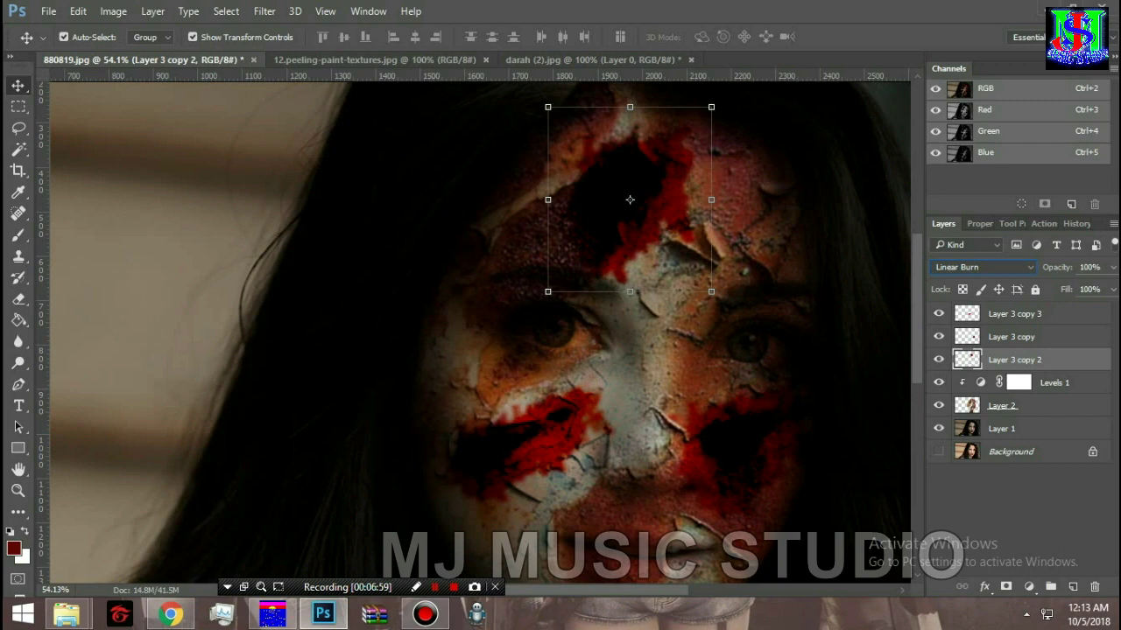
pyautogui.click(1001, 406)
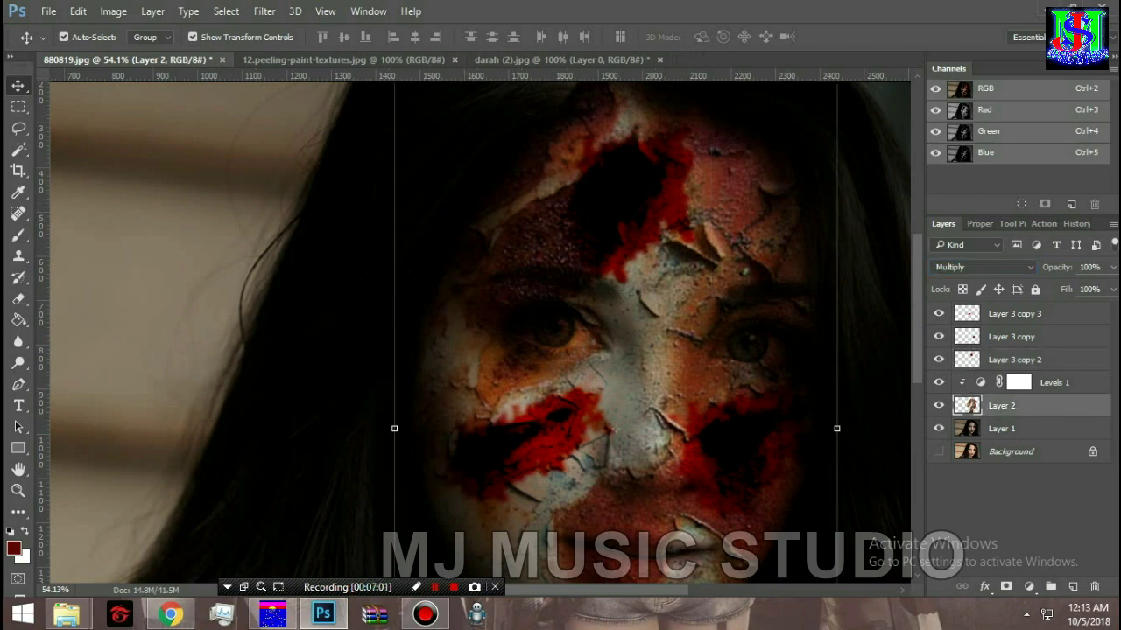
# Step: Open darah.jpg from the Bahan Editing folder as its own tab and unlock its background
pyautogui.click(1001, 428)
pyautogui.keyDown('alt'); pyautogui.scroll(-3, 480, 333); pyautogui.keyUp('alt')
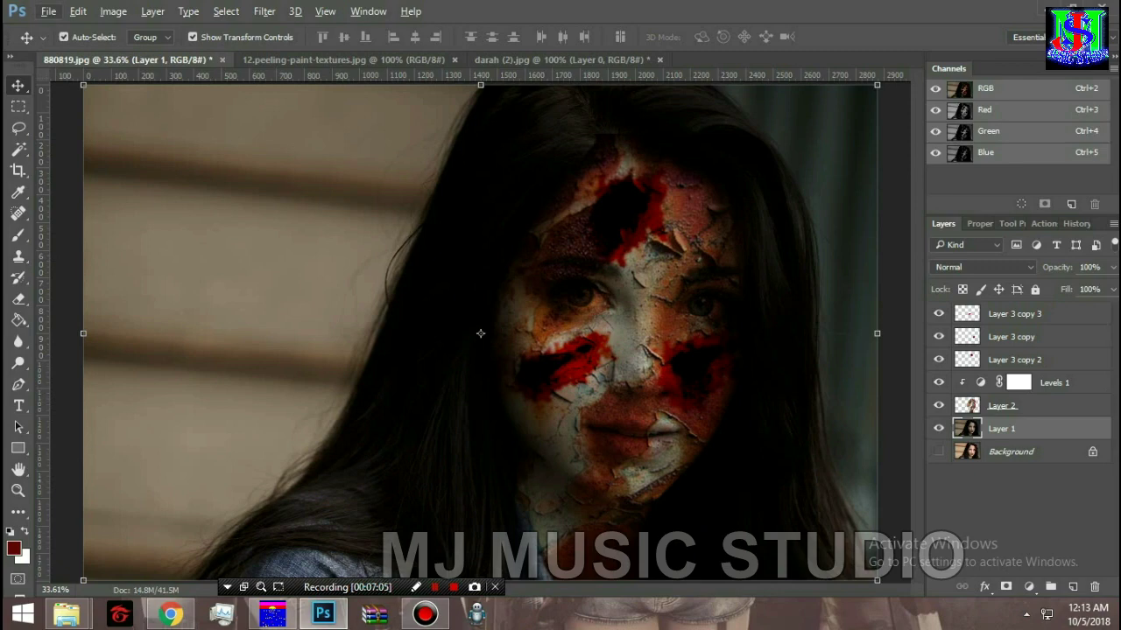
pyautogui.hotkey('alt', 'f')
pyautogui.click(65, 45)
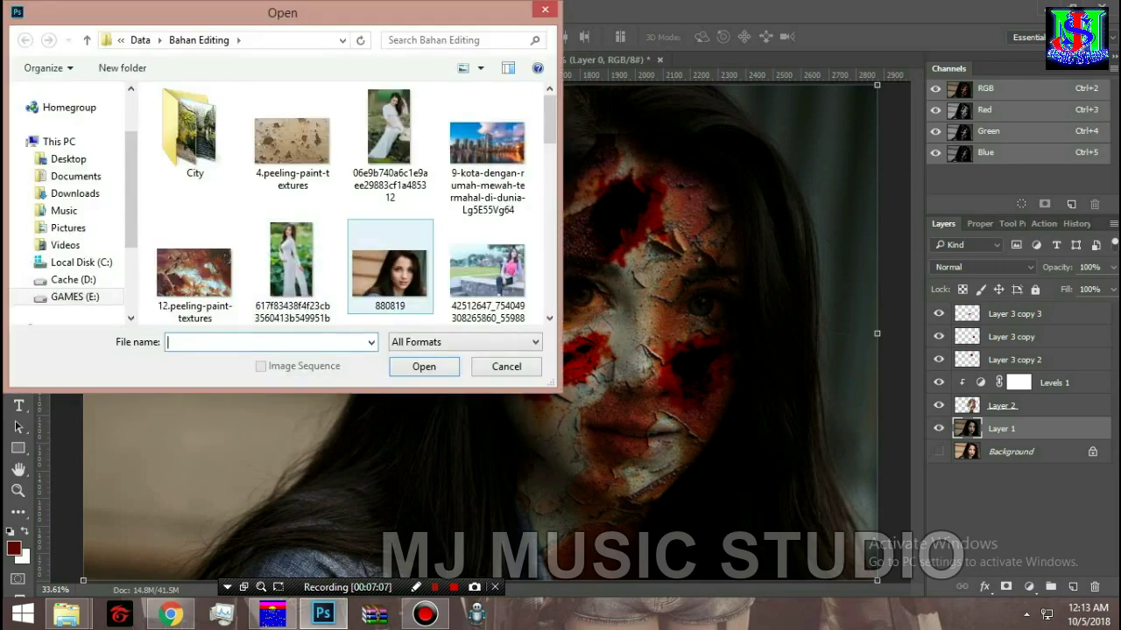
pyautogui.scroll(-3, 350, 201)
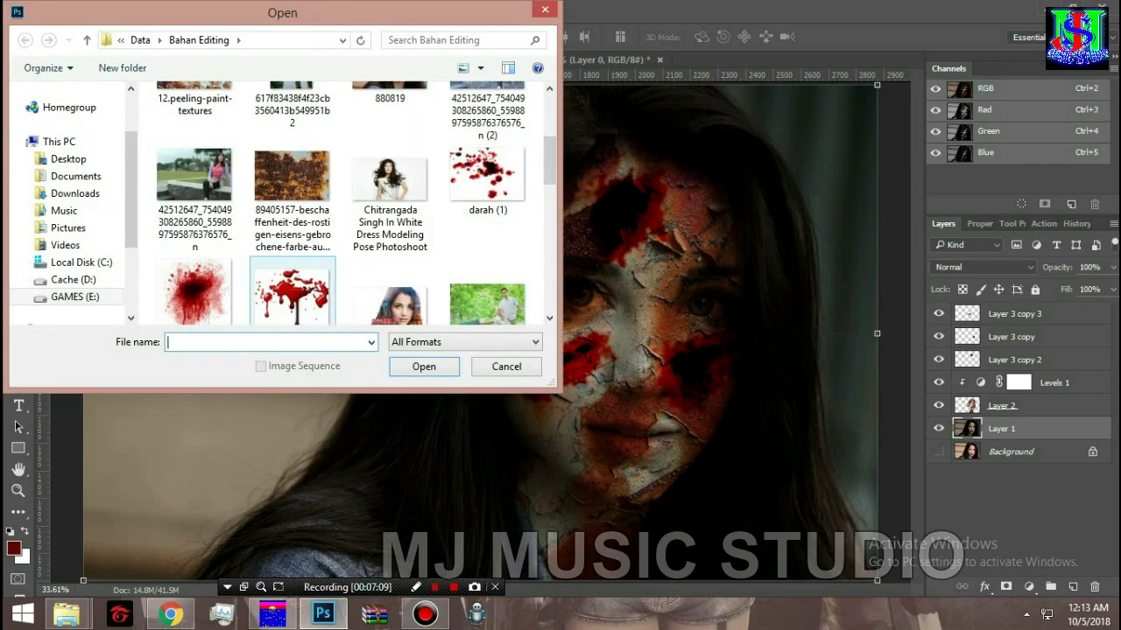
pyautogui.click(292, 276)
pyautogui.press('Return')
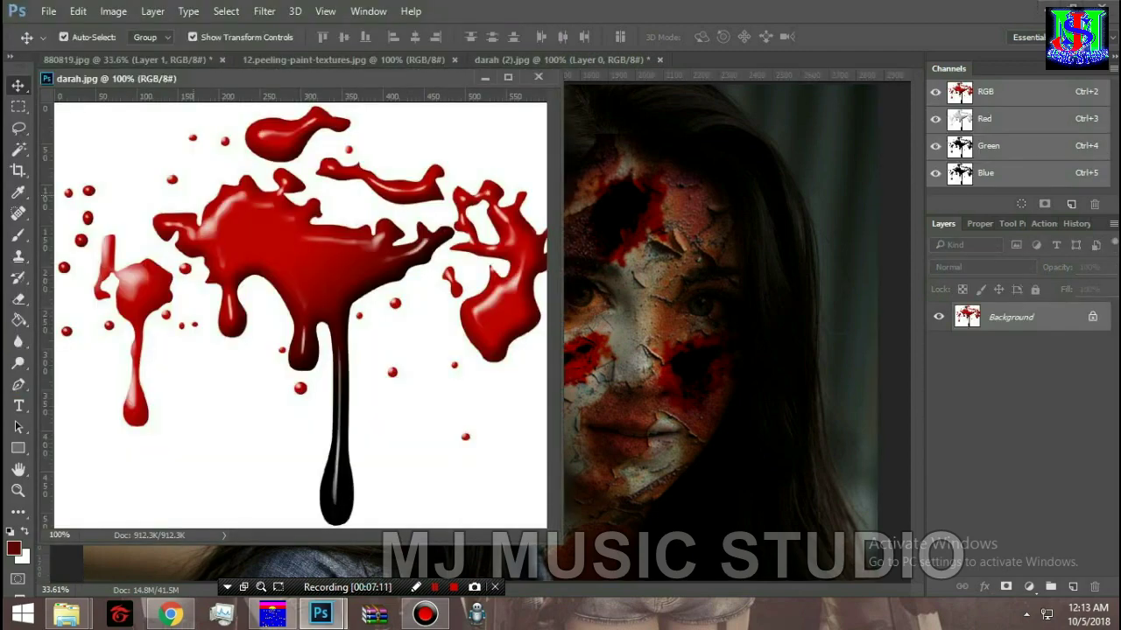
pyautogui.moveTo(140, 78); pyautogui.dragTo(701, 62)
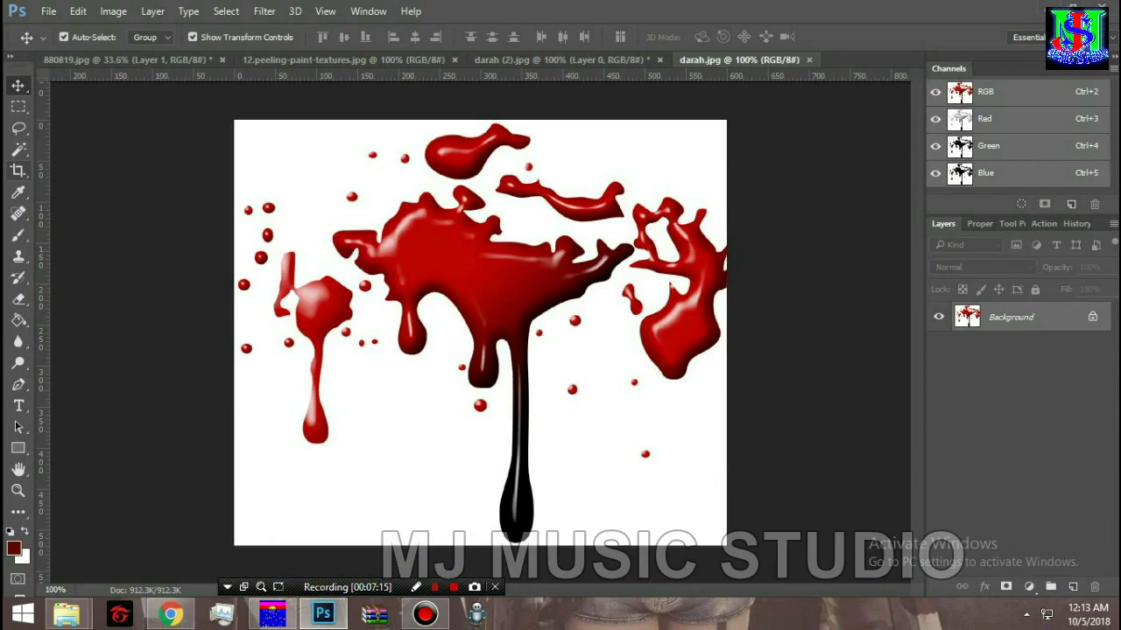
pyautogui.doubleClick(1011, 317)
# Step: Convert the background to Layer 0 and Magic Wand-select the white around the blood
pyautogui.click(704, 195)
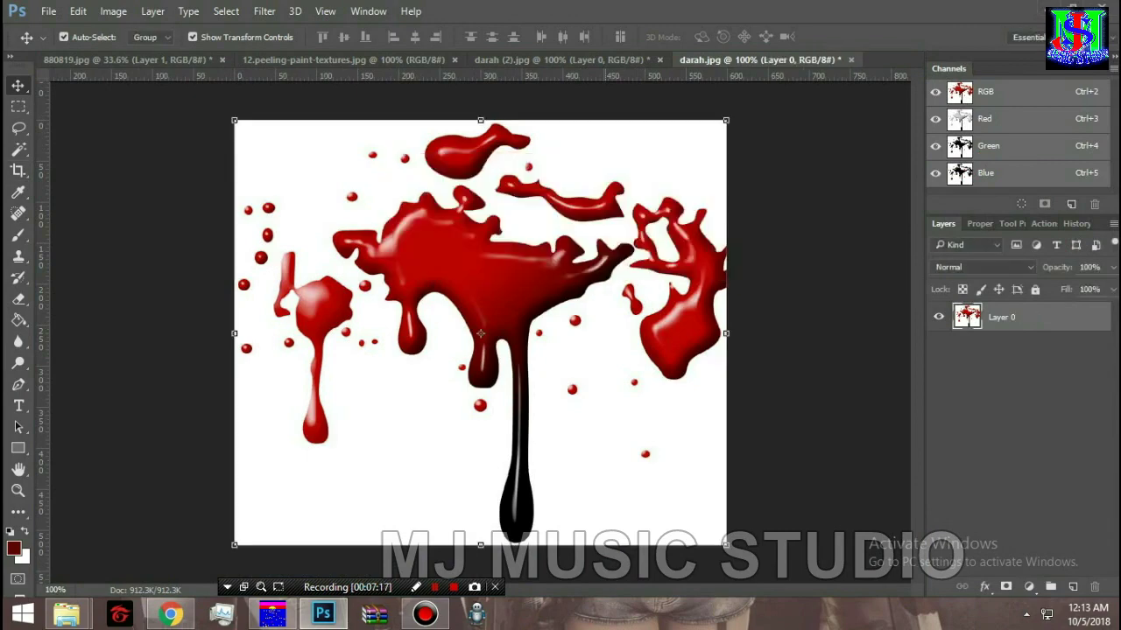
pyautogui.click(18, 149)
pyautogui.click(280, 490)
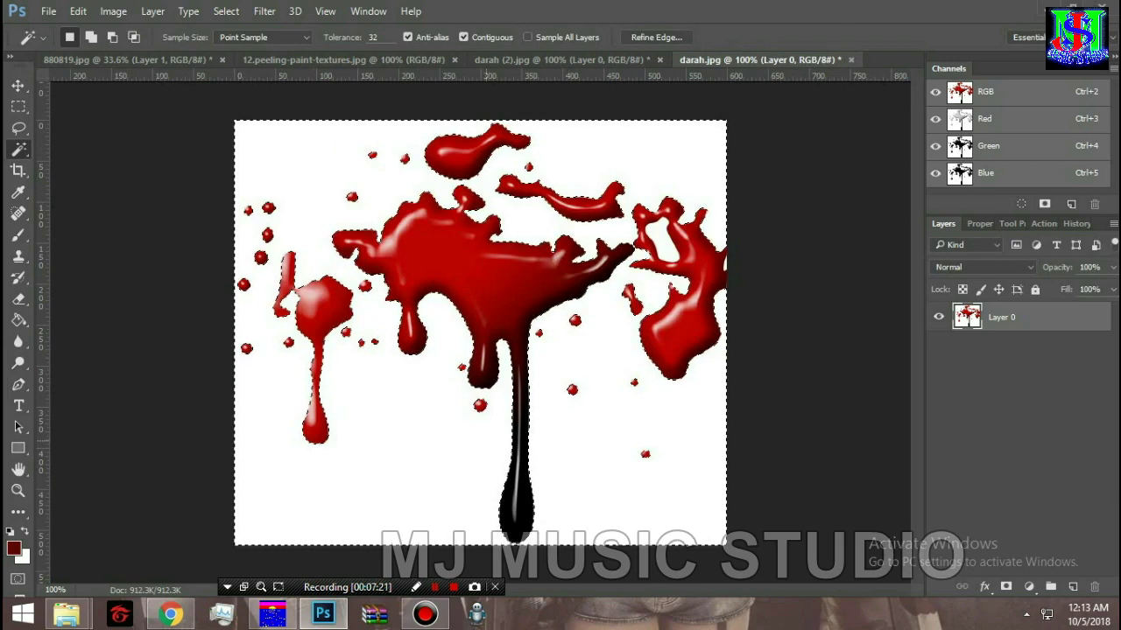
pyautogui.press('Delete')
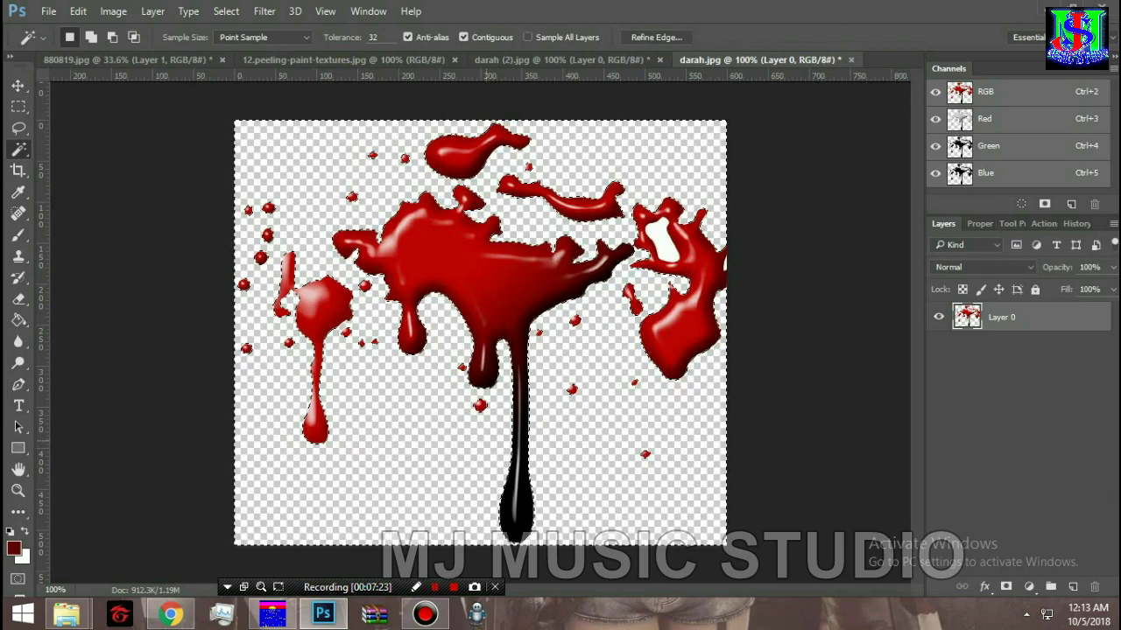
pyautogui.hotkey('ctrl', 'z')
# Step: Feather the selection 3 px, delete the white, deselect, and carry the cutout toward the portrait
pyautogui.hotkey('shift', 'F6')
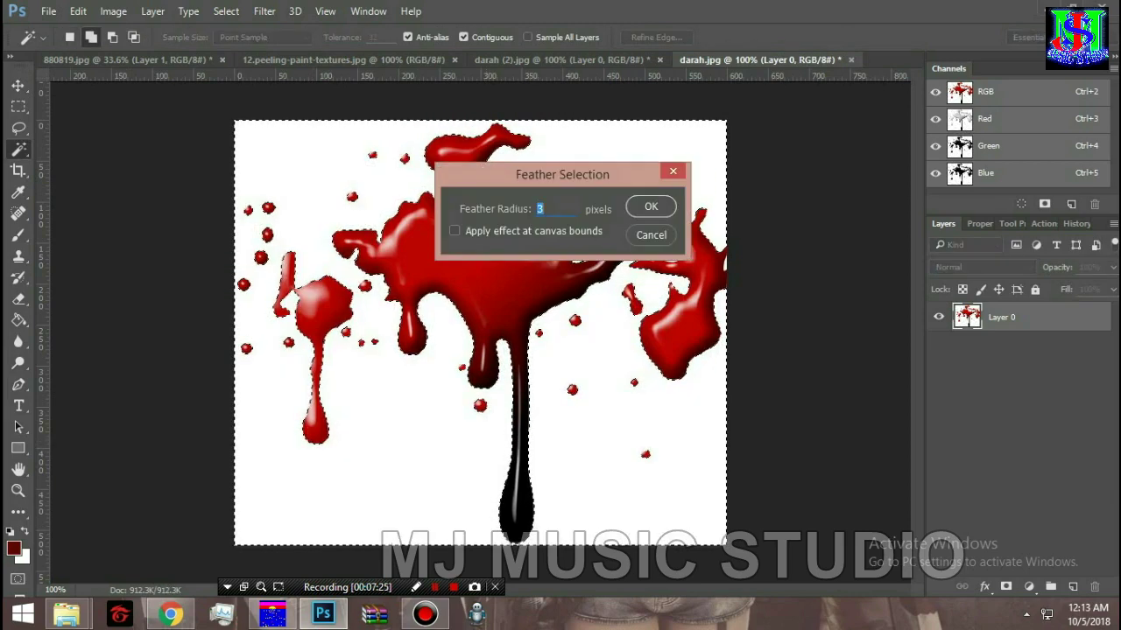
pyautogui.press('Return')
pyautogui.press('Delete')
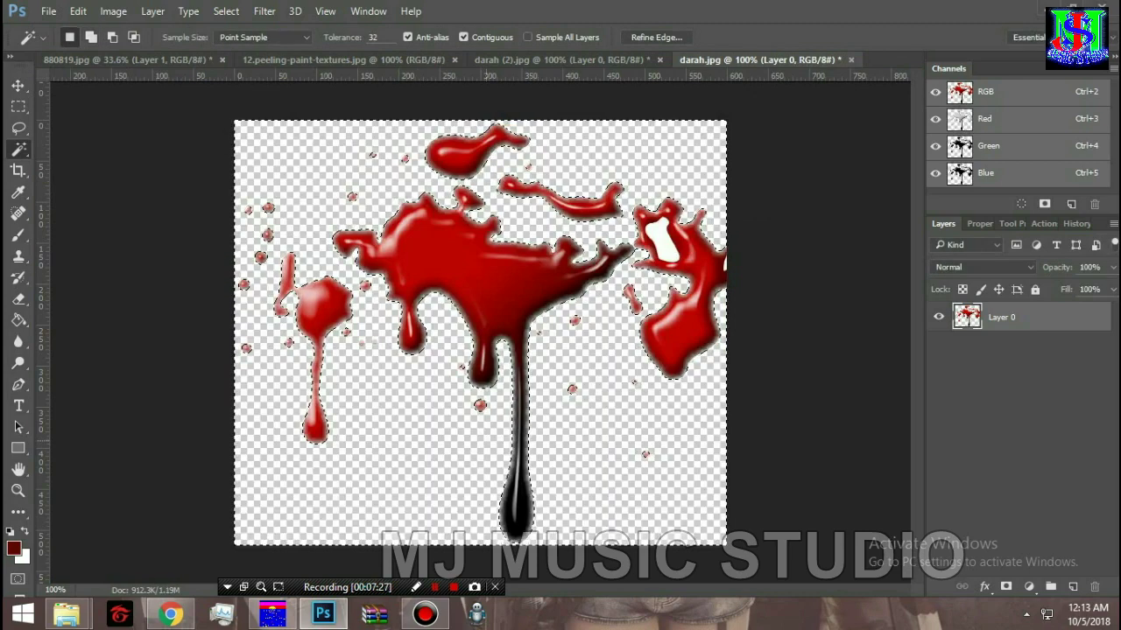
pyautogui.hotkey('ctrl', 'd')
pyautogui.press('v')
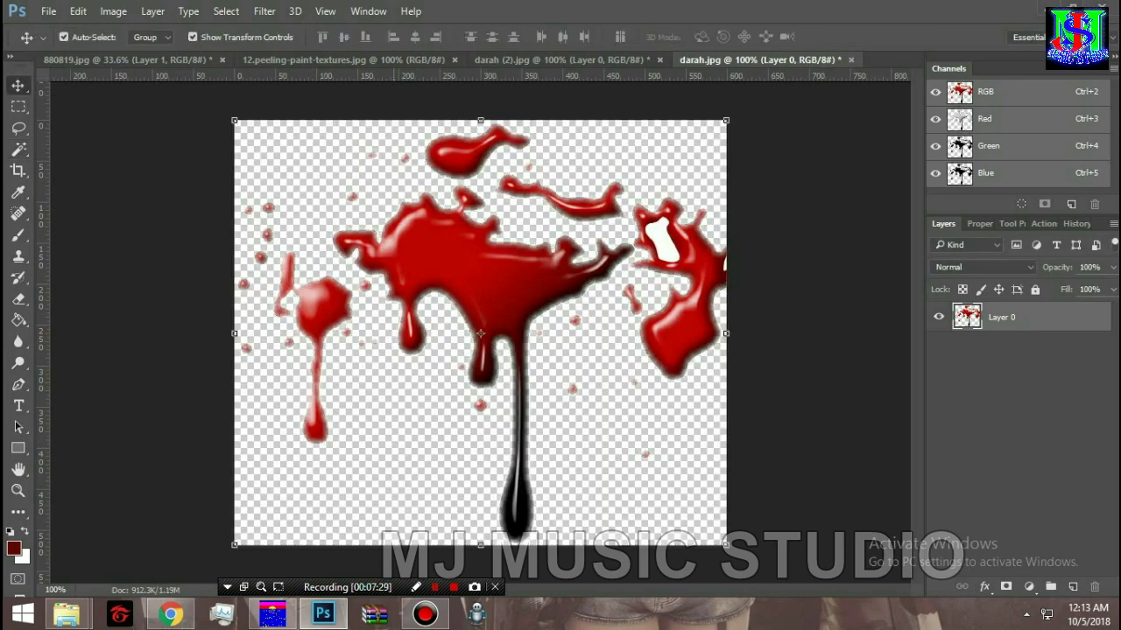
pyautogui.moveTo(376, 175); pyautogui.dragTo(134, 5)
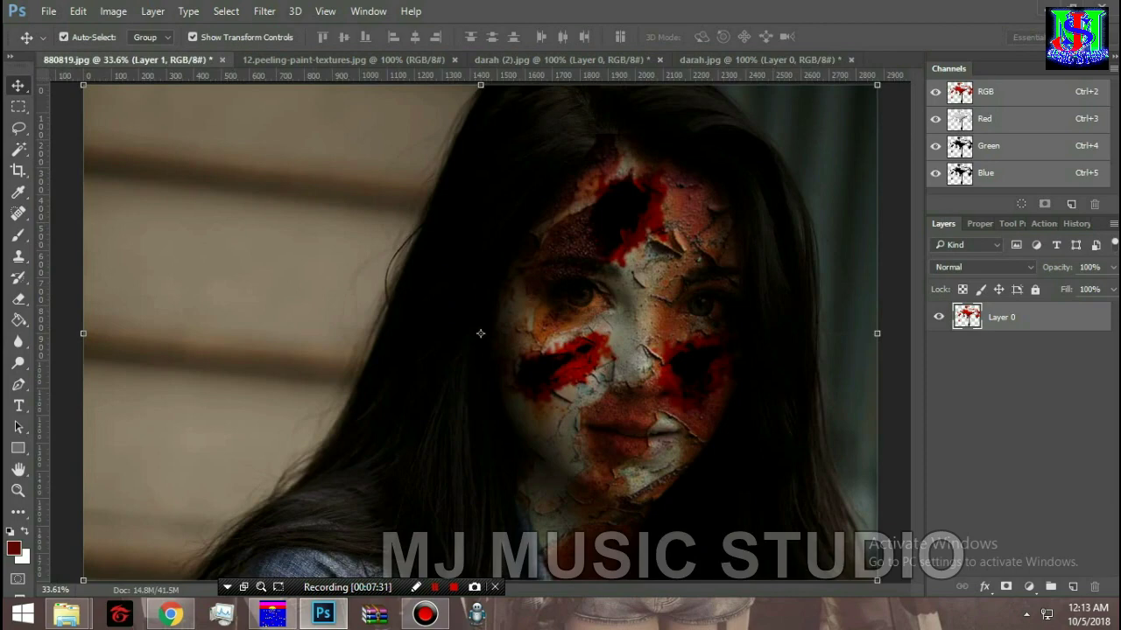
# Step: Drop the darah.jpg blood onto the portrait, bring it to the top, and set Color Burn
pyautogui.moveTo(135, 59); pyautogui.dragTo(588, 395)
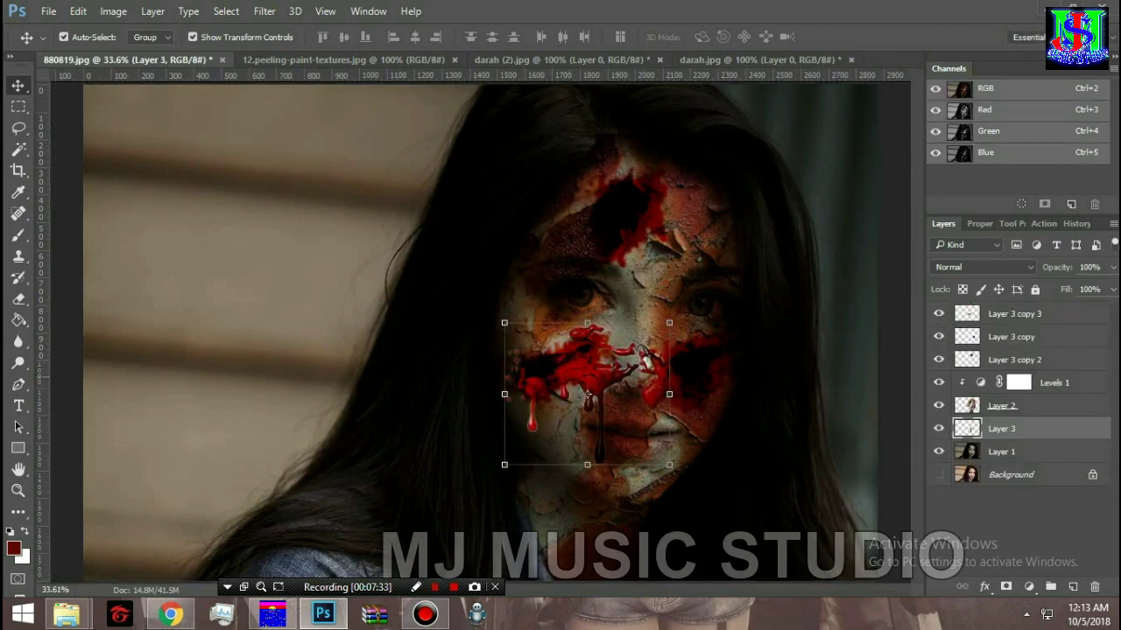
pyautogui.click(588, 395)
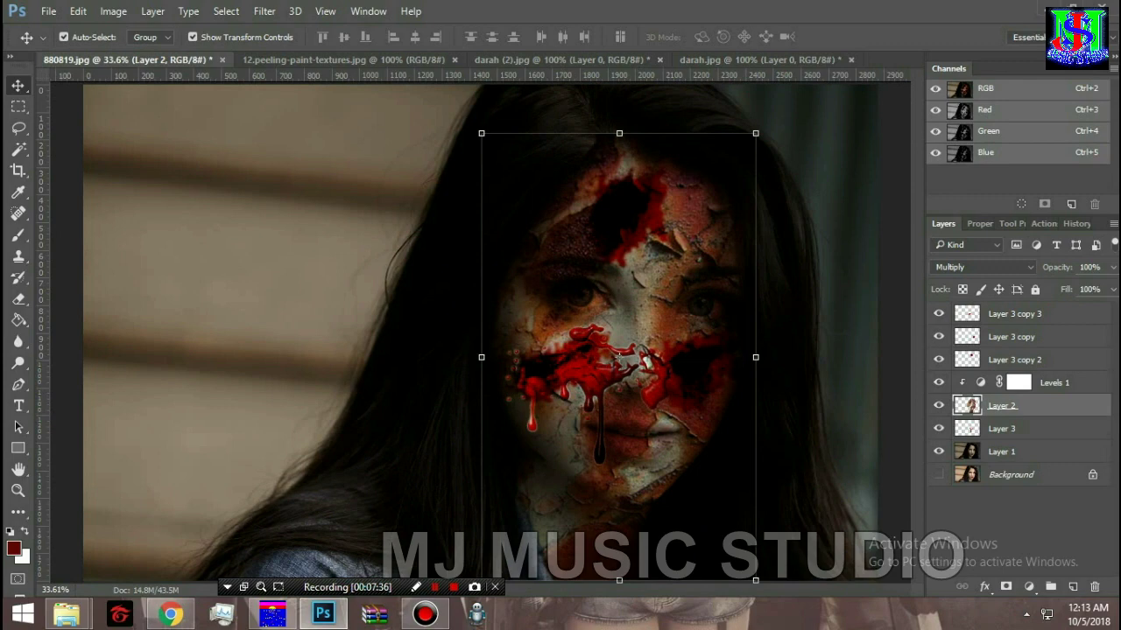
pyautogui.click(1002, 429)
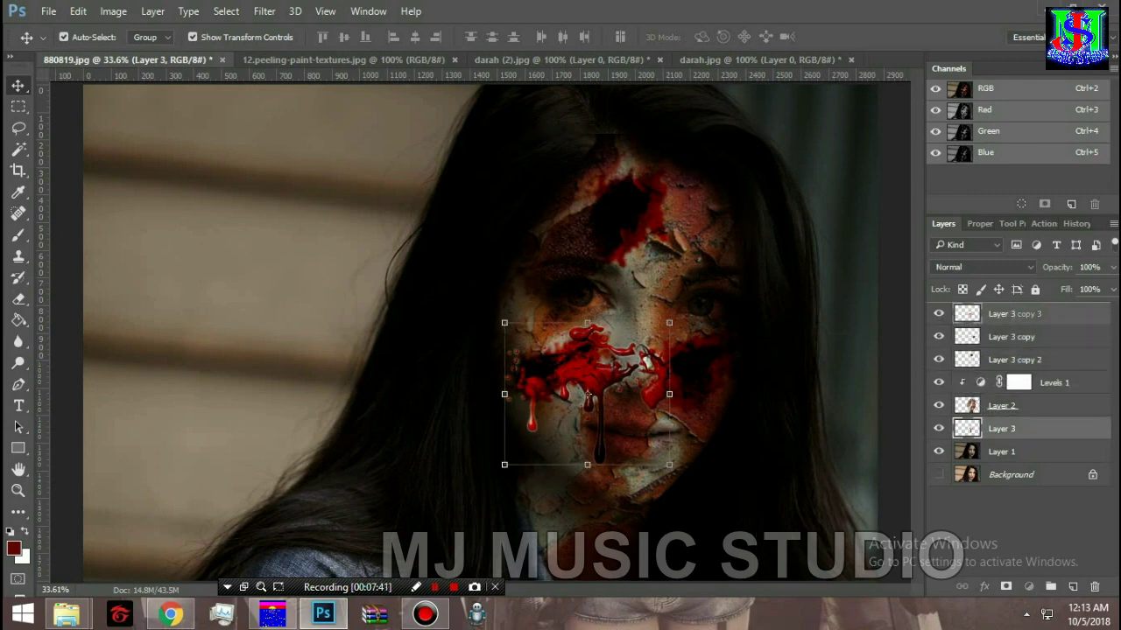
pyautogui.hotkey('ctrl', 'shift', ']')
pyautogui.moveTo(587, 395); pyautogui.dragTo(562, 418)
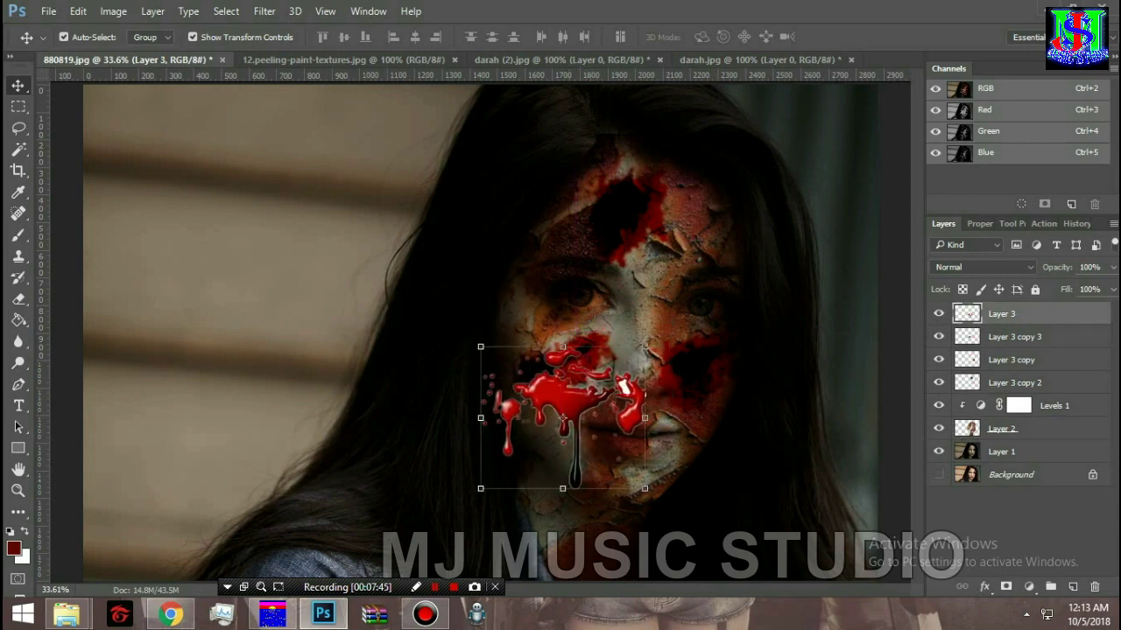
pyautogui.click(983, 267)
pyautogui.click(963, 328)
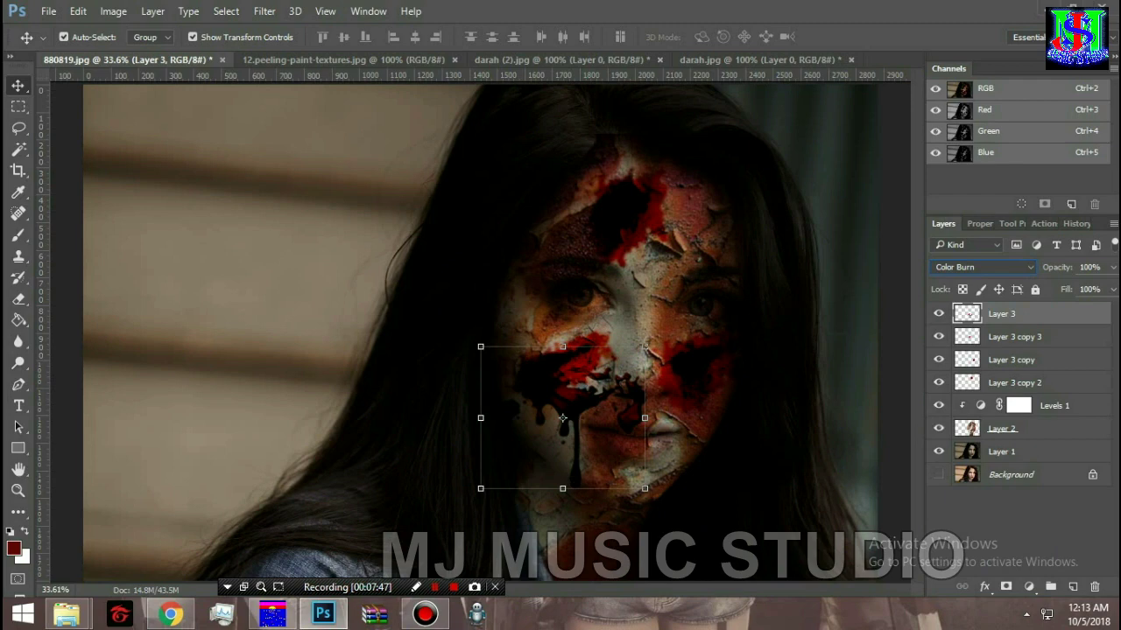
# Step: Resize and position the blood splatter on the cheek left of the nose
pyautogui.moveTo(562, 418); pyautogui.dragTo(558, 407)
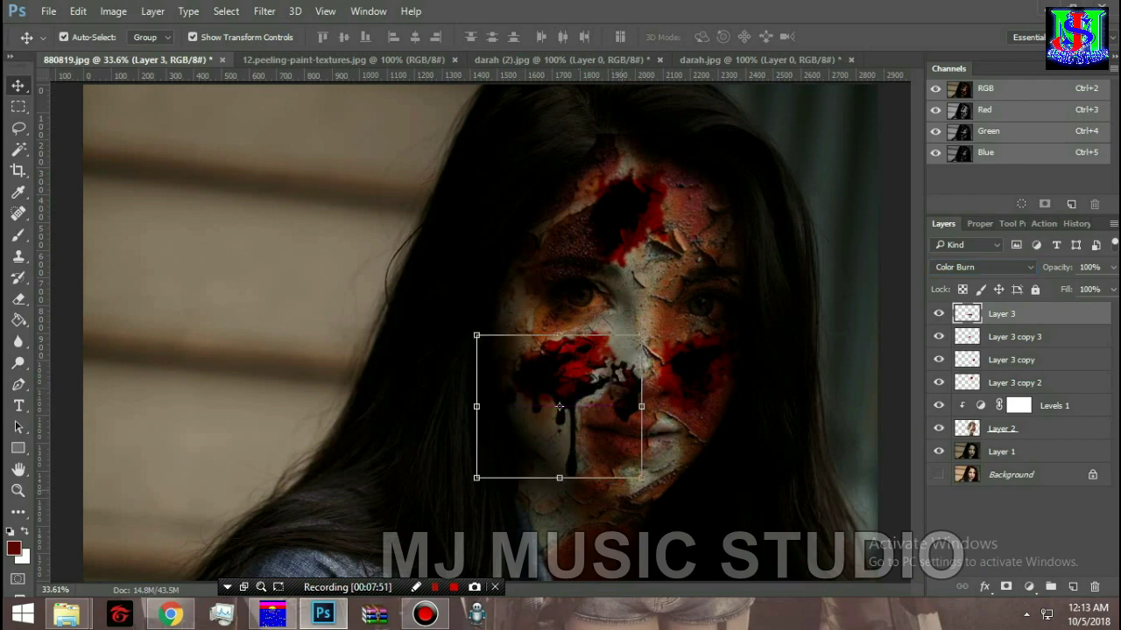
pyautogui.moveTo(652, 472); pyautogui.dragTo(650, 463)
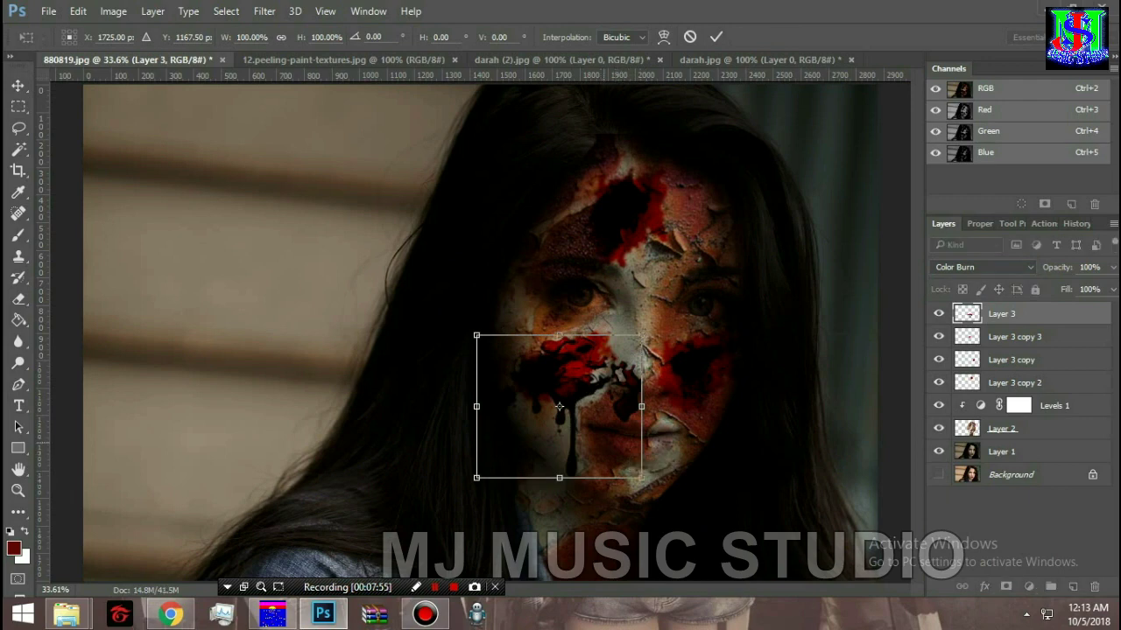
pyautogui.press('Return')
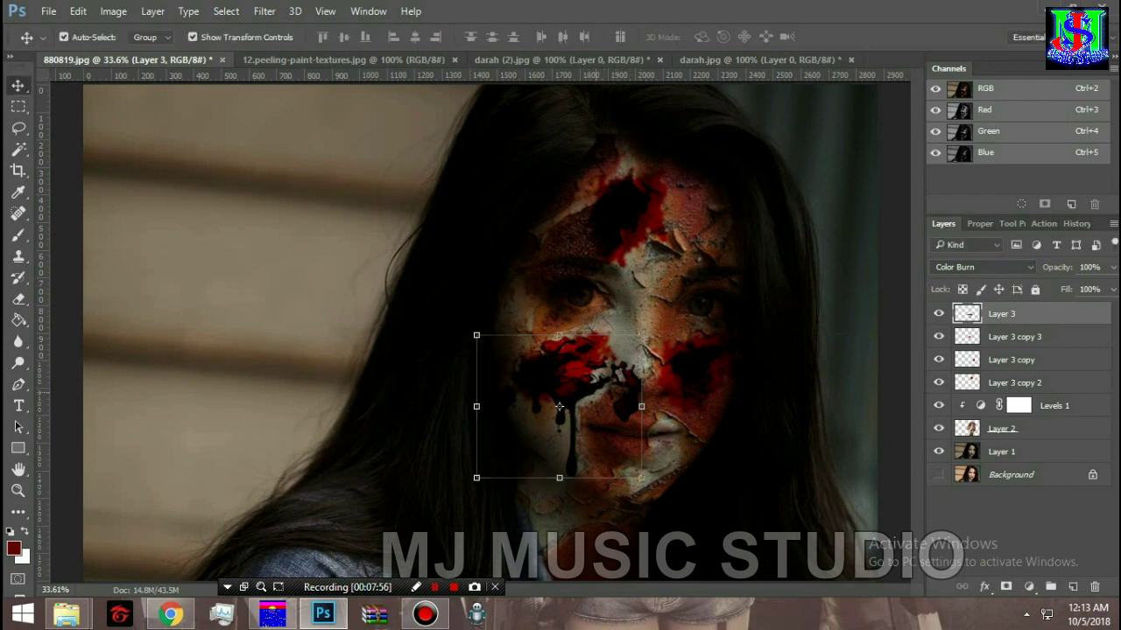
pyautogui.moveTo(600, 350); pyautogui.dragTo(600, 354)
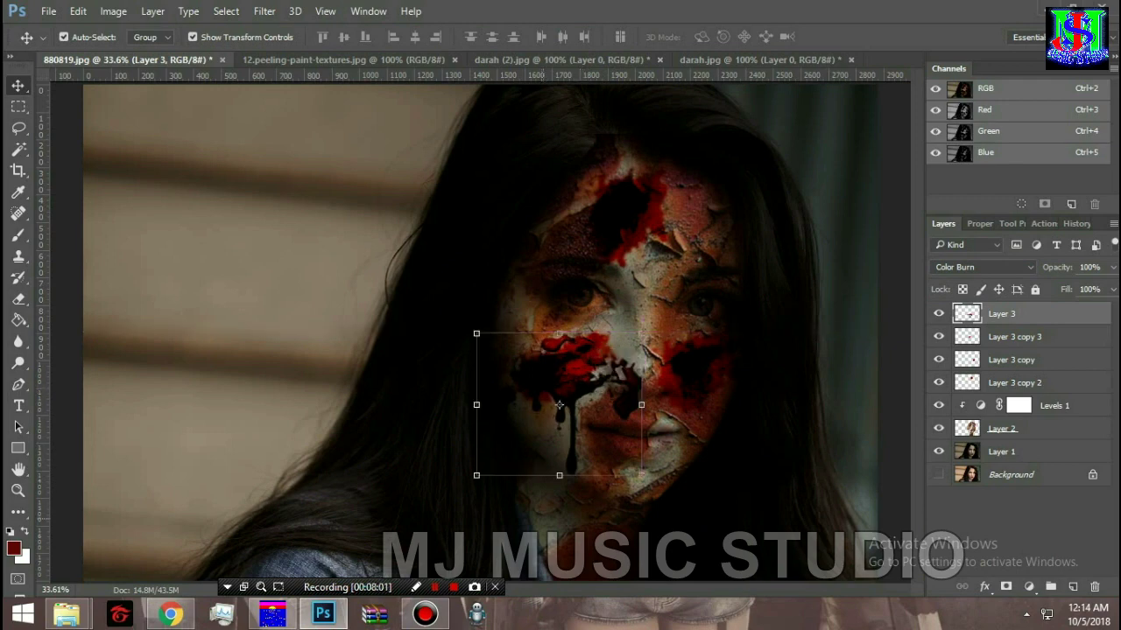
pyautogui.click(480, 333)
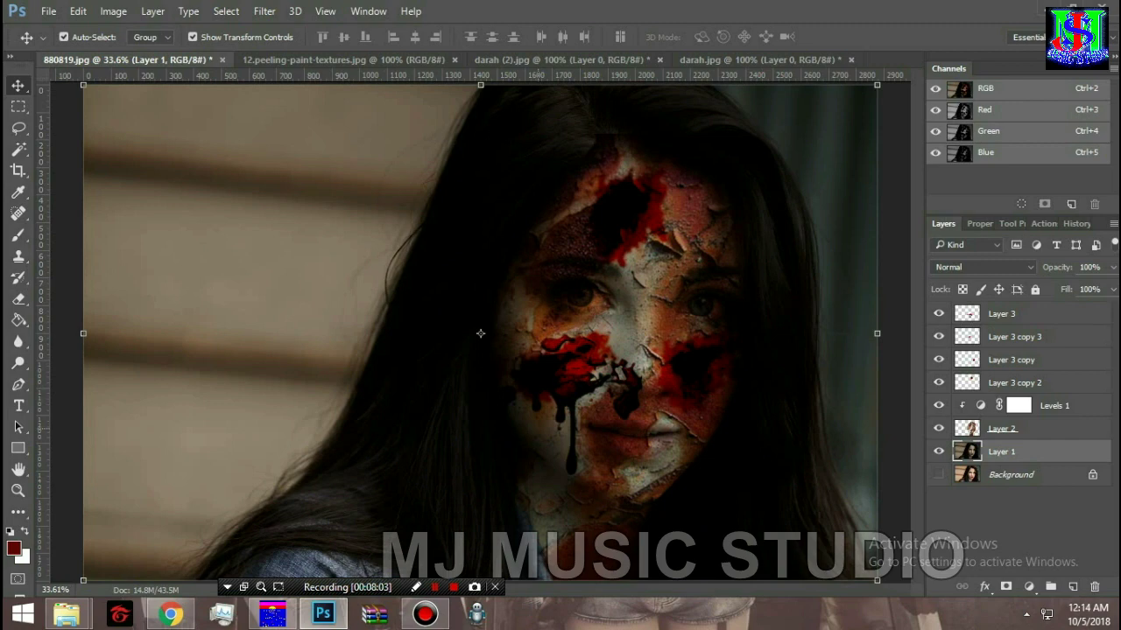
pyautogui.click(558, 404)
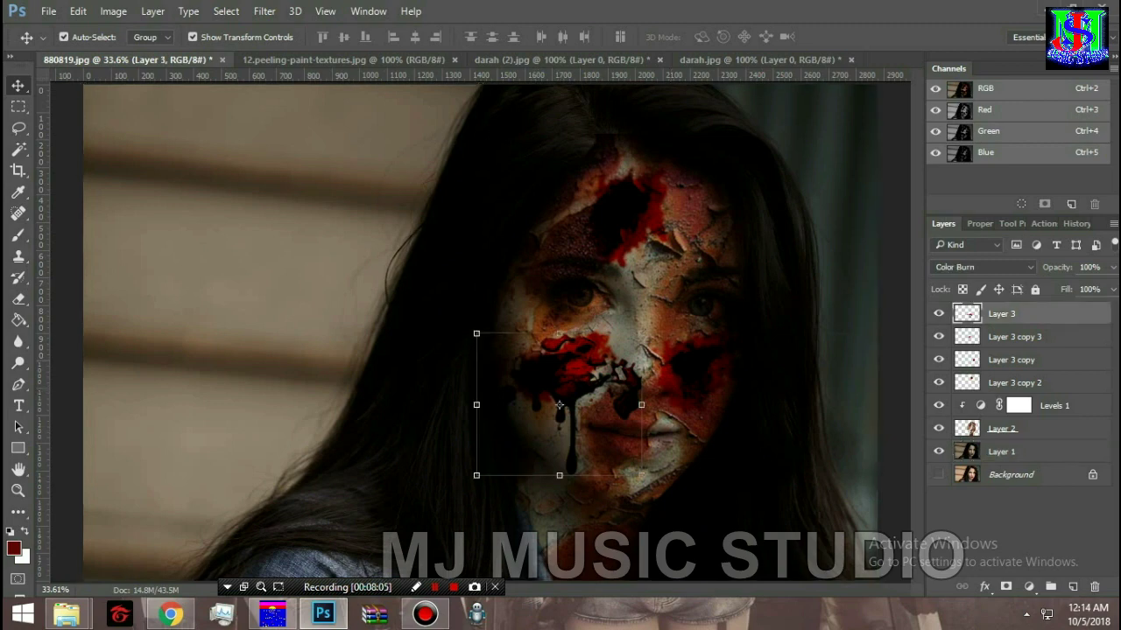
pyautogui.click(17, 213)
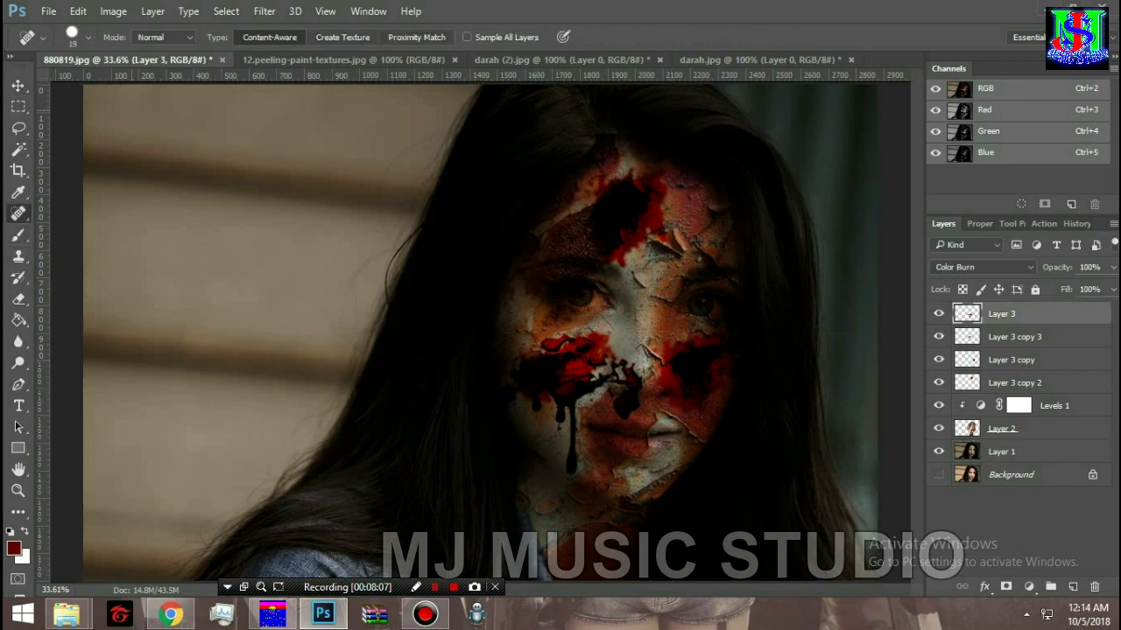
# Step: Set up the Eraser at 100% opacity with the brush enlarged to 70
pyautogui.click(17, 299)
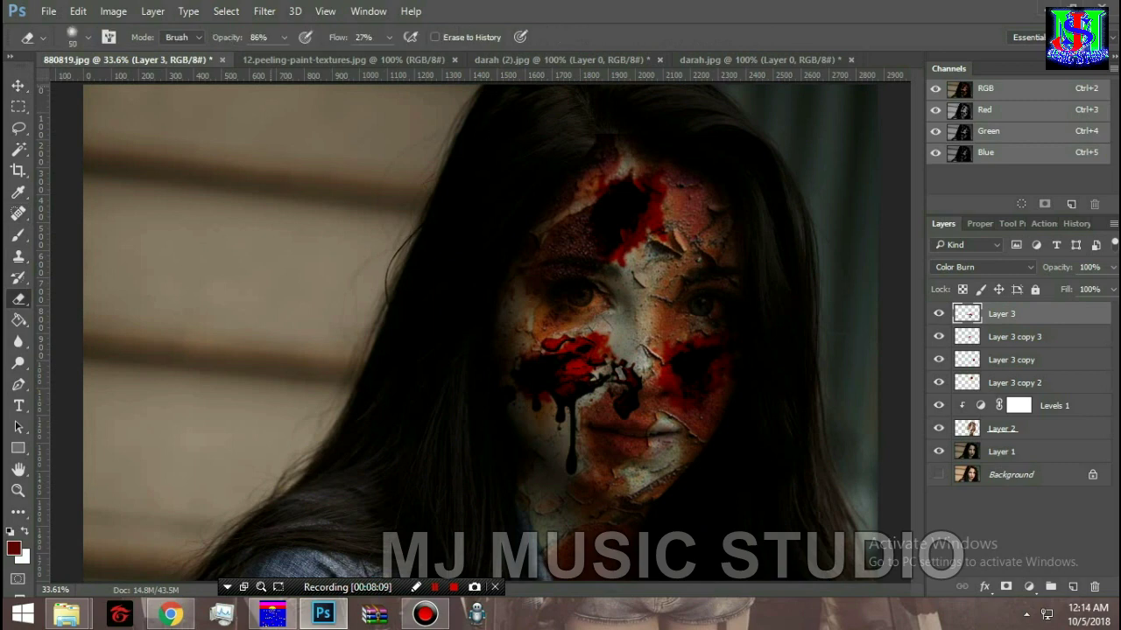
pyautogui.click(284, 37)
pyautogui.moveTo(282, 58); pyautogui.dragTo(293, 58)
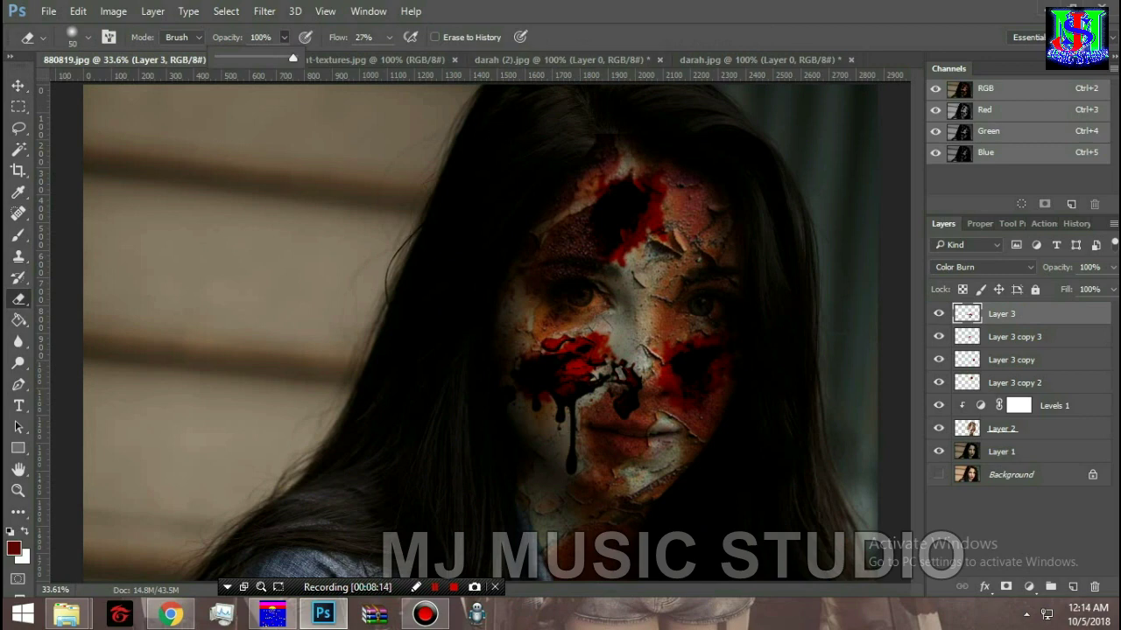
pyautogui.press('Return')
pyautogui.press(']')
pyautogui.press(']')
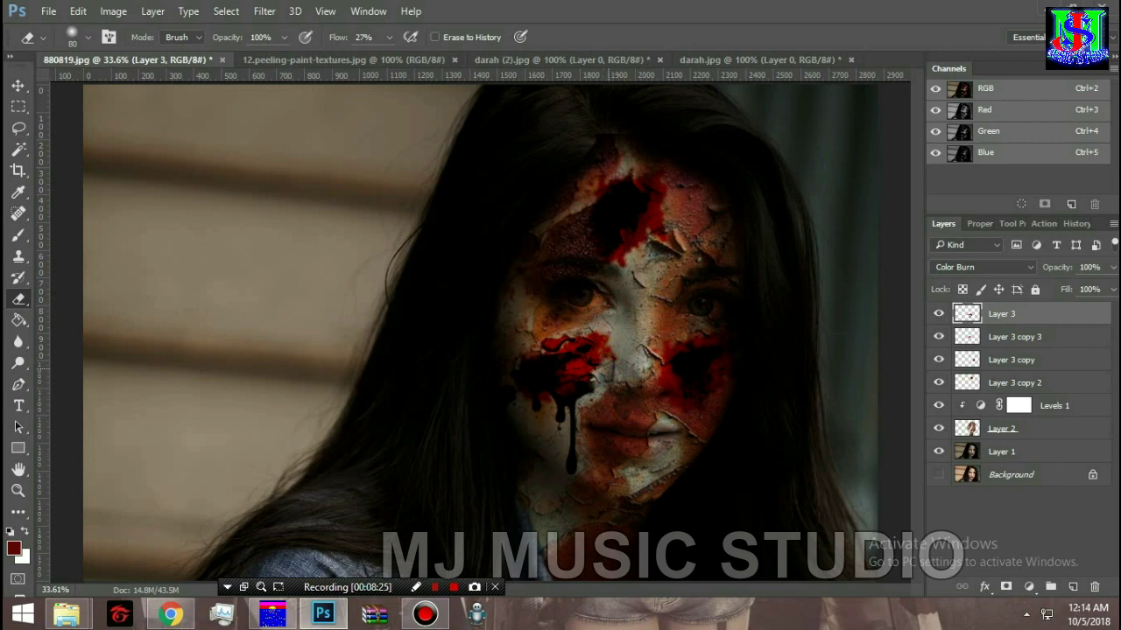
# Step: Apply a 2.4-pixel Gaussian Blur to Layer 3's cheek blood drip
pyautogui.press('v')
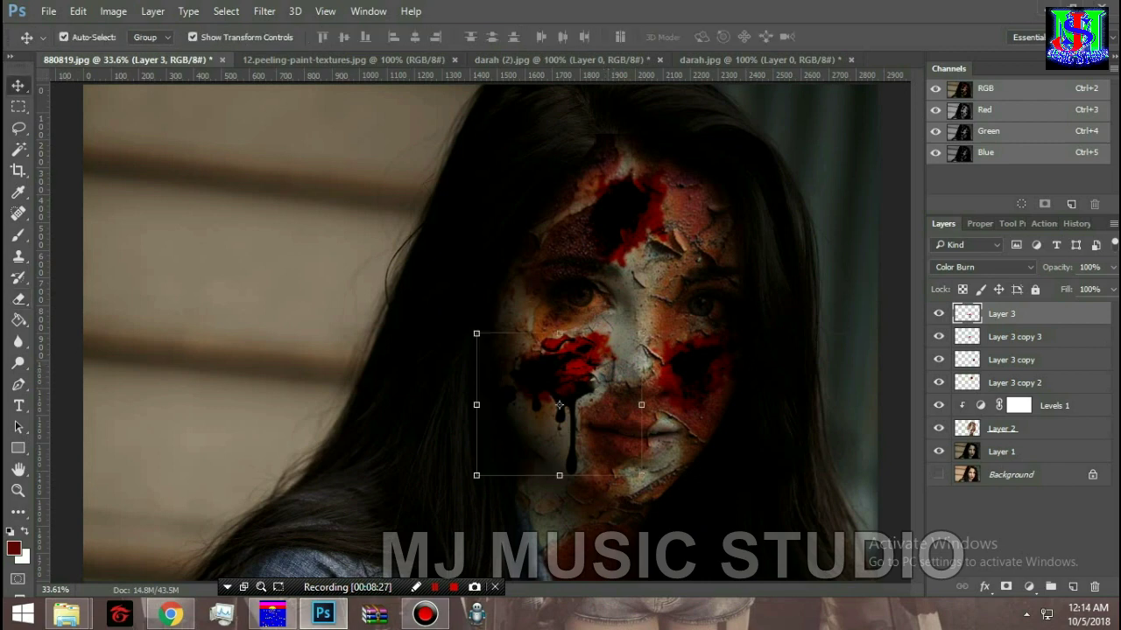
pyautogui.click(265, 10)
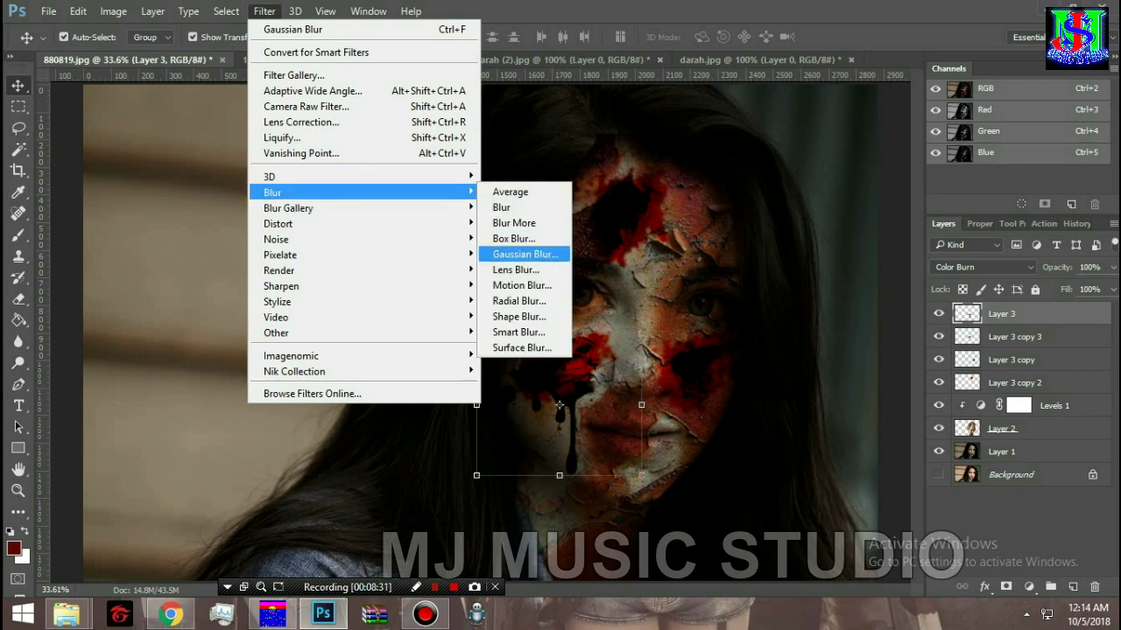
pyautogui.click(525, 254)
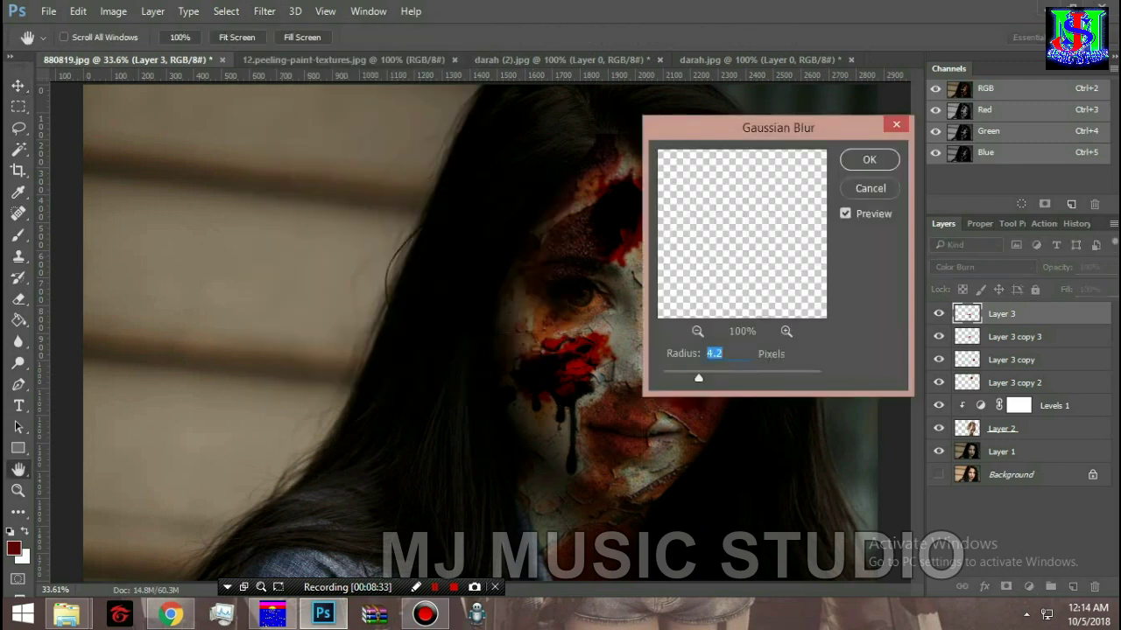
pyautogui.moveTo(698, 377); pyautogui.dragTo(681, 377)
pyautogui.click(870, 159)
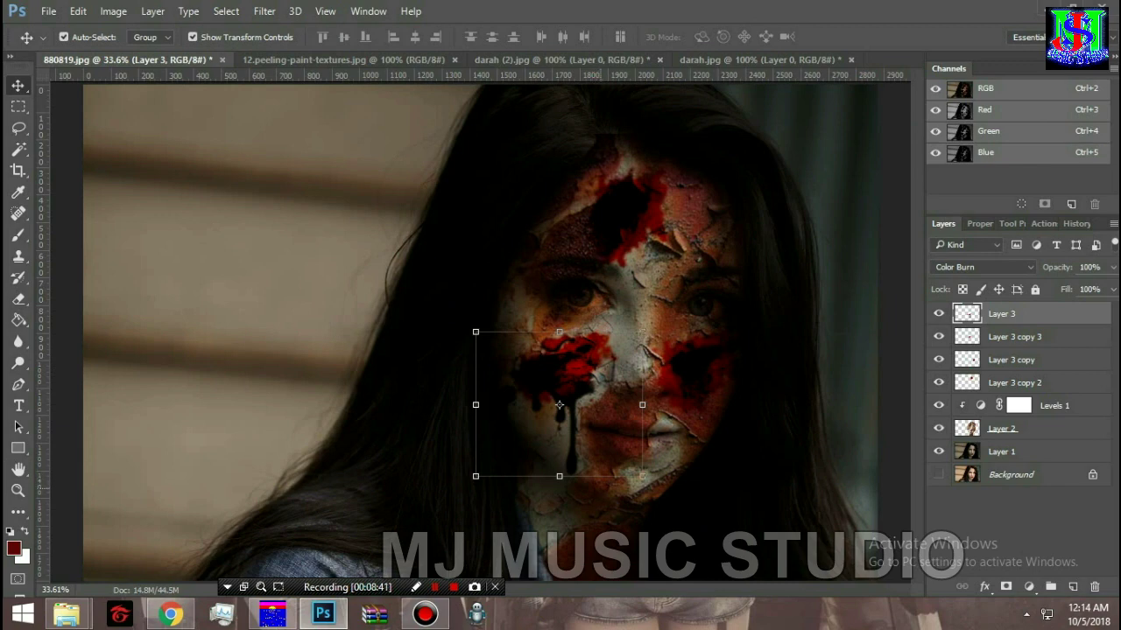
# Step: Warp Layer 3's cheek drip, pulling its lower drips leftward along the cheek, and commit
pyautogui.moveTo(647, 482); pyautogui.dragTo(623, 463)
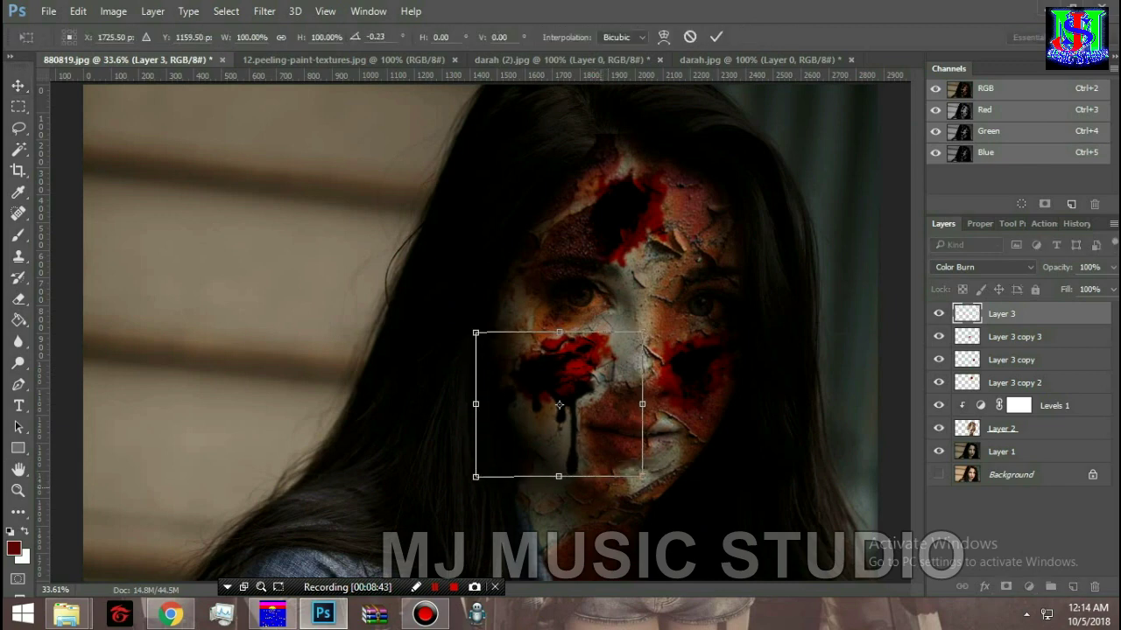
pyautogui.rightClick(566, 423)
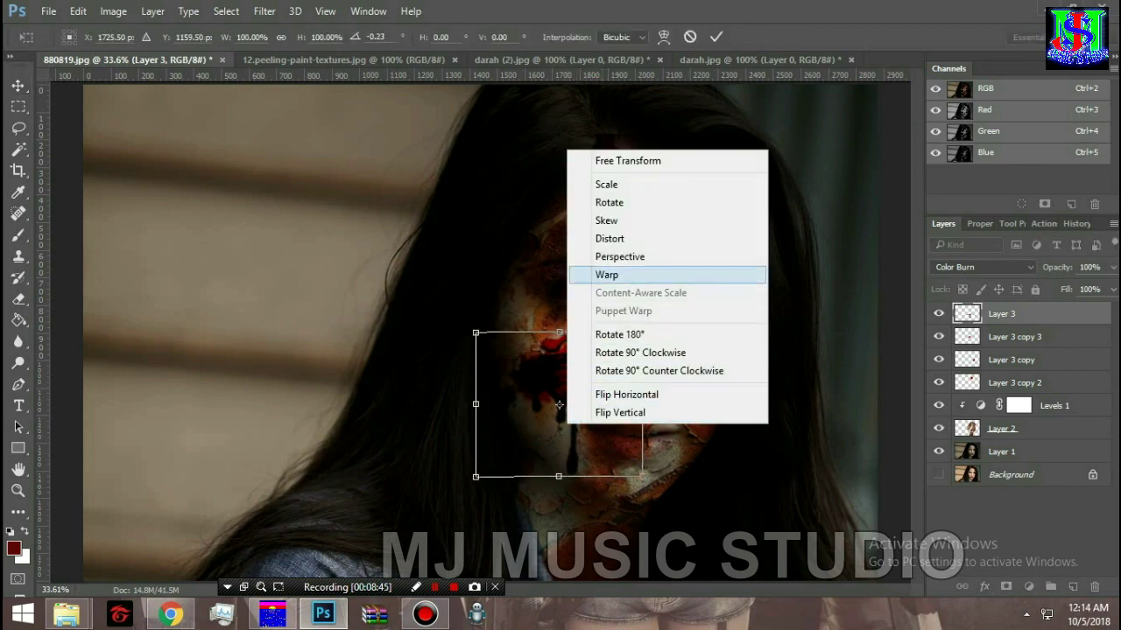
pyautogui.click(607, 274)
pyautogui.moveTo(569, 412)
pyautogui.mouseDown()
pyautogui.moveTo(586, 420)
pyautogui.moveTo(561, 413)
pyautogui.mouseUp()
pyautogui.moveTo(587, 477); pyautogui.dragTo(438, 471)
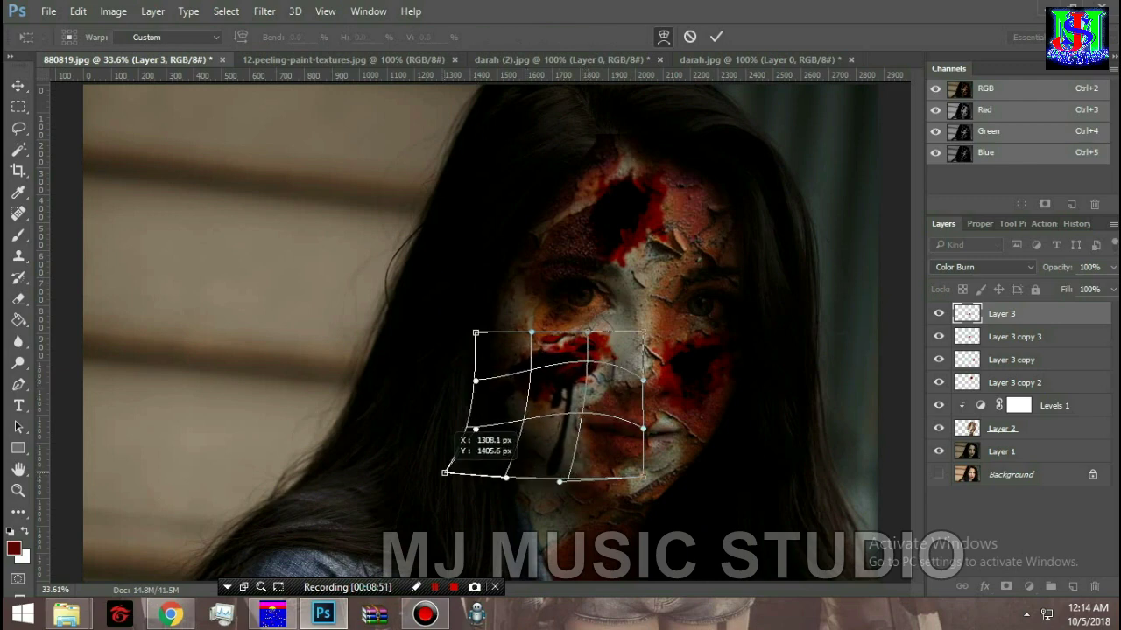
pyautogui.moveTo(560, 481); pyautogui.dragTo(582, 456)
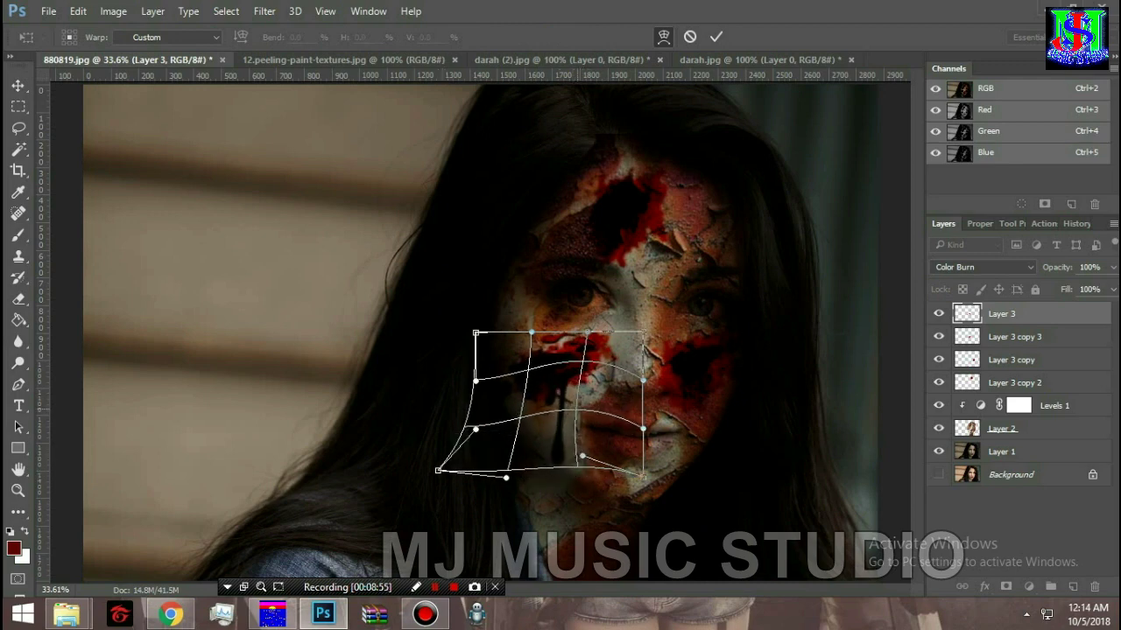
pyautogui.press('Return')
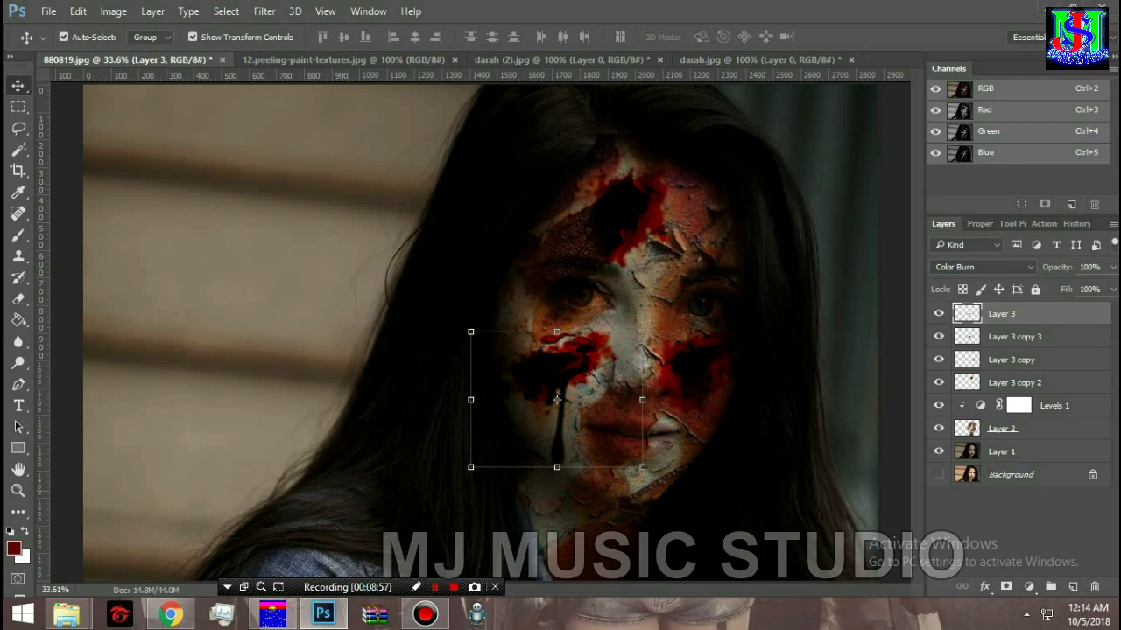
# Step: Paint brush strokes on the Levels 1 mask to hide part of the grade
pyautogui.click(1001, 451)
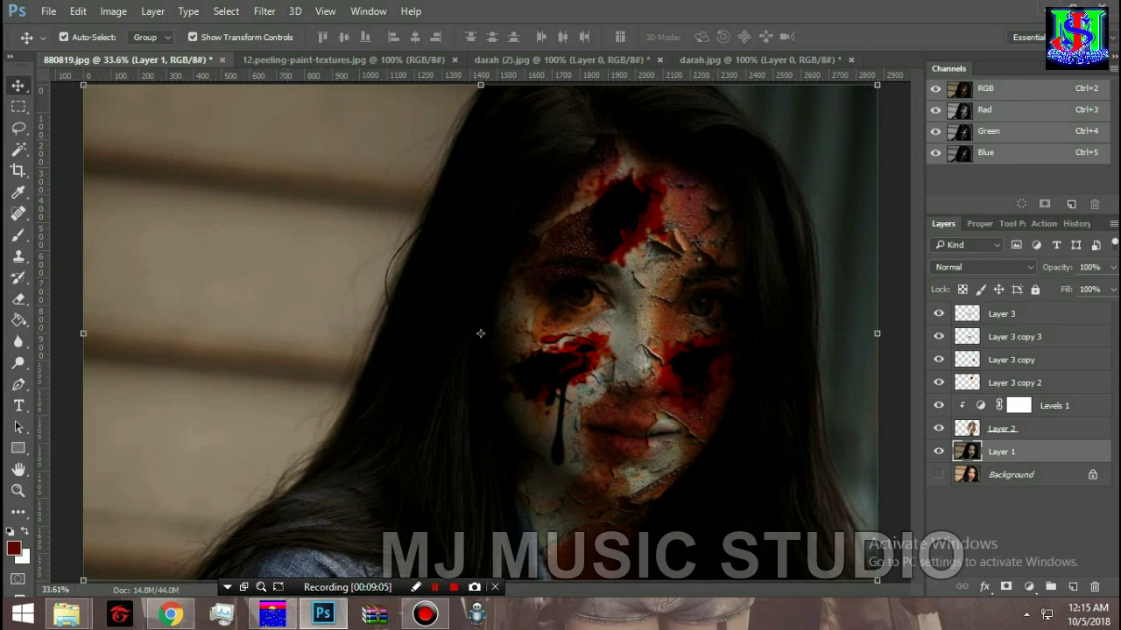
pyautogui.click(1018, 405)
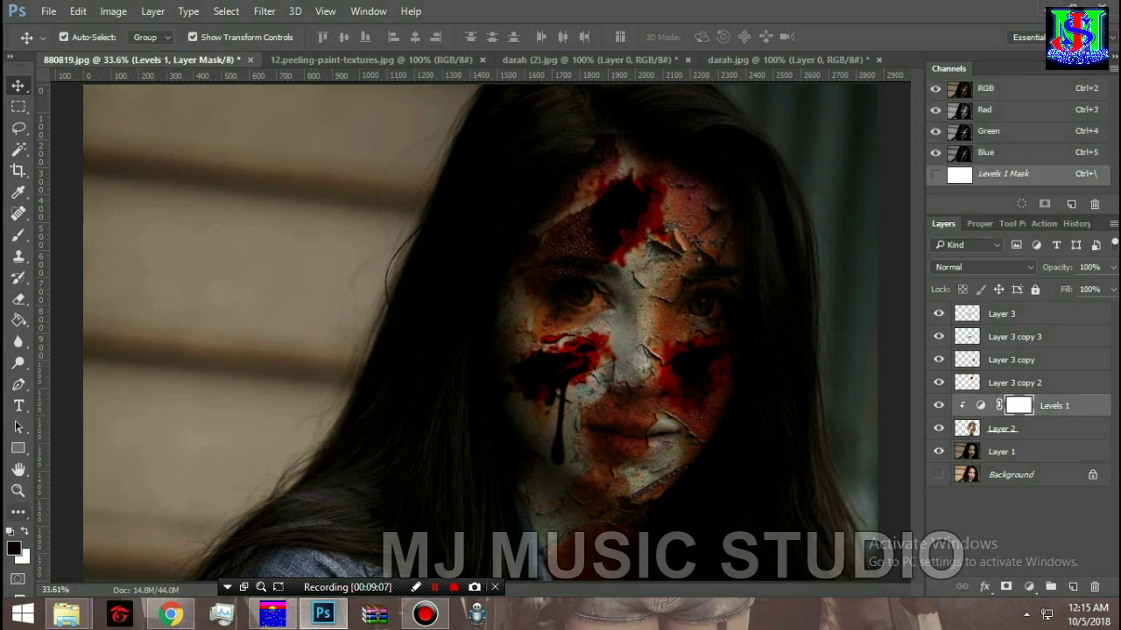
pyautogui.press('b')
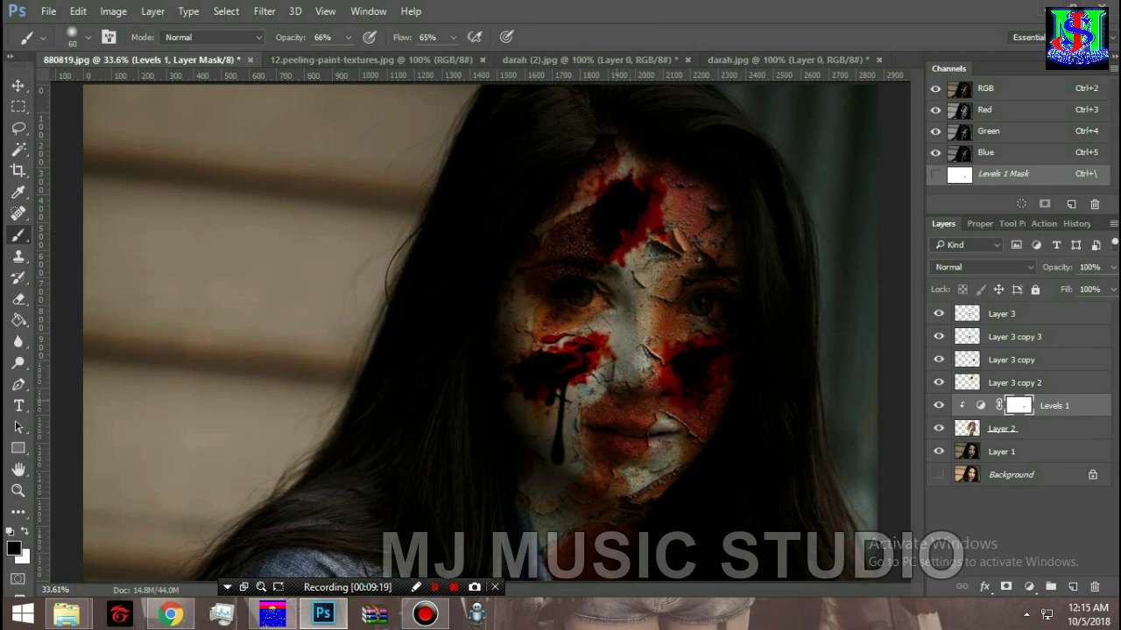
# Step: Set the Eraser to 45% opacity and select the Layer 3 copy 2 blood layer
pyautogui.click(18, 299)
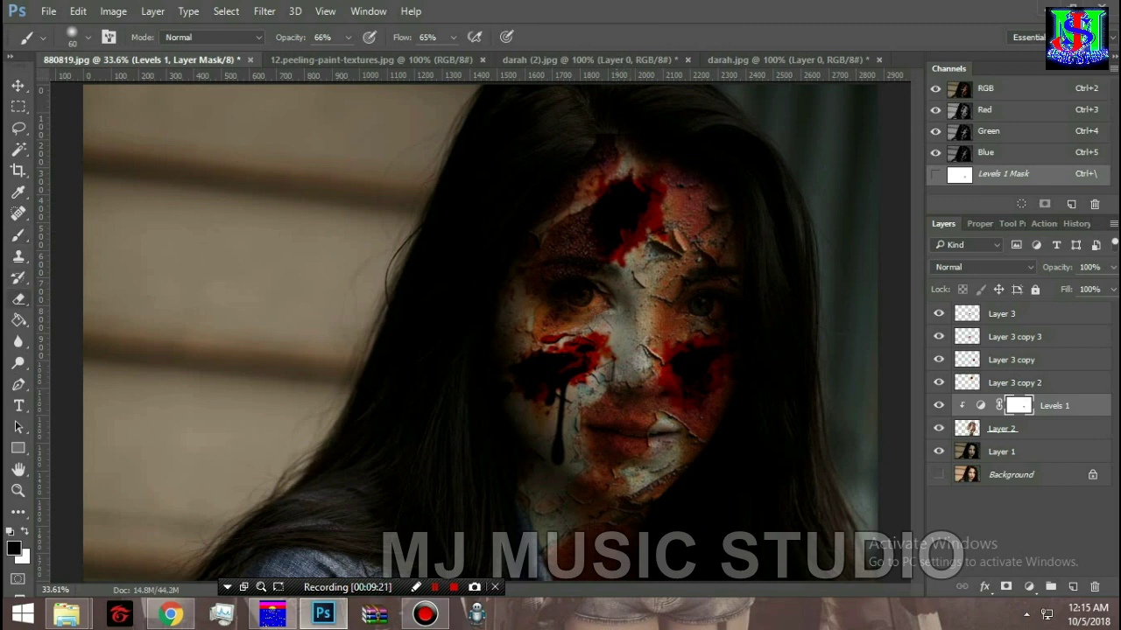
pyautogui.click(283, 36)
pyautogui.moveTo(287, 57); pyautogui.dragTo(241, 58)
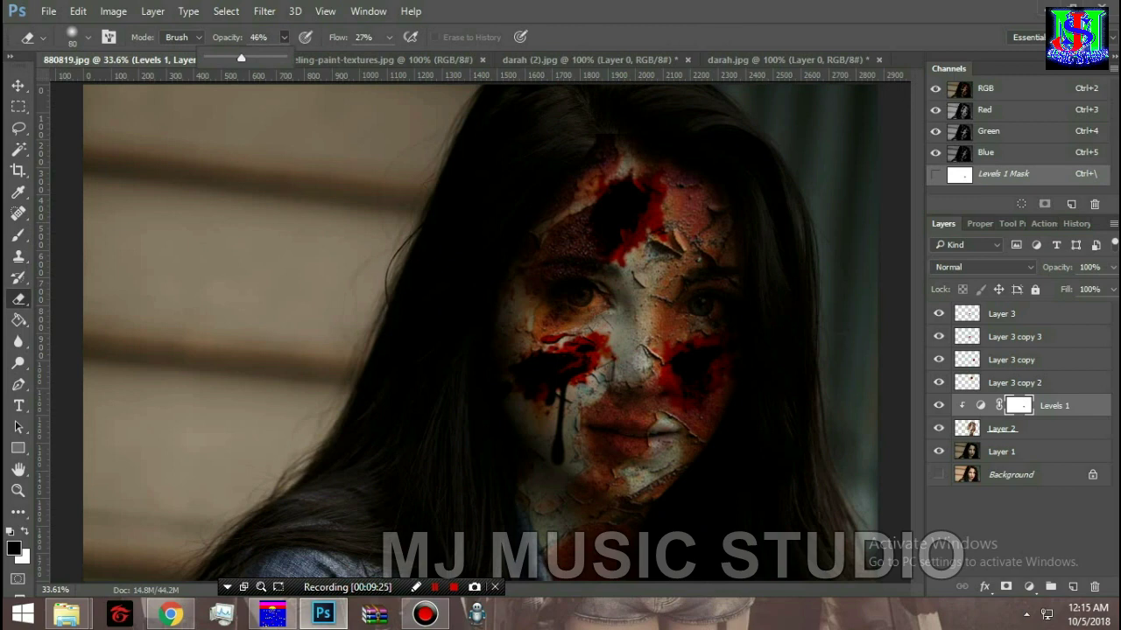
pyautogui.press('Return')
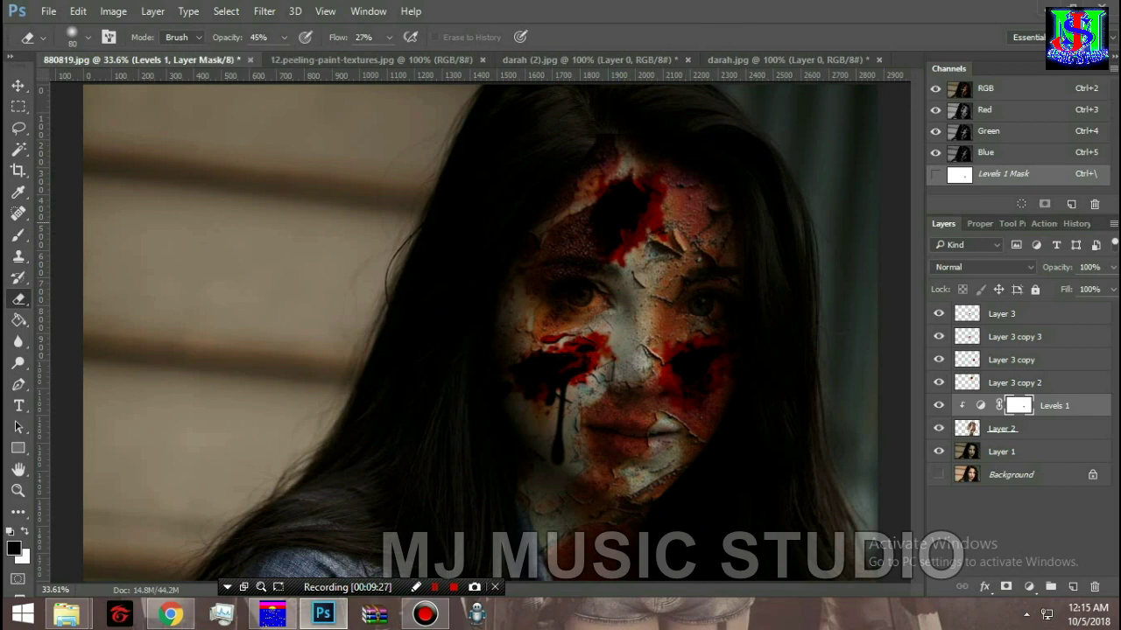
pyautogui.press('v')
pyautogui.click(627, 214)
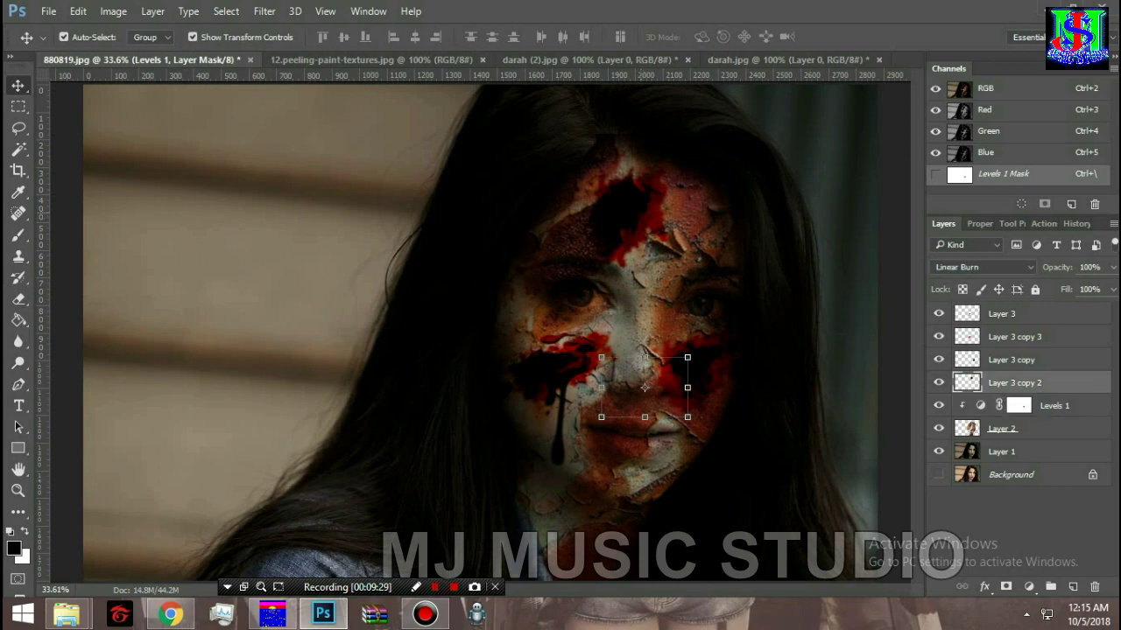
# Step: Erase part of Layer 3 copy 2, then Alt-drag a copy of the cheek drip 515 px right
pyautogui.click(18, 297)
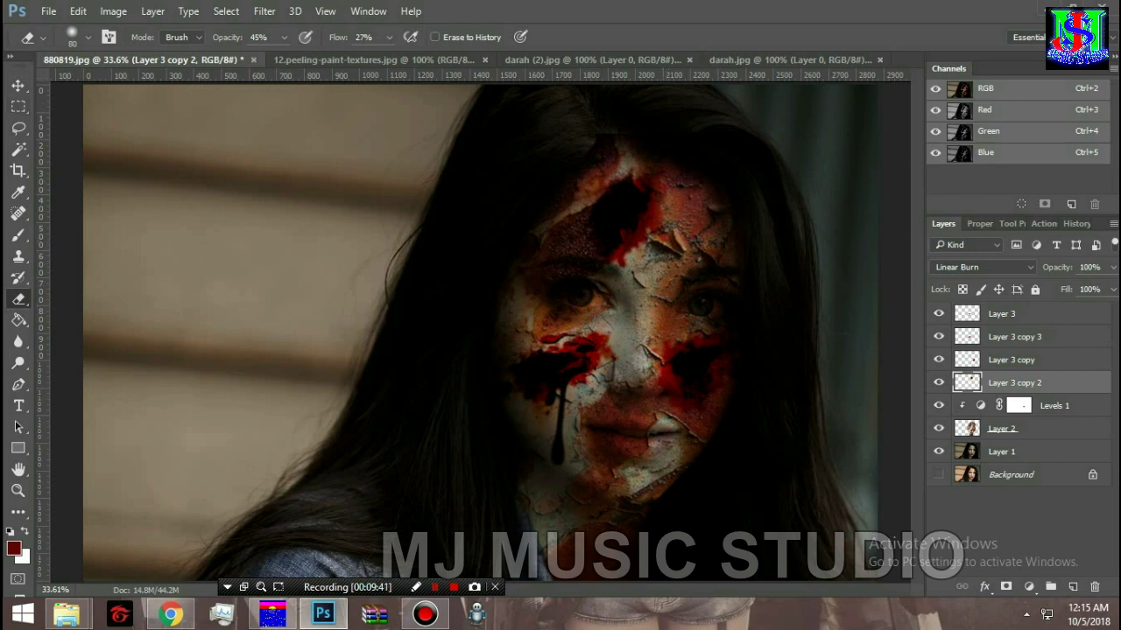
pyautogui.press('v')
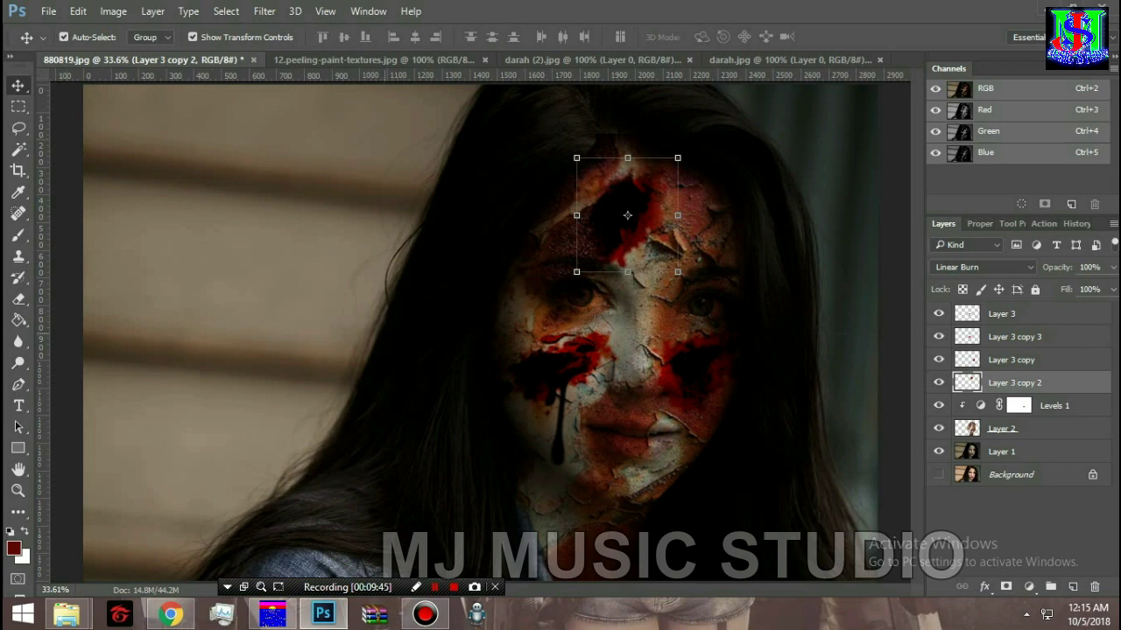
pyautogui.click(557, 400)
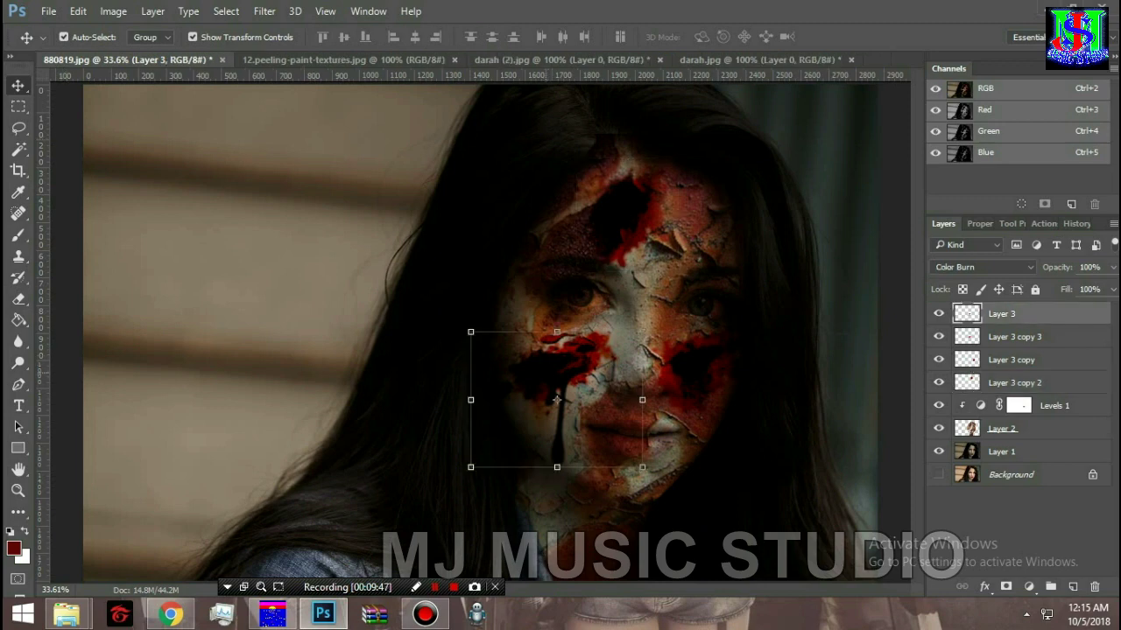
pyautogui.moveTo(557, 400); pyautogui.dragTo(699, 400)
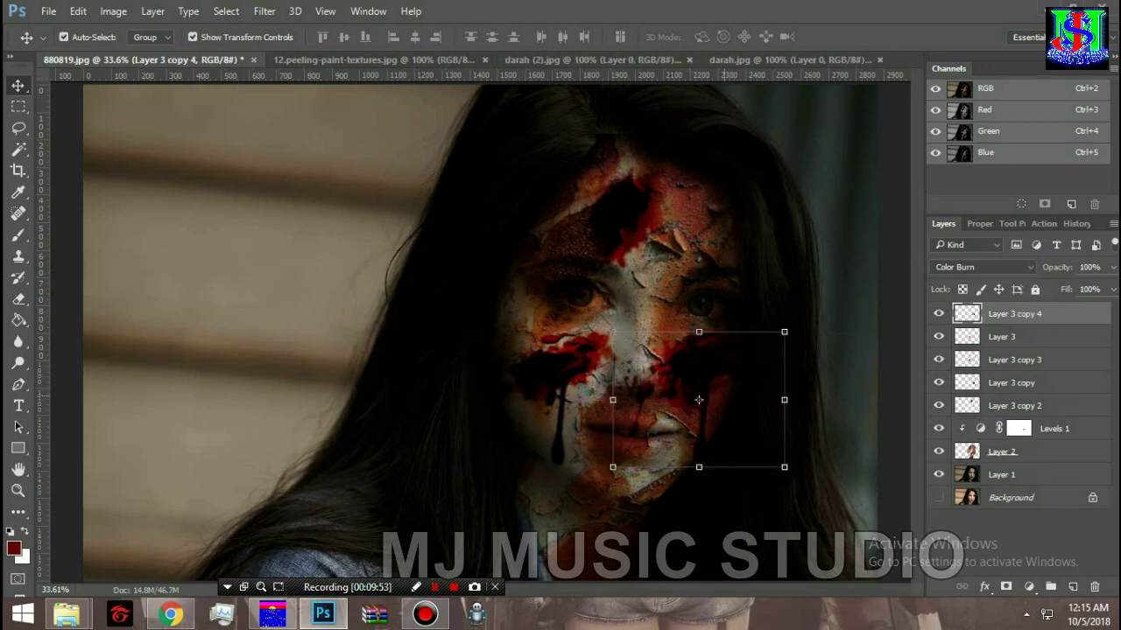
# Step: Flip the copied Layer 3 copy 4 drip horizontally with Free Transform
pyautogui.rightClick(698, 400)
pyautogui.press('Escape')
pyautogui.hotkey('ctrl', 't')
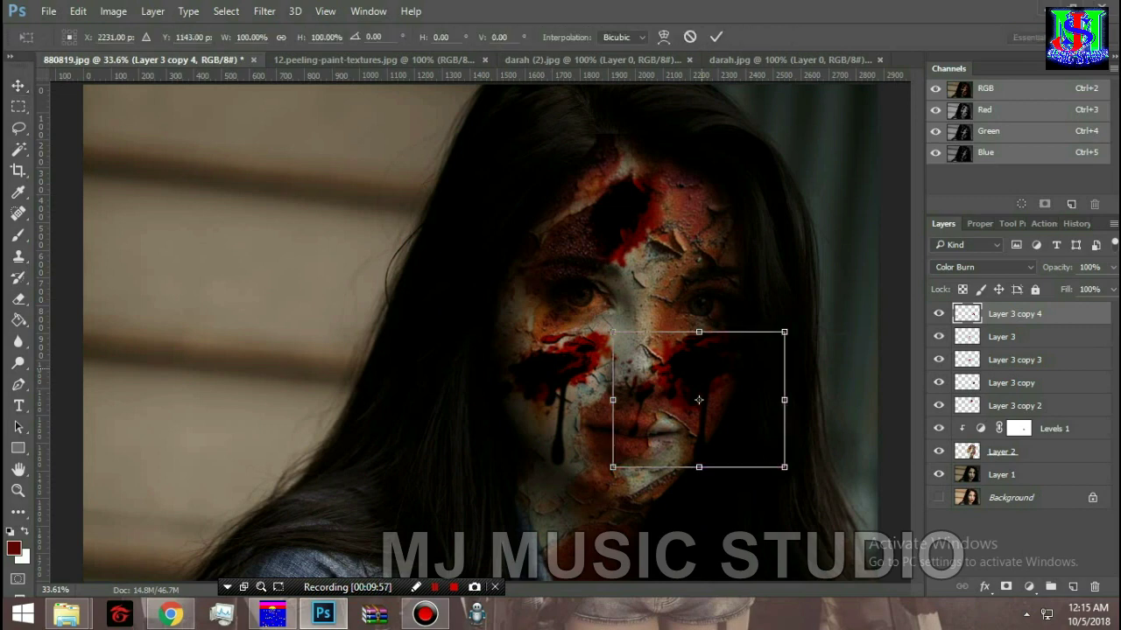
pyautogui.rightClick(698, 400)
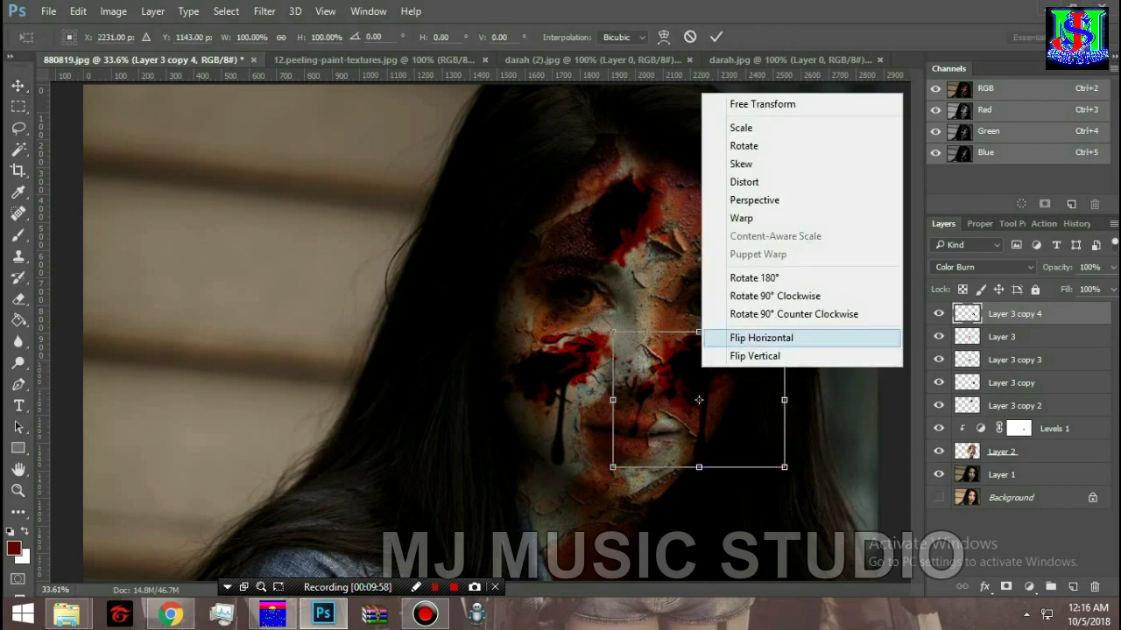
pyautogui.click(760, 338)
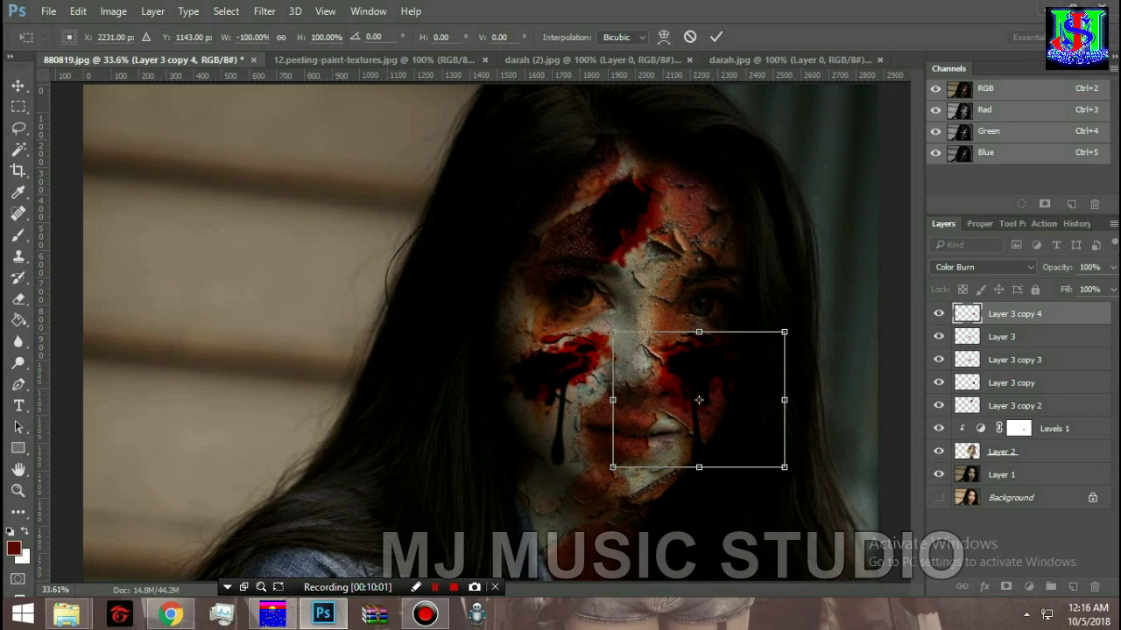
# Step: Rotate, move and stretch the flipped drip onto the forehead, commit, then delete it
pyautogui.moveTo(799, 438); pyautogui.dragTo(786, 440)
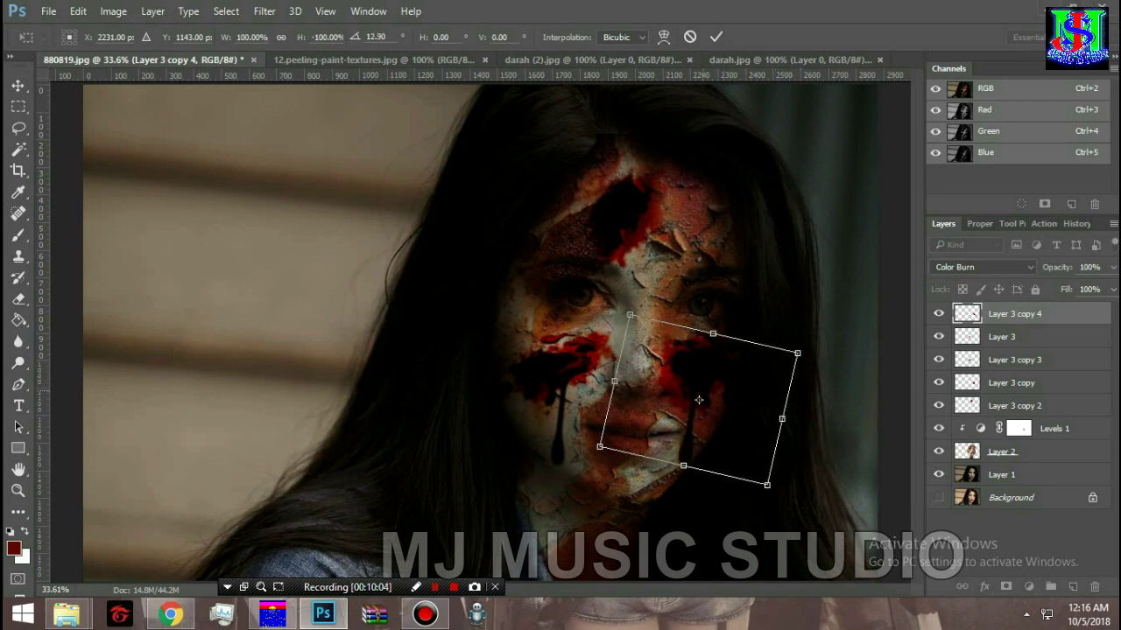
pyautogui.moveTo(698, 400); pyautogui.dragTo(632, 244)
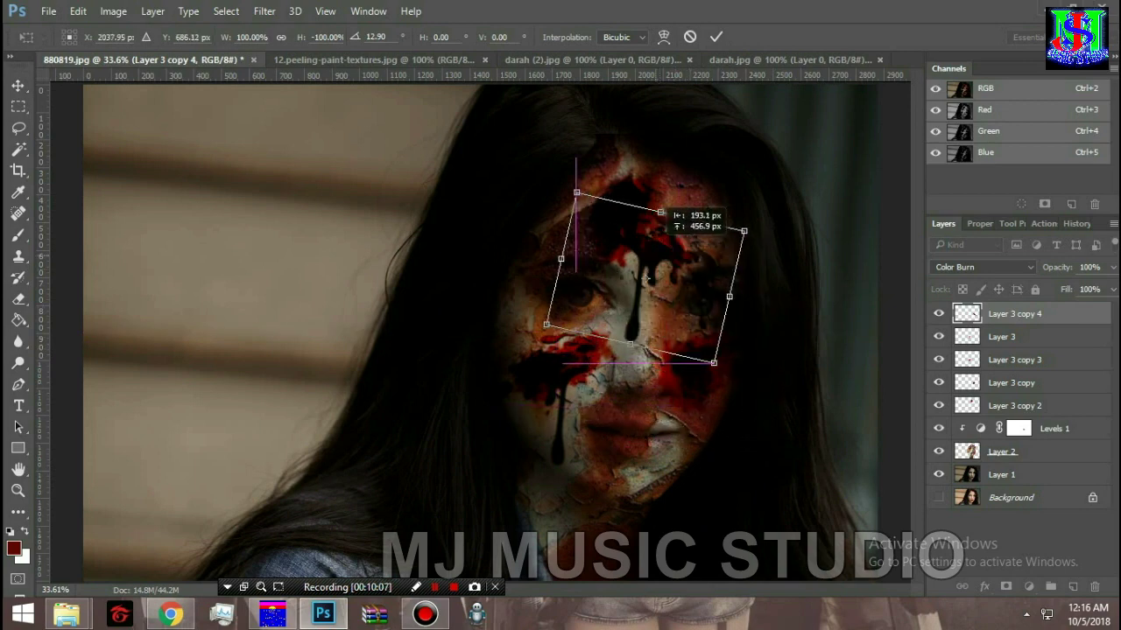
pyautogui.moveTo(683, 323); pyautogui.dragTo(681, 328)
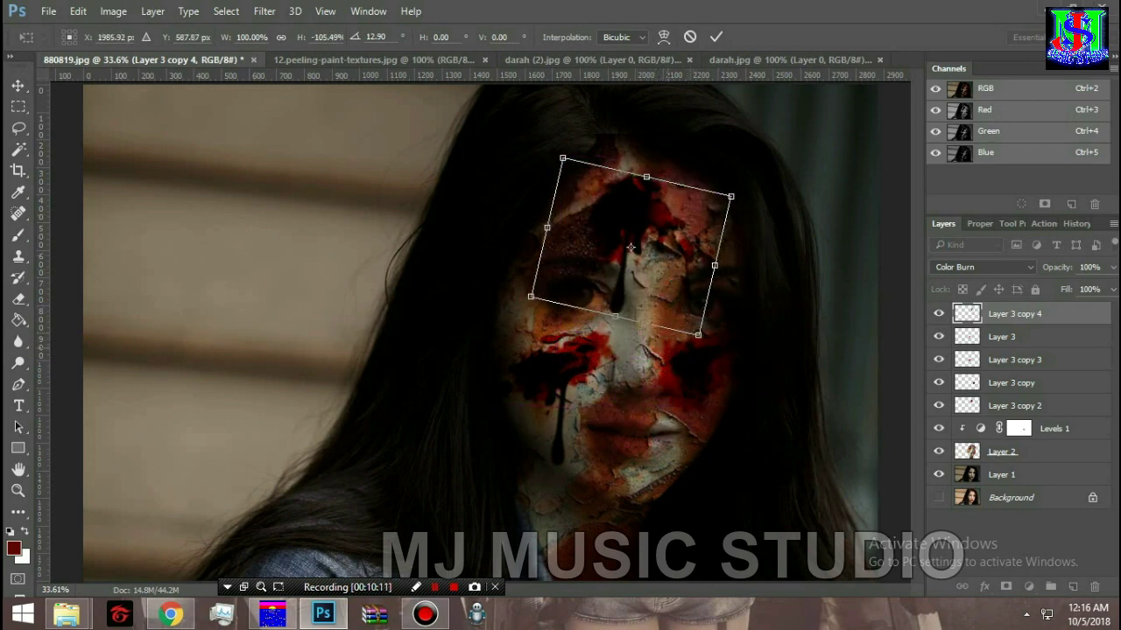
pyautogui.moveTo(688, 322); pyautogui.dragTo(725, 325)
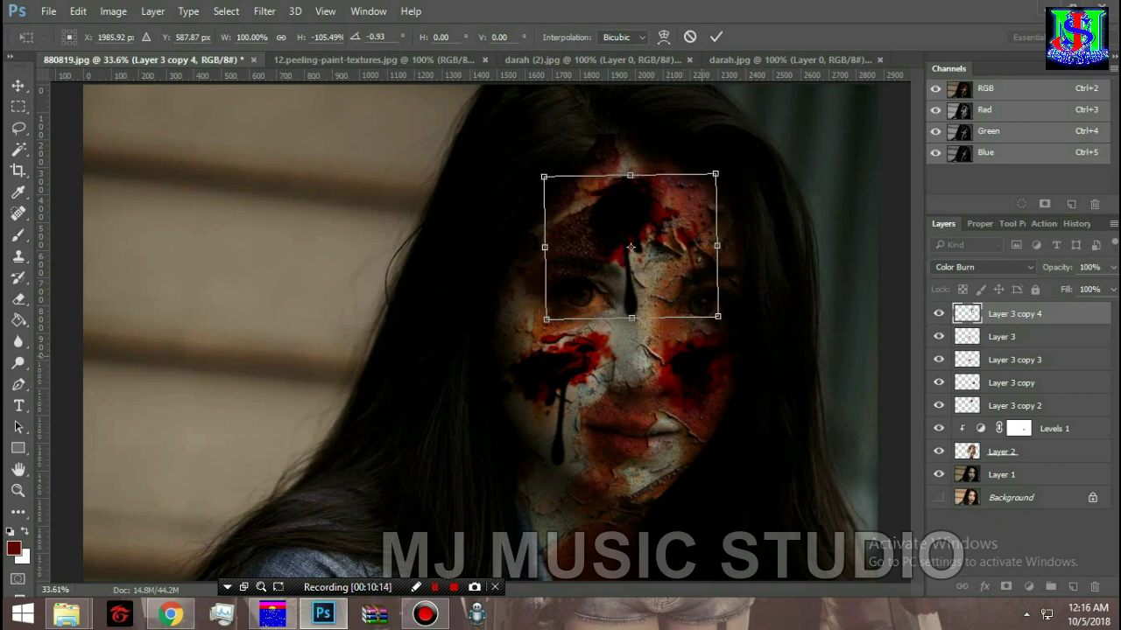
pyautogui.press('Return')
pyautogui.press('Delete')
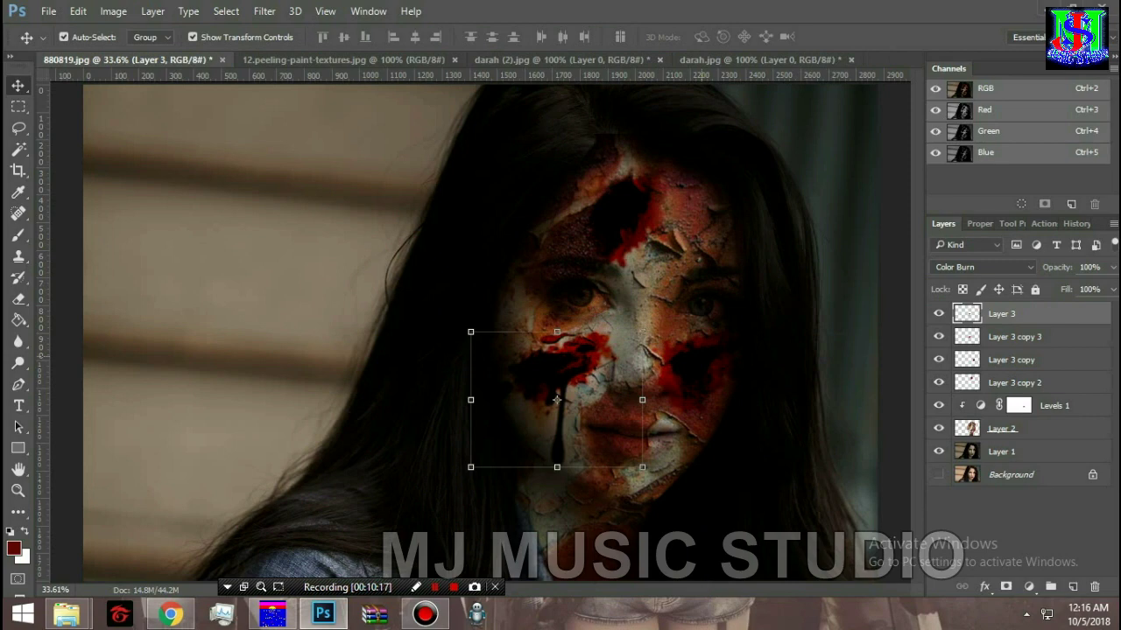
pyautogui.click(480, 332)
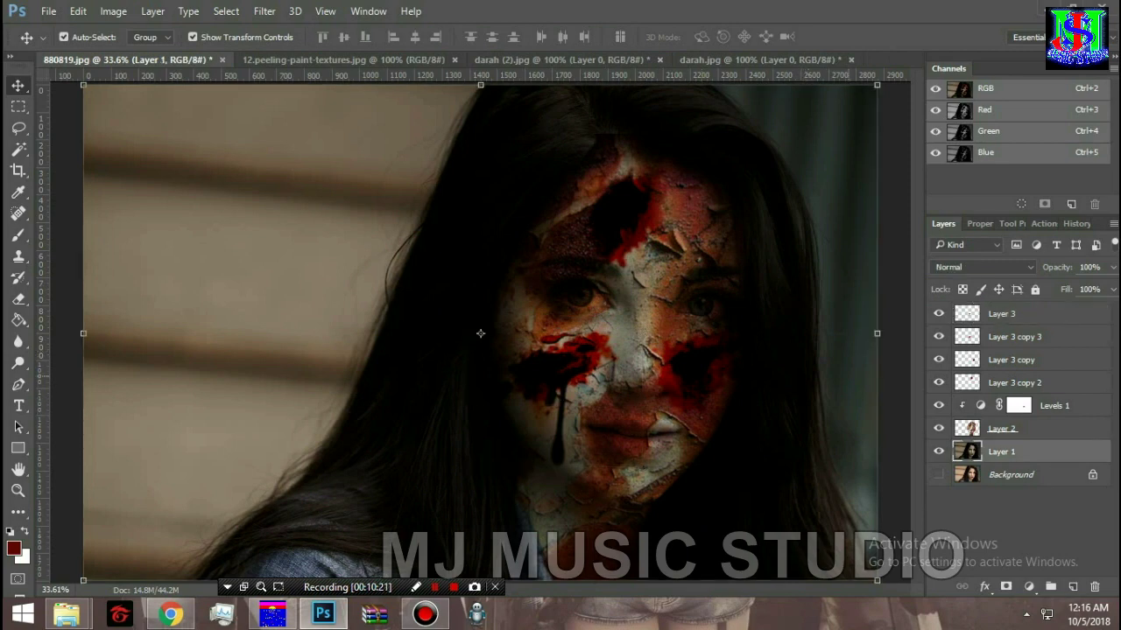
# Step: Select the Levels 1 layer mask and view its mask properties
pyautogui.click(499, 337)
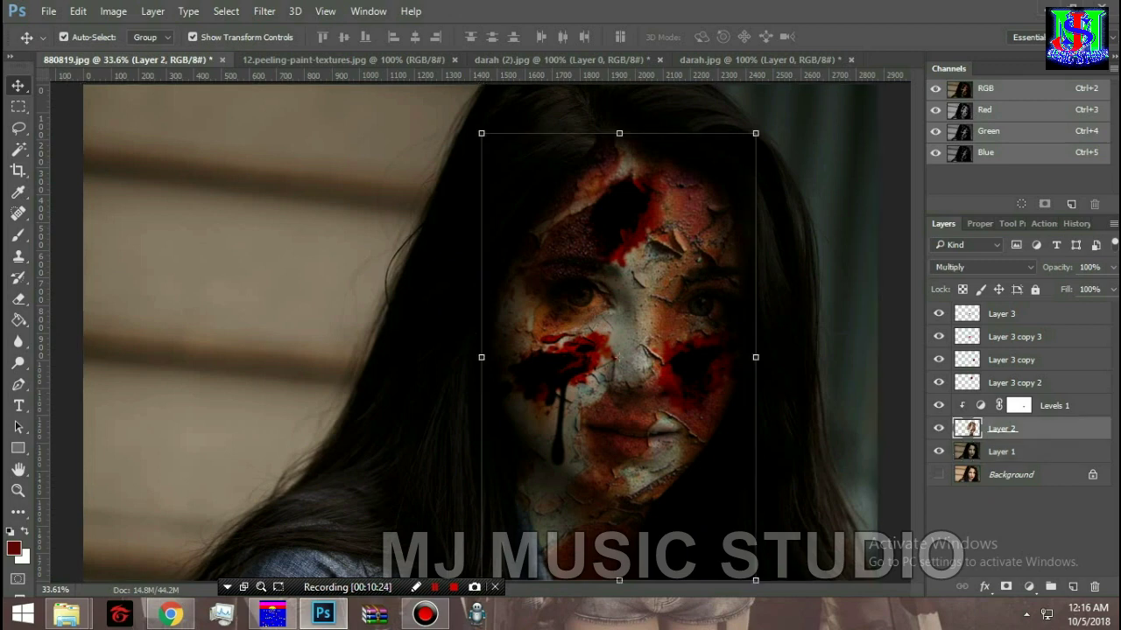
pyautogui.click(1018, 405)
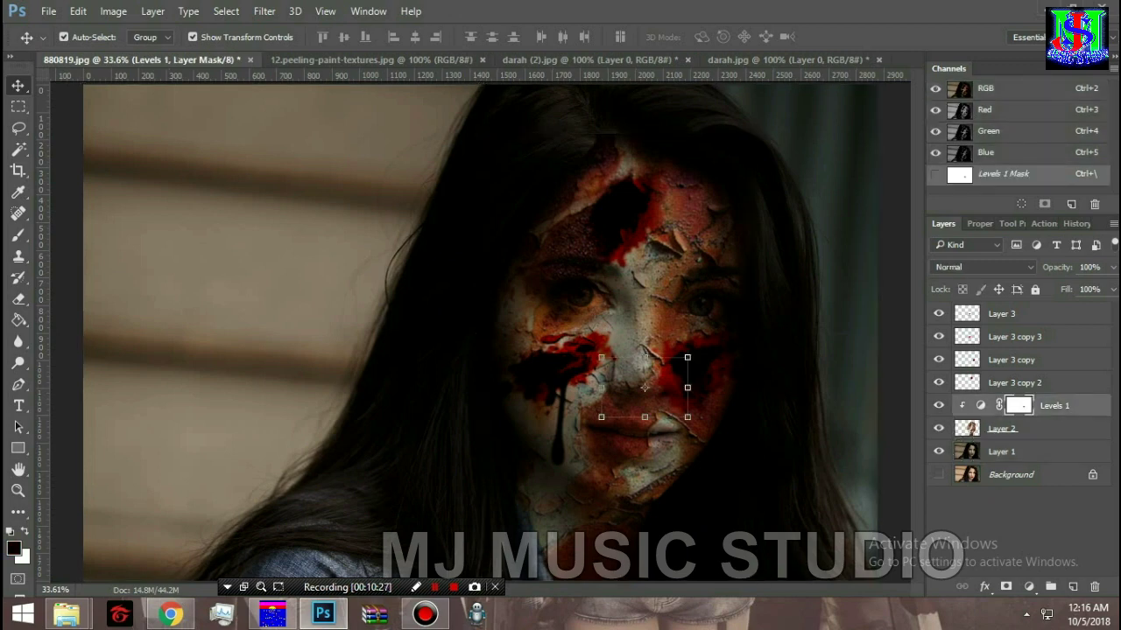
pyautogui.doubleClick(1054, 405)
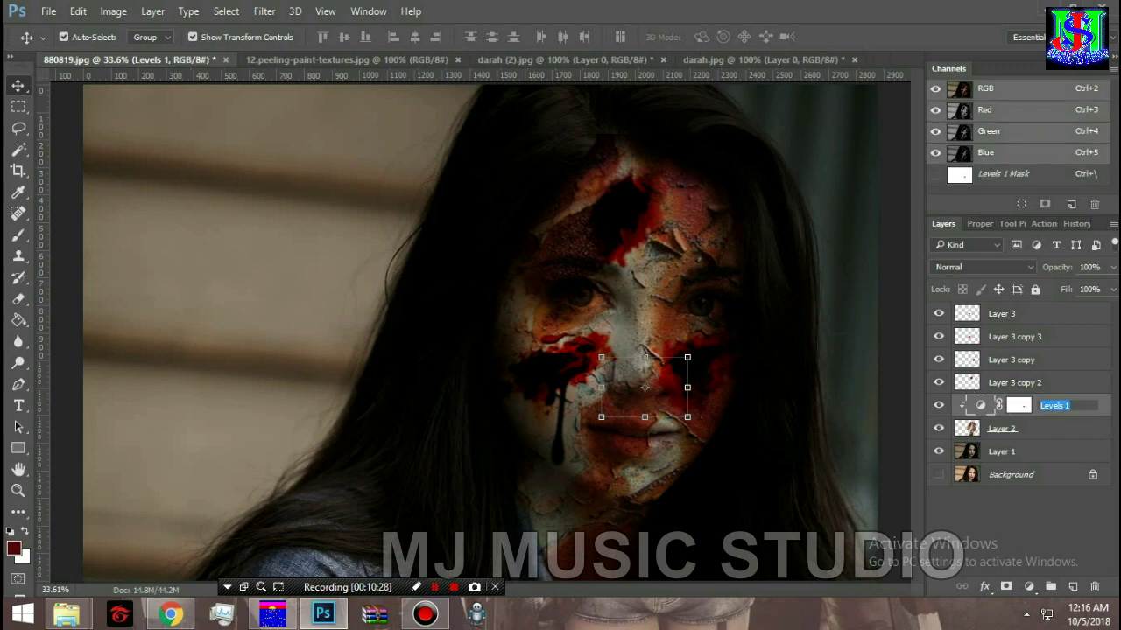
pyautogui.doubleClick(1018, 405)
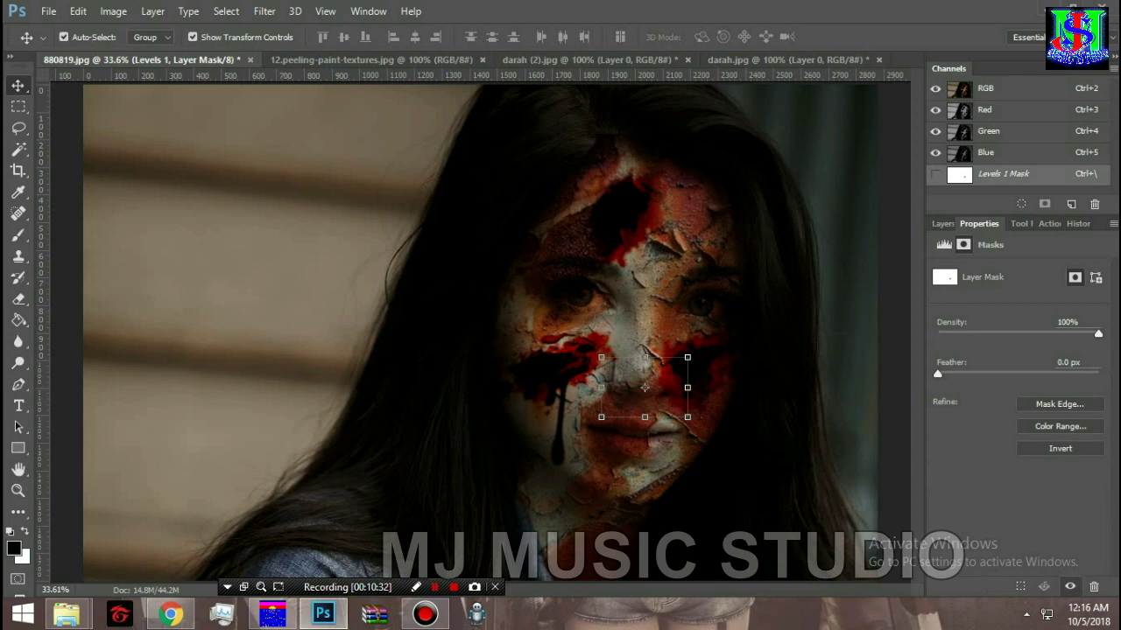
pyautogui.click(943, 223)
# Step: Set the Levels 1 input levels to 10, 0.95 and 214
pyautogui.doubleClick(980, 405)
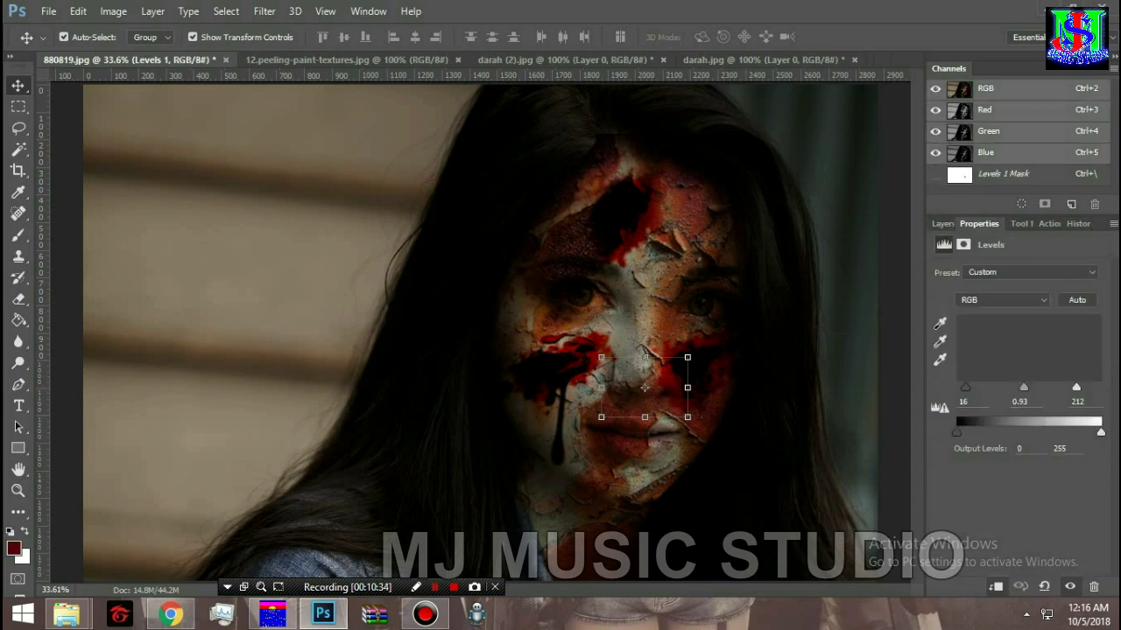
pyautogui.moveTo(1024, 387); pyautogui.dragTo(1073, 387)
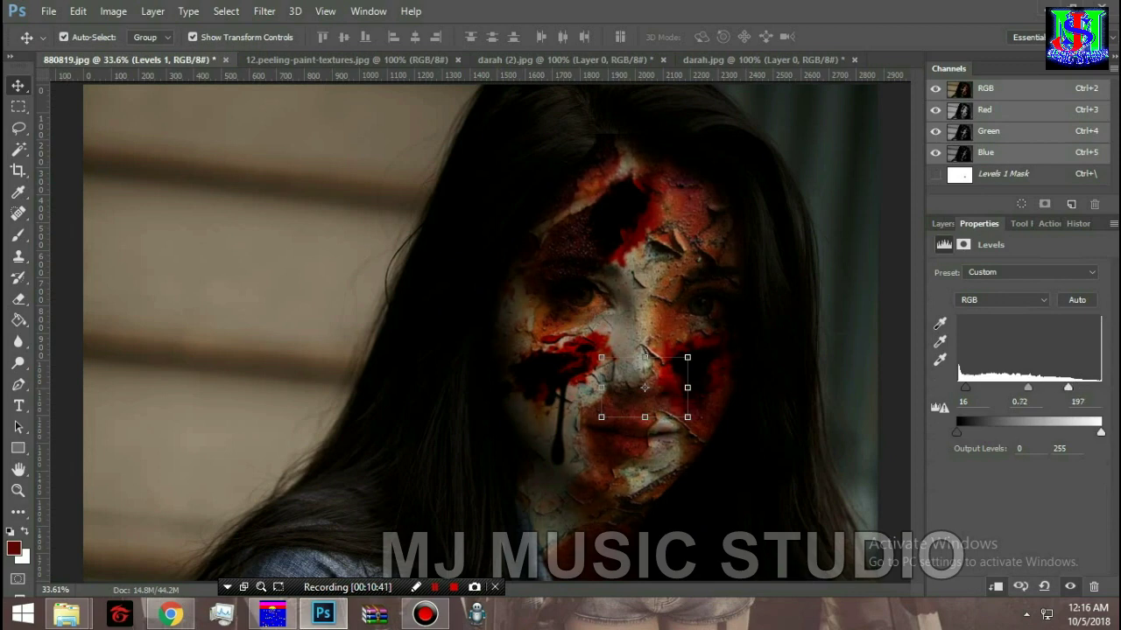
pyautogui.moveTo(1073, 387)
pyautogui.mouseDown()
pyautogui.moveTo(1052, 387)
pyautogui.moveTo(1063, 387)
pyautogui.mouseUp()
pyautogui.moveTo(964, 388); pyautogui.dragTo(961, 388)
pyautogui.moveTo(1023, 387); pyautogui.dragTo(1080, 387)
pyautogui.hotkey('alt', '[')
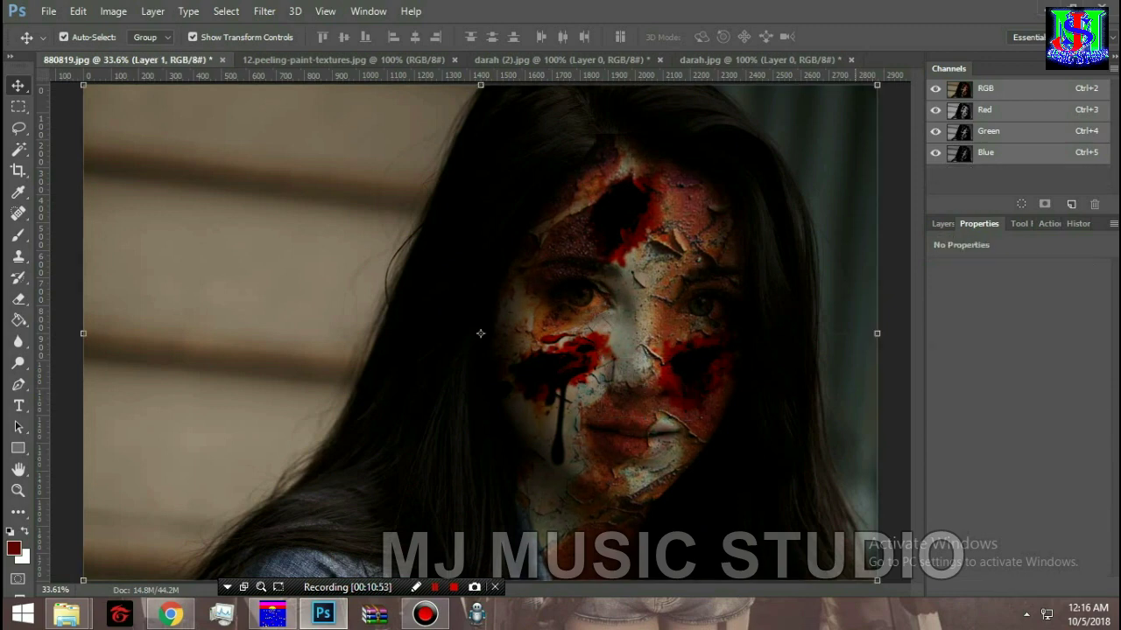
pyautogui.scroll(-2, 480, 333)
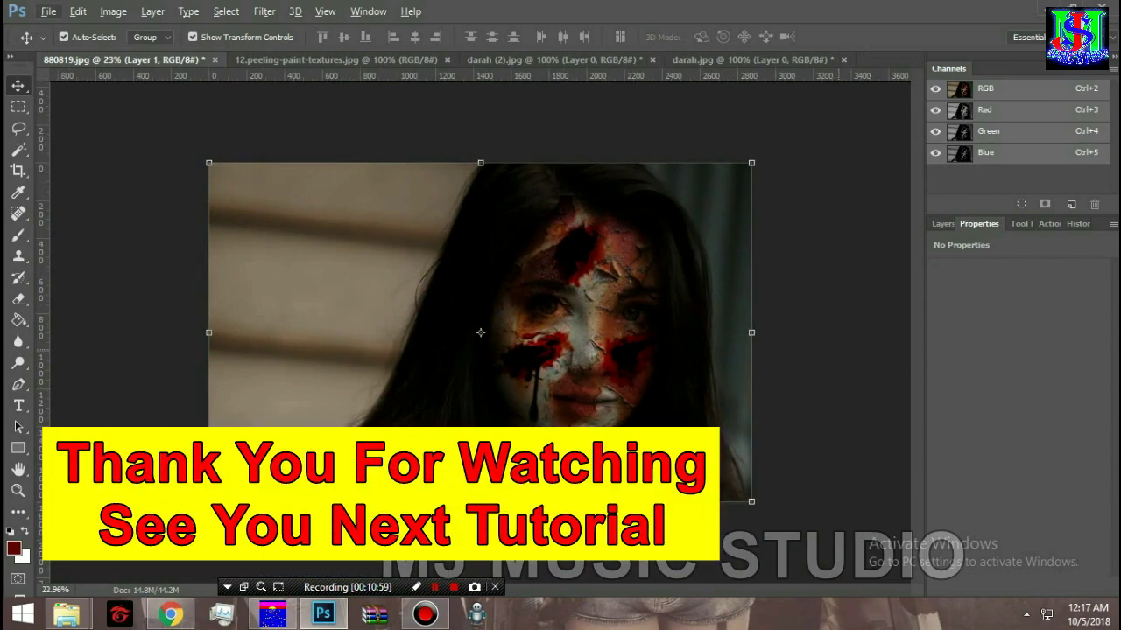
pyautogui.press('alt')
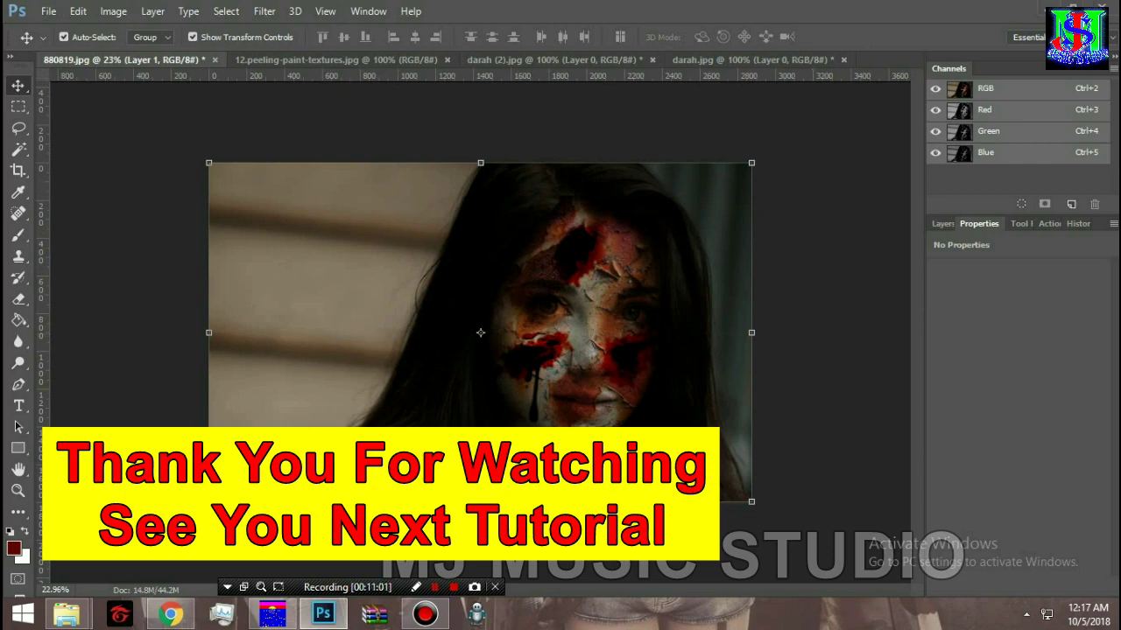